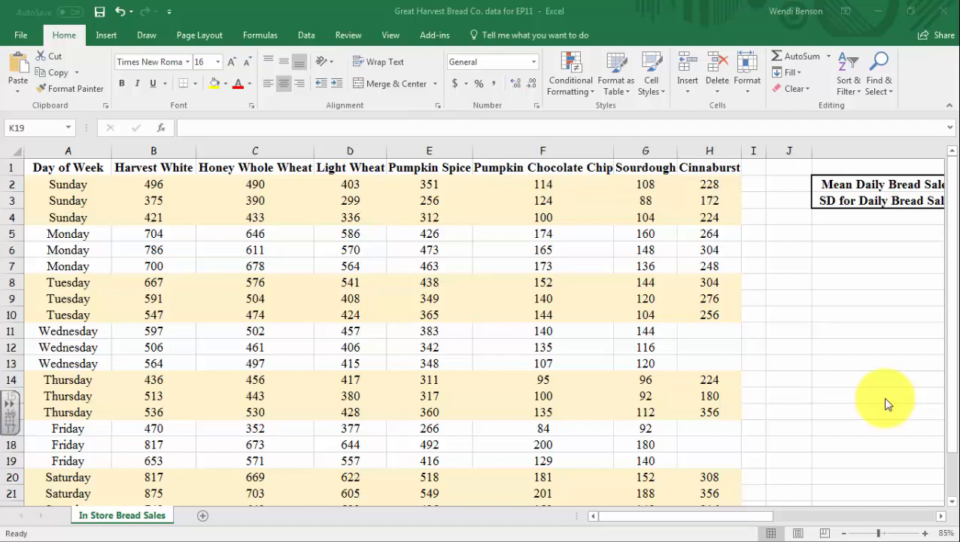
Review the Day of Week column to see how the daily records run from Sunday to Saturday
left_click(72, 148)
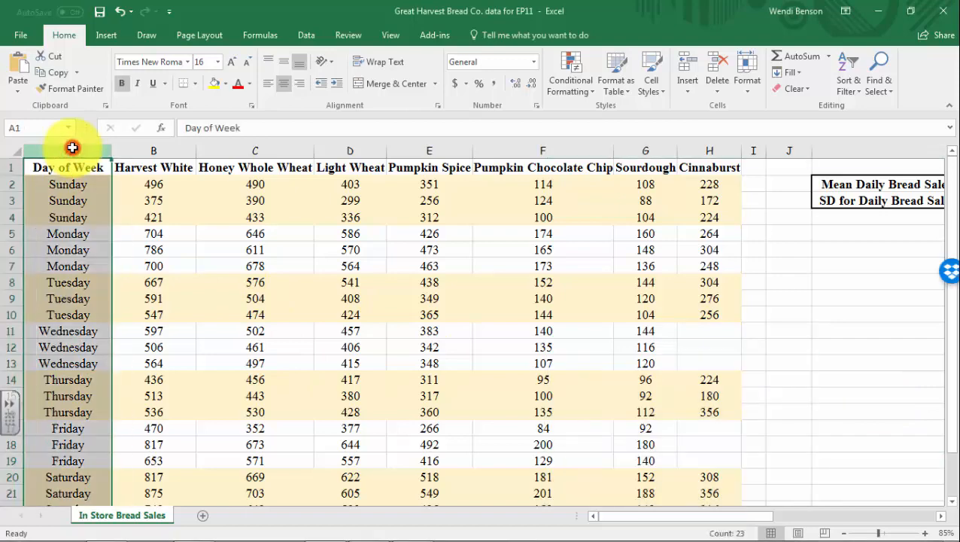
scroll(71, 324, "down", 3)
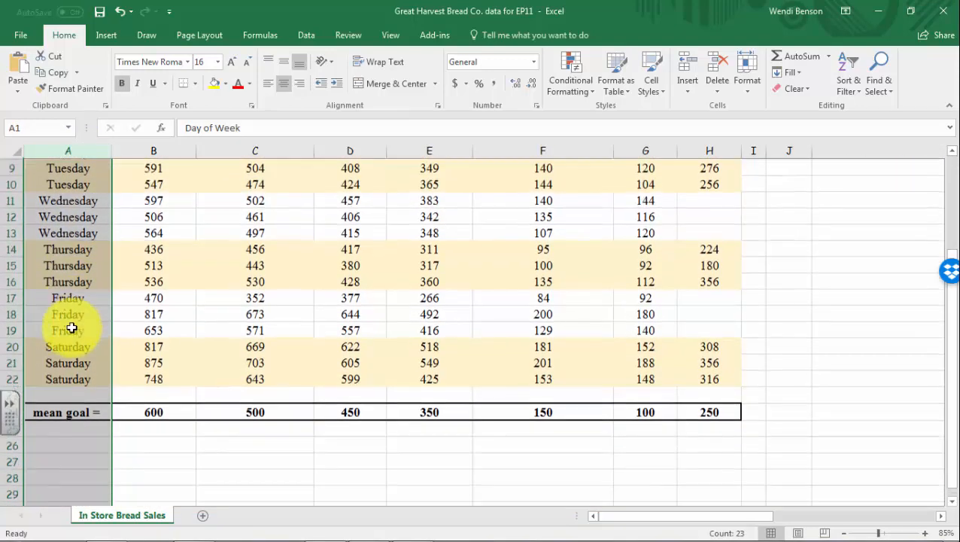
scroll(70, 339, "up", 3)
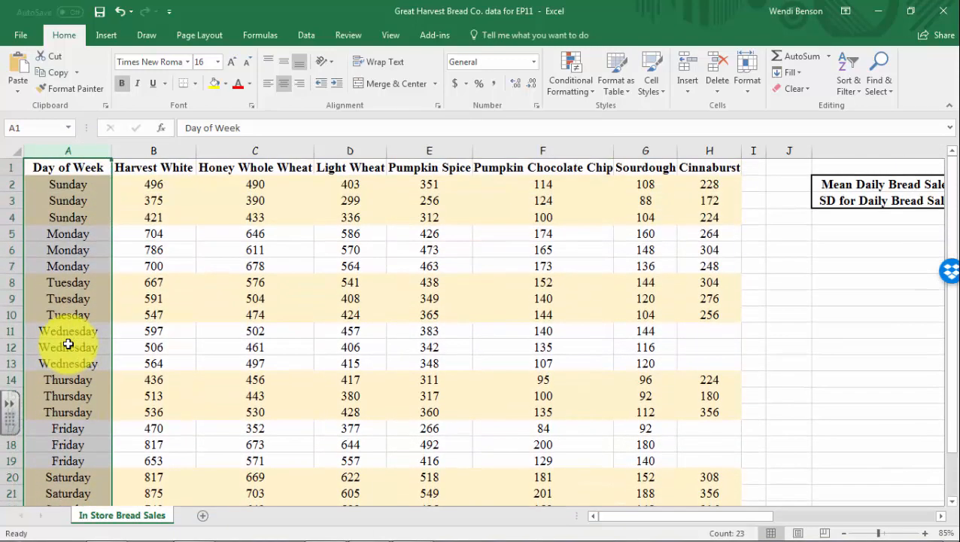
scroll(68, 344, "down", 2)
scroll(68, 345, "up", 2)
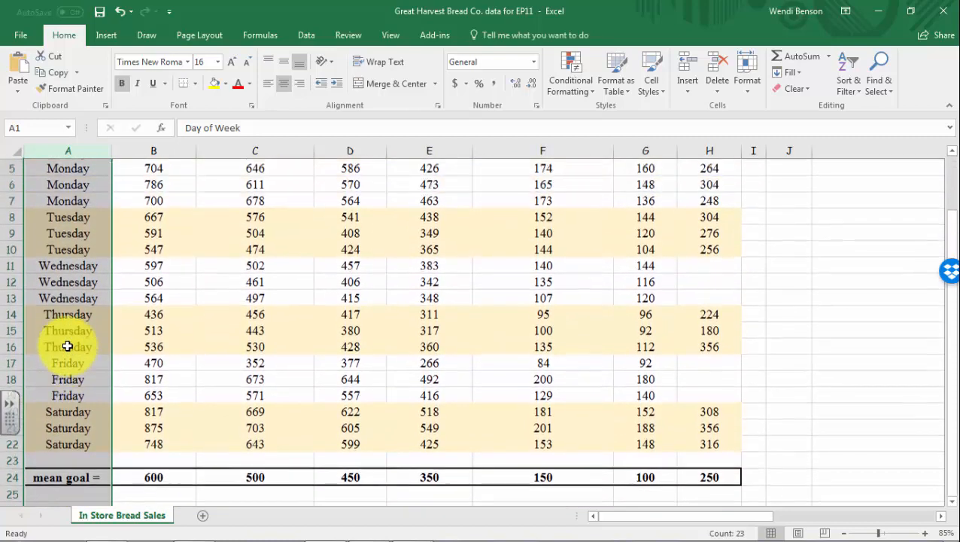
scroll(64, 363, "down", 2)
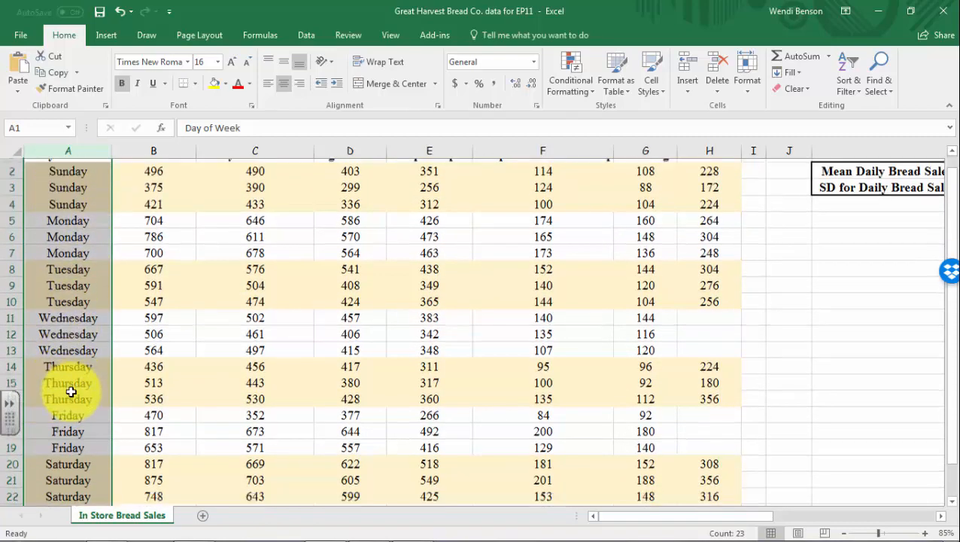
scroll(68, 400, "up", 2)
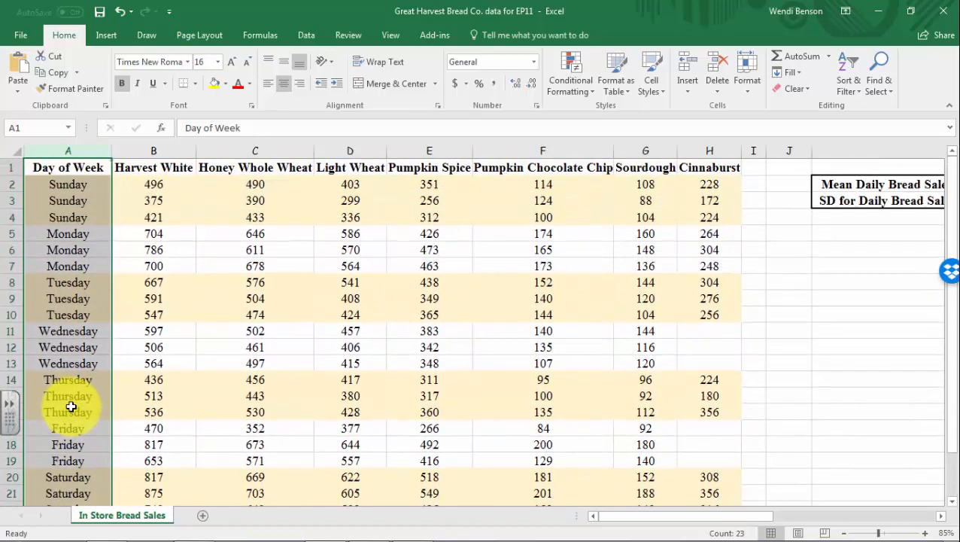
Examine each bread type column from Harvest White to Cinnaburst, and the whole block of sales figures in B2:H22
left_click(137, 149)
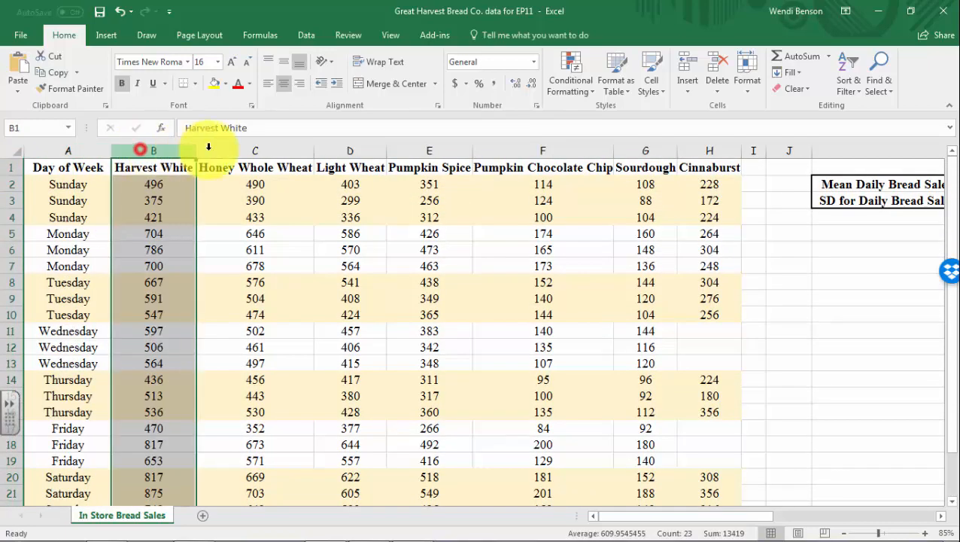
left_click(235, 150)
left_click(350, 150)
left_click(427, 150)
left_click(531, 150)
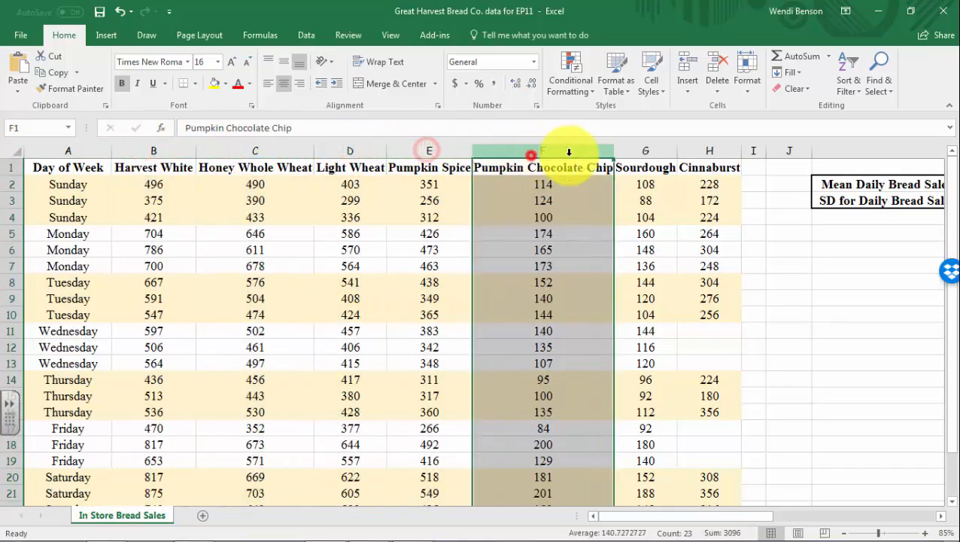
left_click(643, 162)
left_click(697, 149)
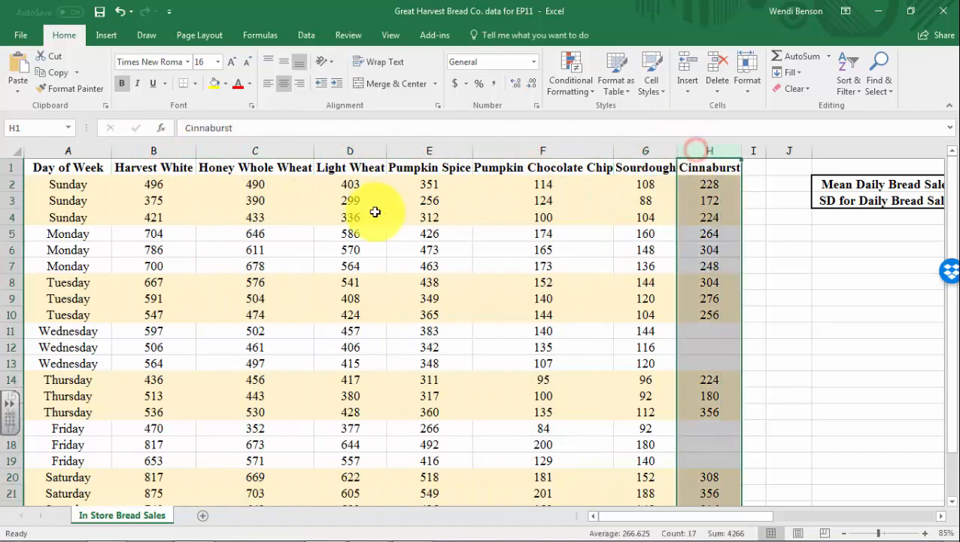
left_click_drag(147, 187, 688, 473)
scroll(397, 407, "up", 1)
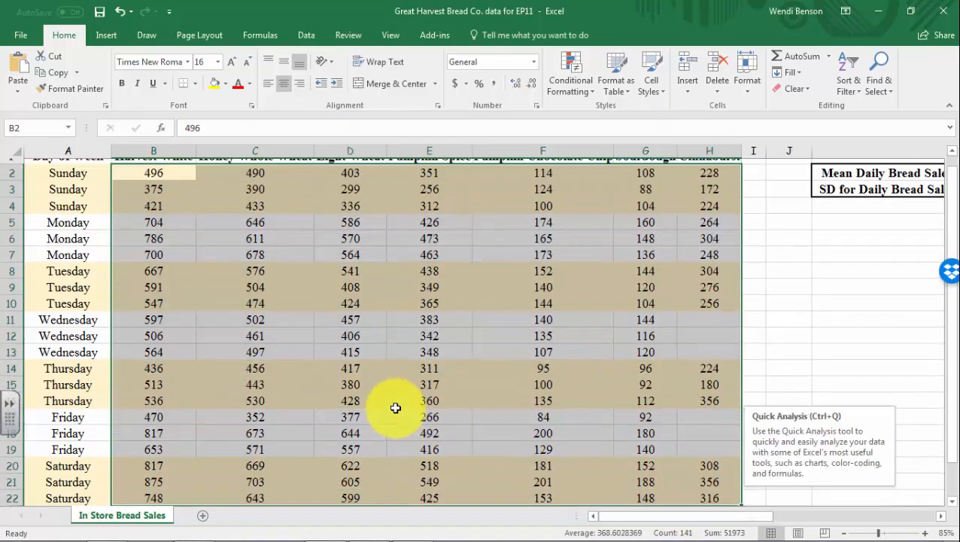
left_click(160, 202)
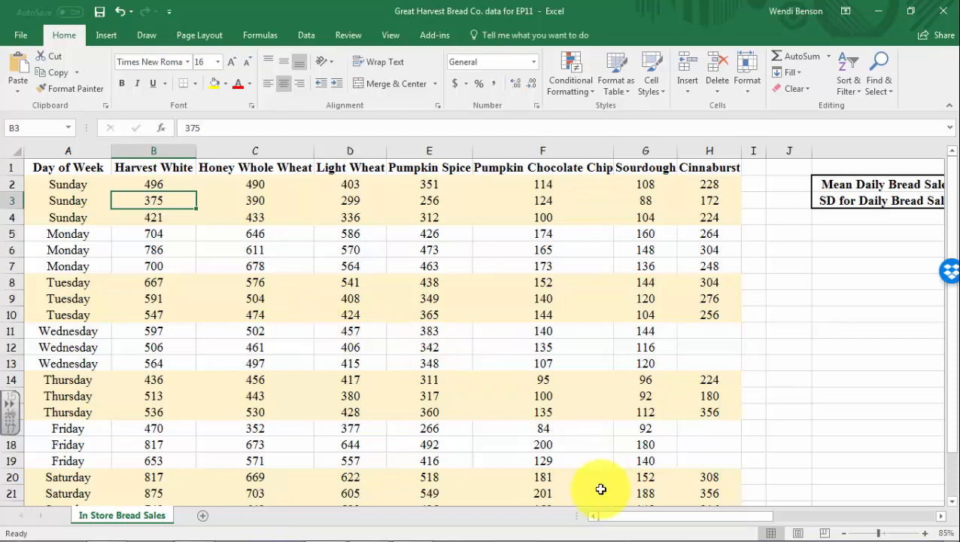
Calculate one standard deviation below the population mean in cell N2 with the formula =L2-L3
left_click_drag(611, 519, 687, 522)
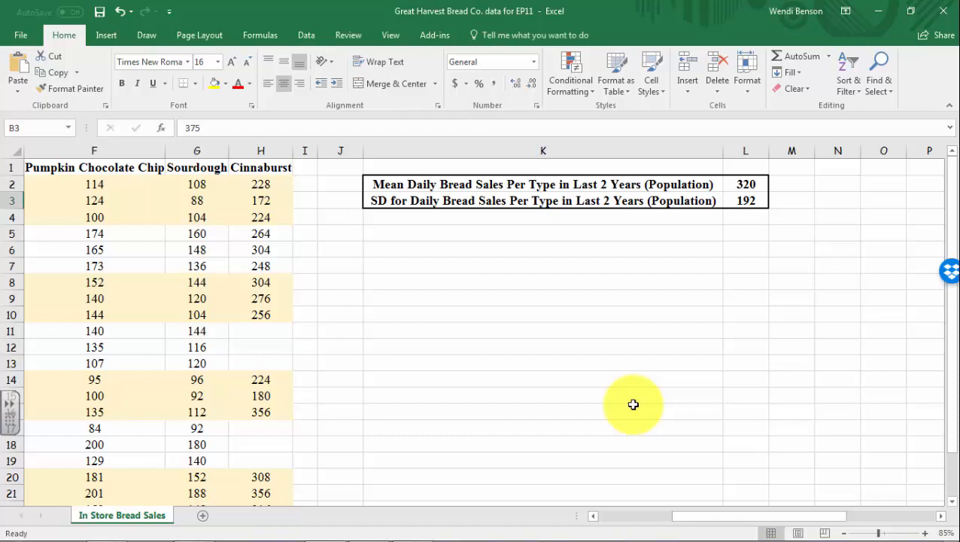
left_click(833, 189)
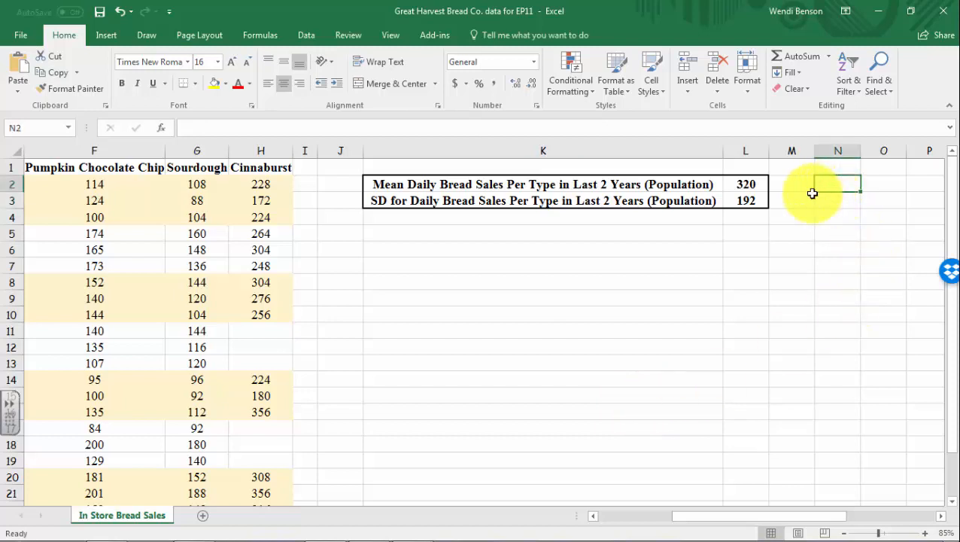
type("=")
left_click(747, 187)
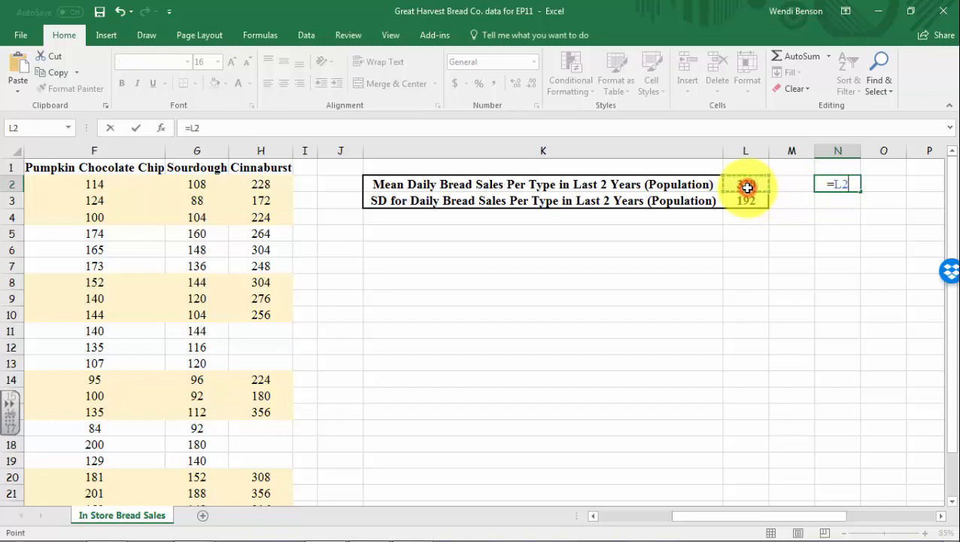
type("-")
left_click(749, 203)
key("Return")
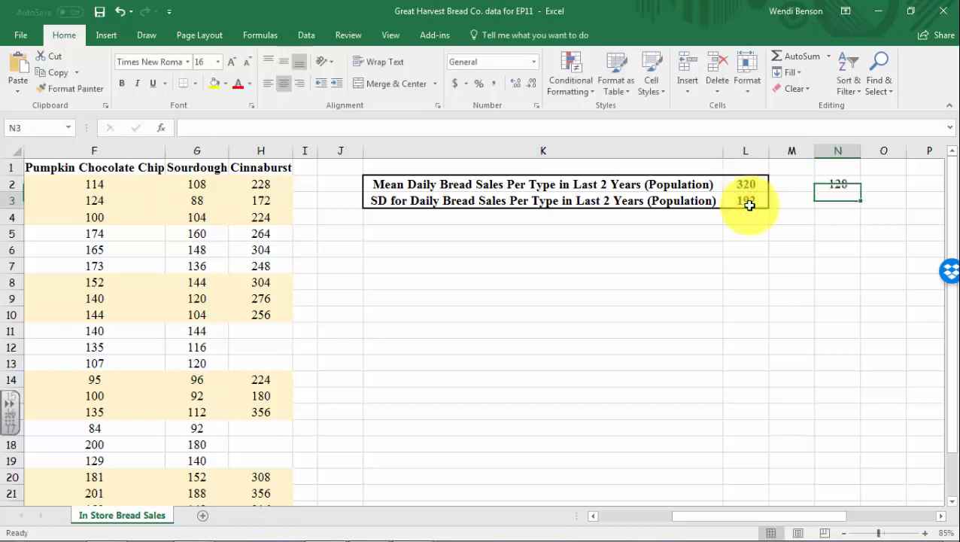
Calculate one standard deviation above the population mean in cell N3 with the formula =L2+L3
type("=")
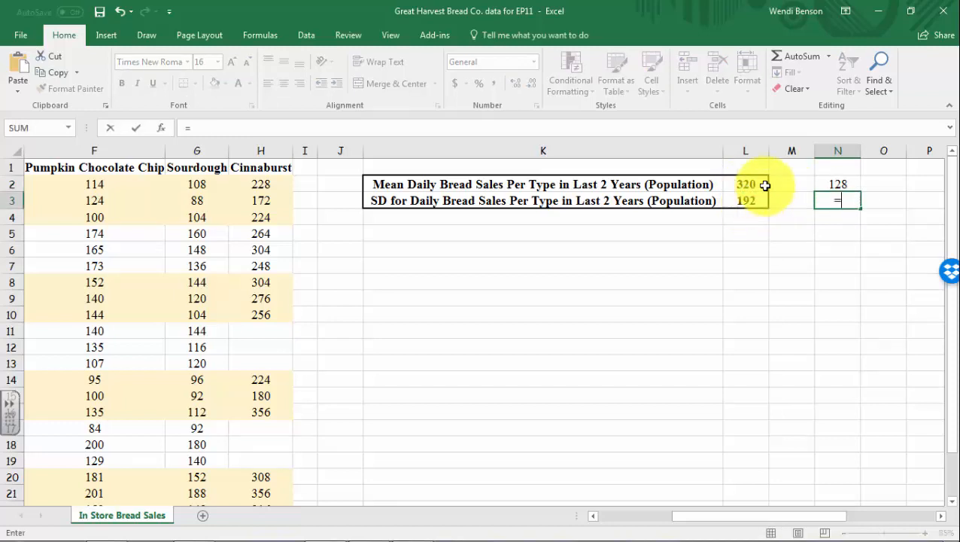
left_click(748, 184)
type("+")
left_click(742, 203)
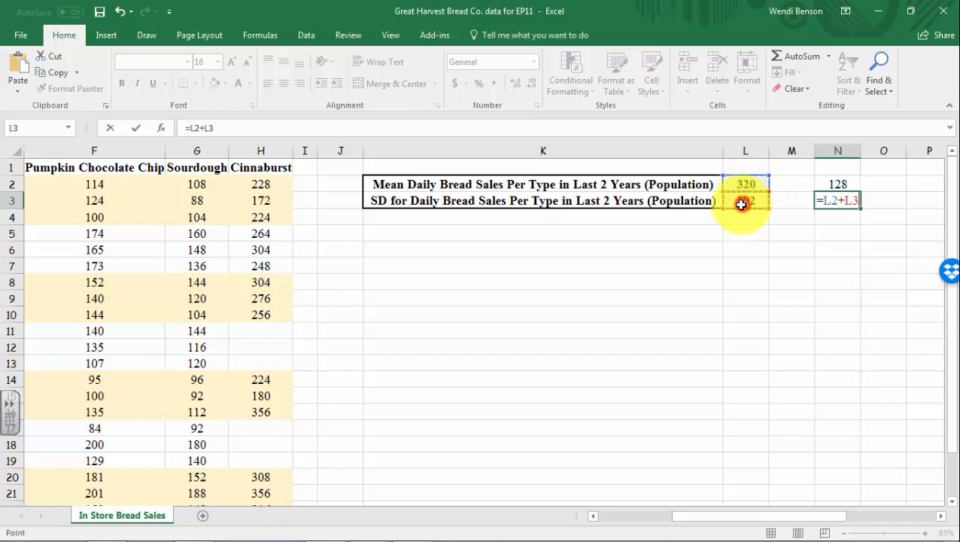
key("Return")
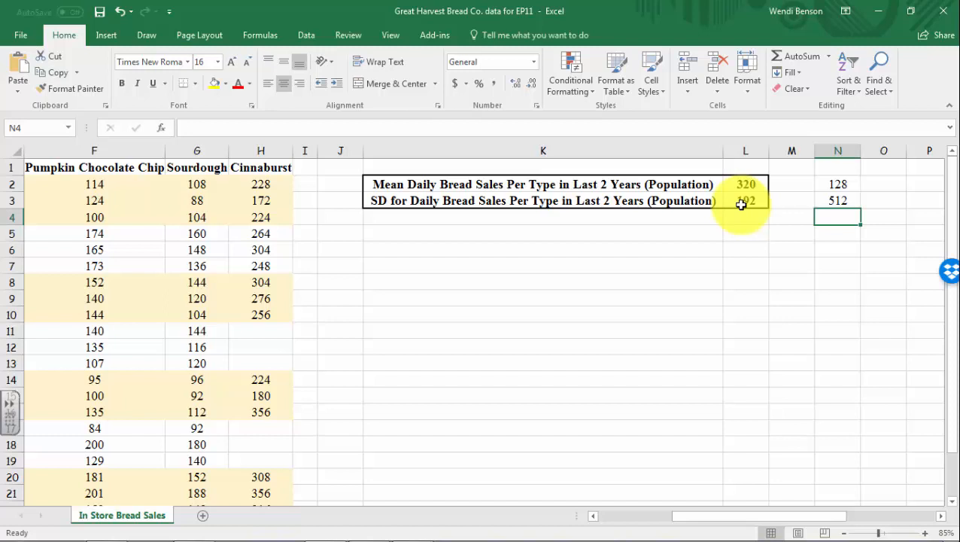
Clear the two trial calculations from cells N2:N3
left_click_drag(828, 184, 827, 198)
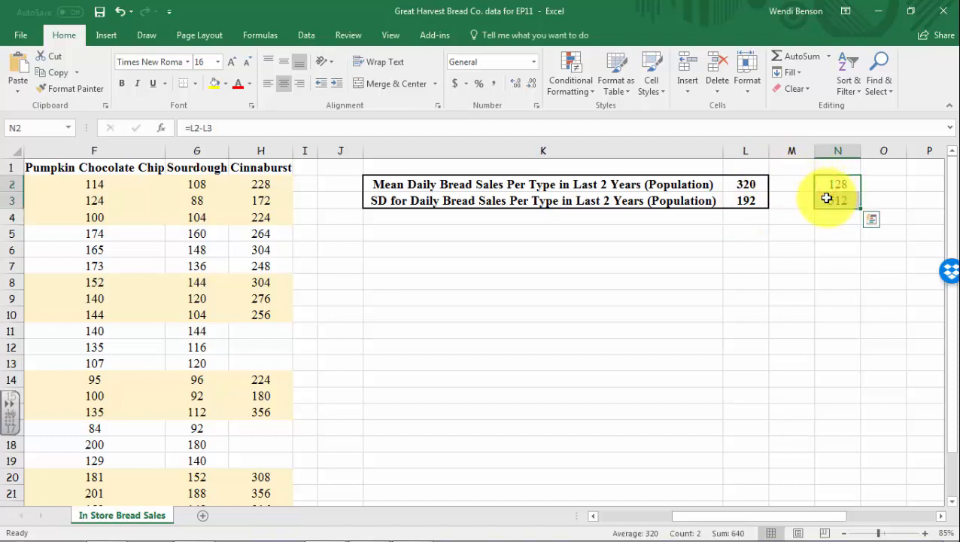
key("Delete")
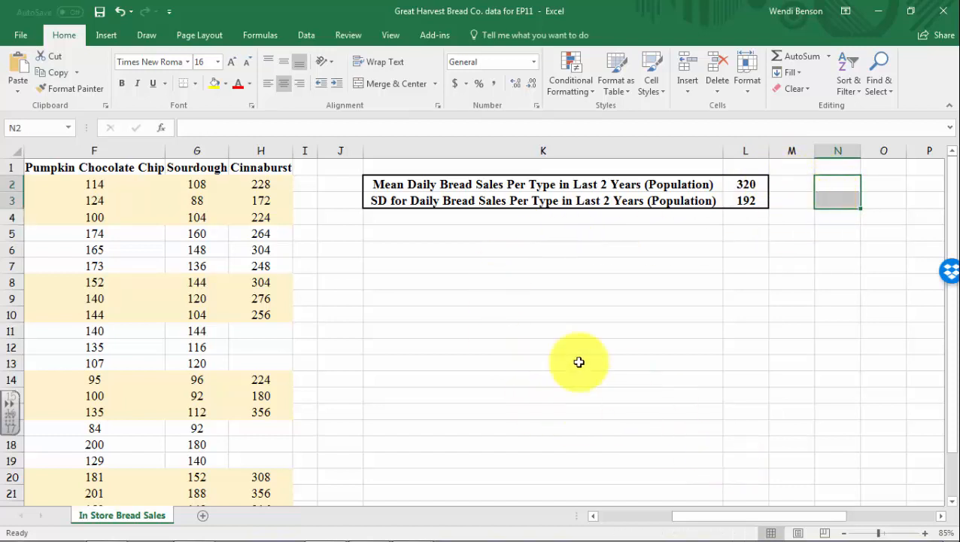
left_click(492, 318)
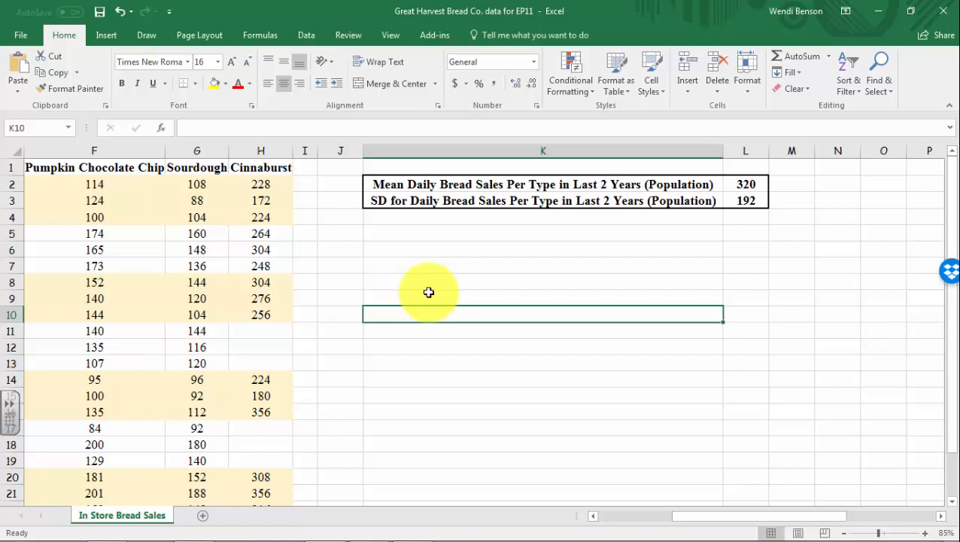
Enter the label "sample size =" in cell K5, below the population statistics box
left_click(457, 234)
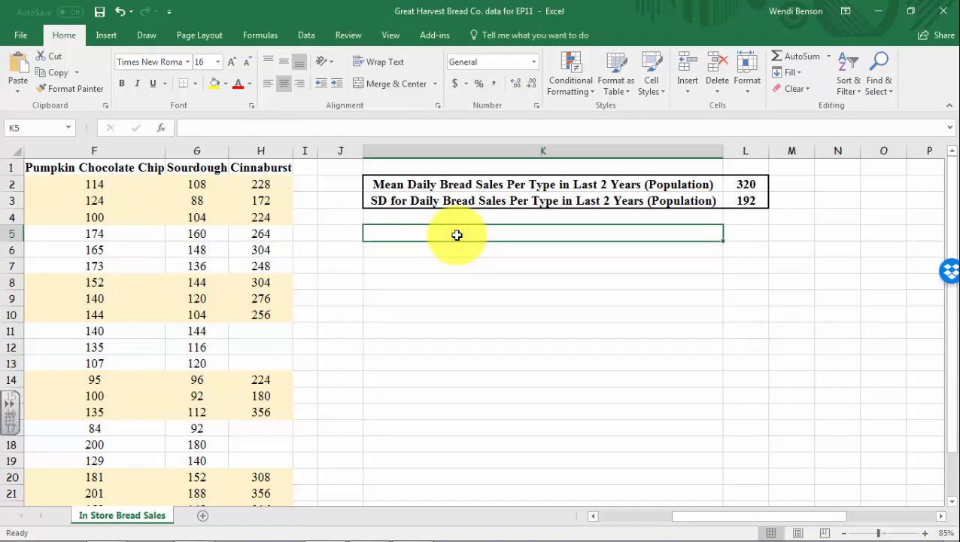
type("sam")
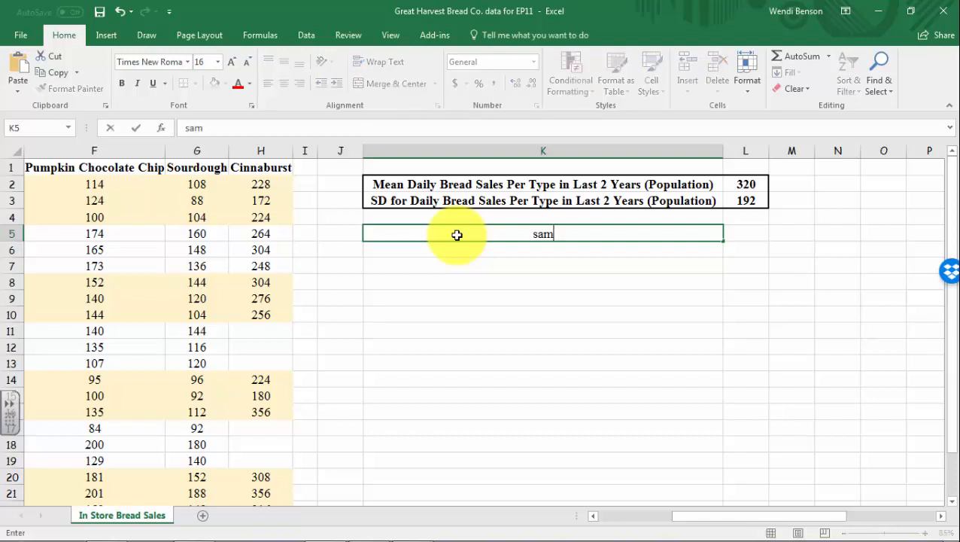
type("p[le size =")
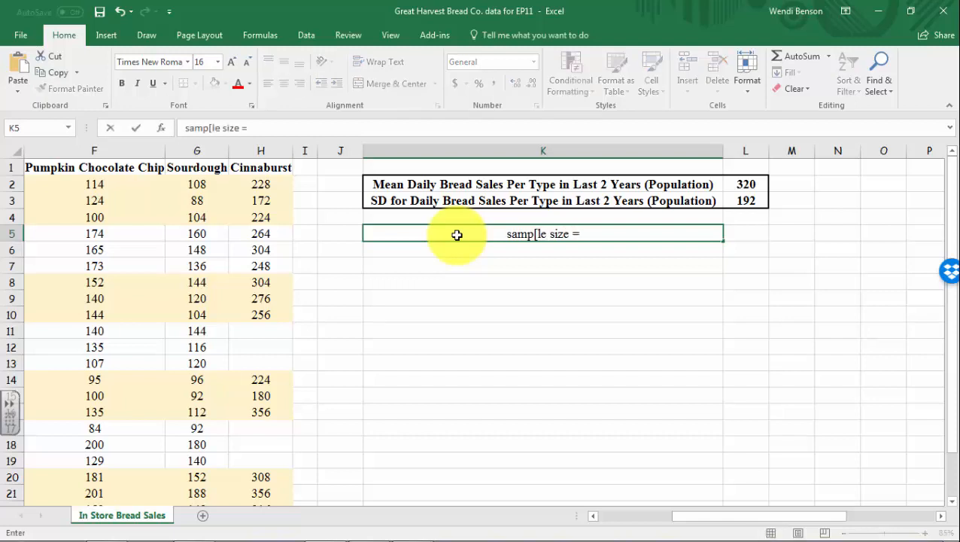
left_click(537, 235)
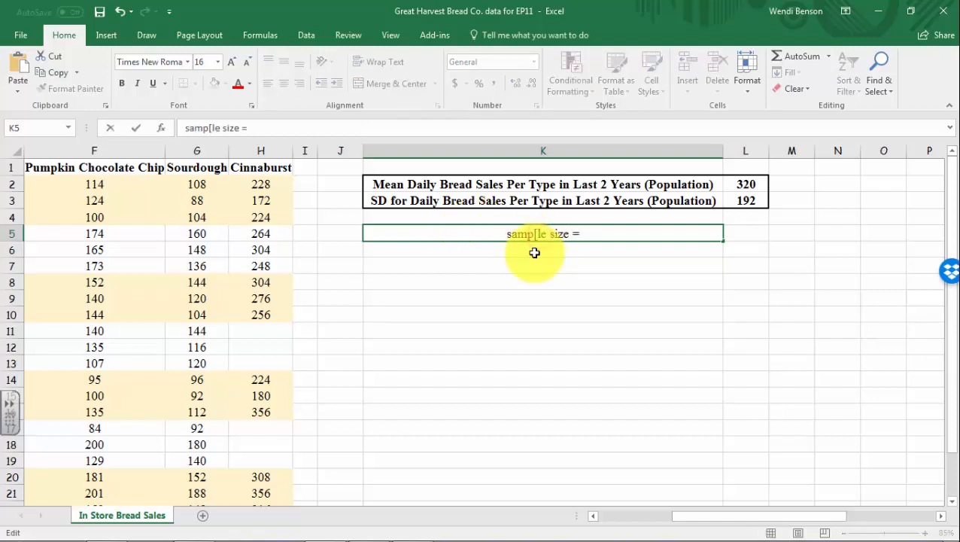
key("BackSpace")
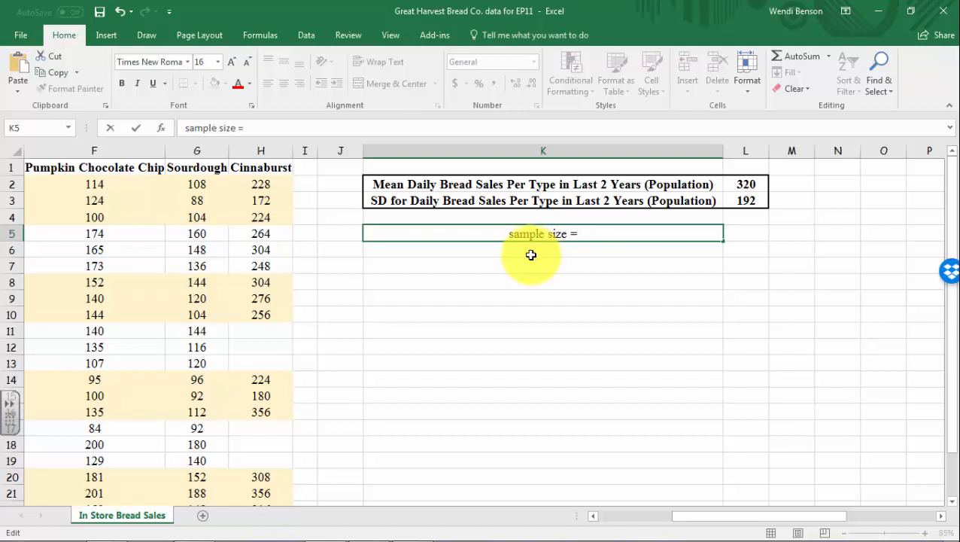
left_click(758, 240)
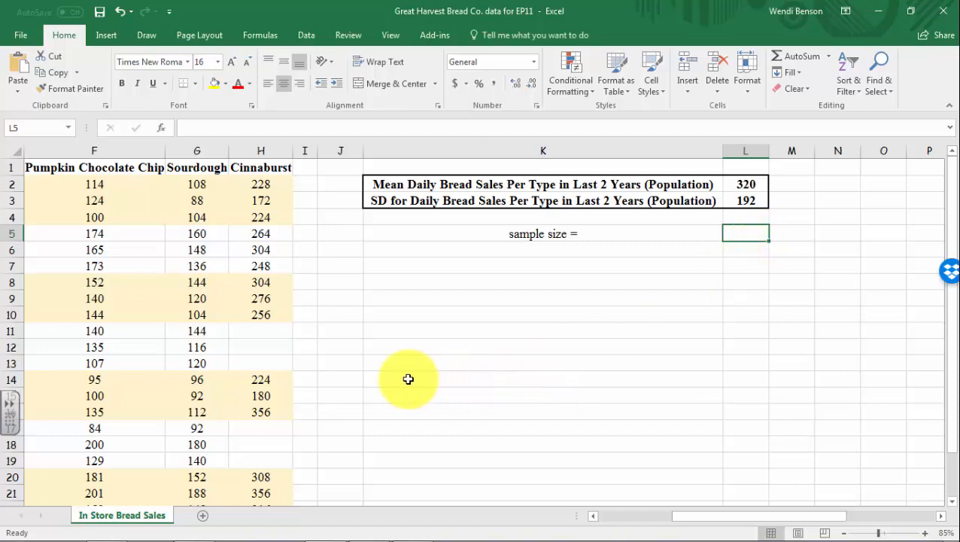
Check the sales records for each day and the empty Wednesday and Friday cells in the Cinnaburst column
left_click_drag(802, 519, 692, 525)
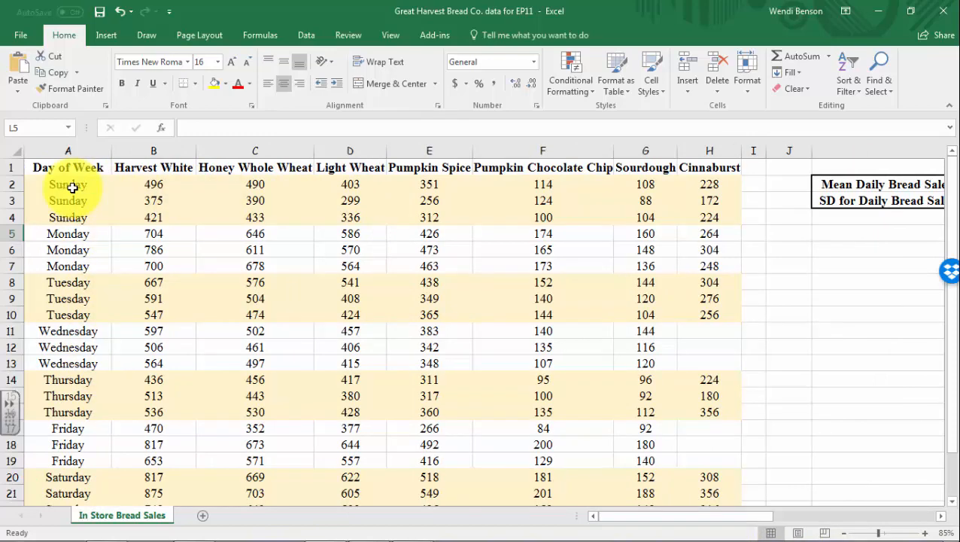
scroll(79, 364, "down", 2)
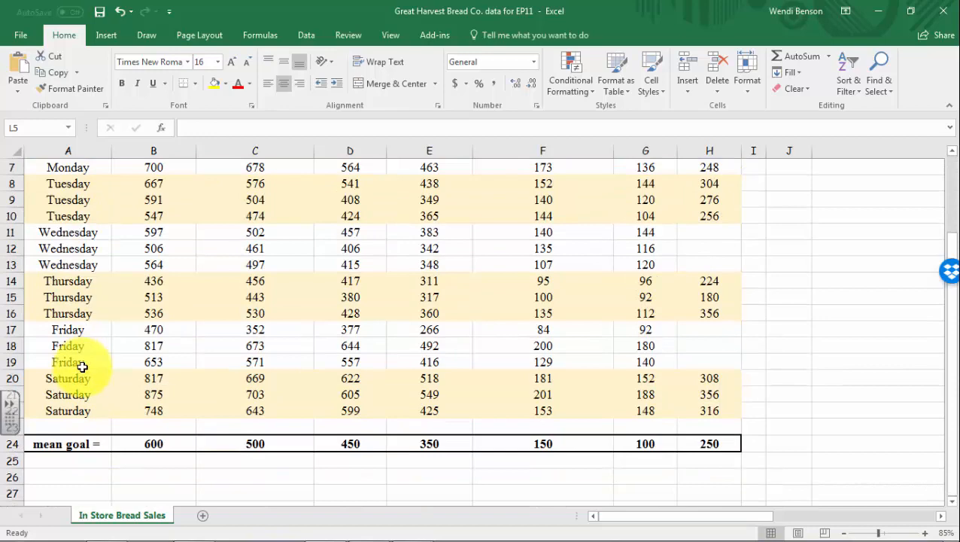
scroll(82, 365, "up", 2)
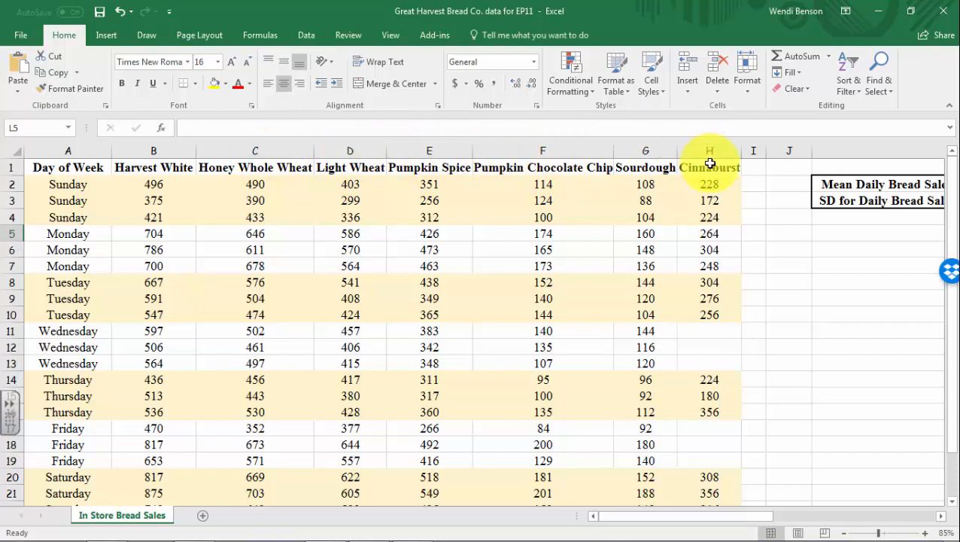
left_click(713, 331)
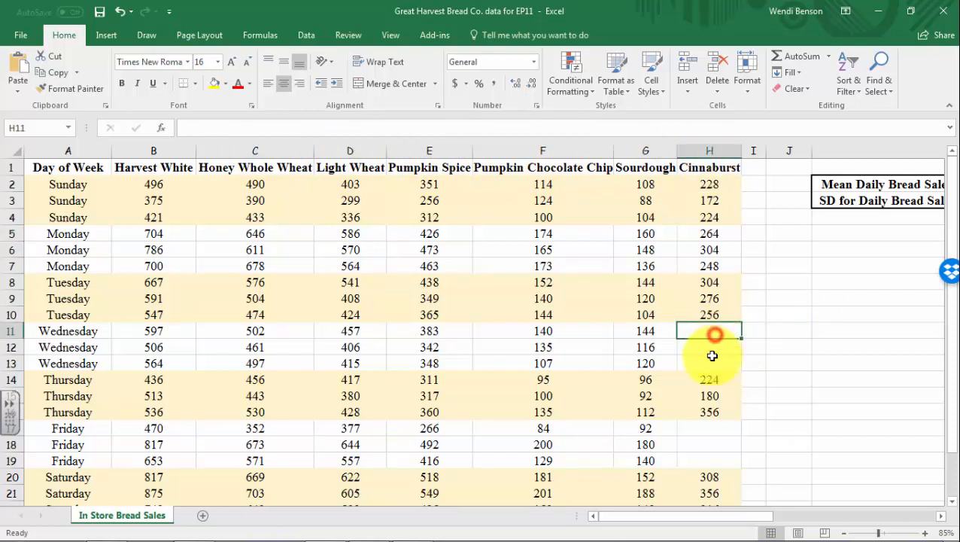
left_click(711, 361)
left_click(712, 459)
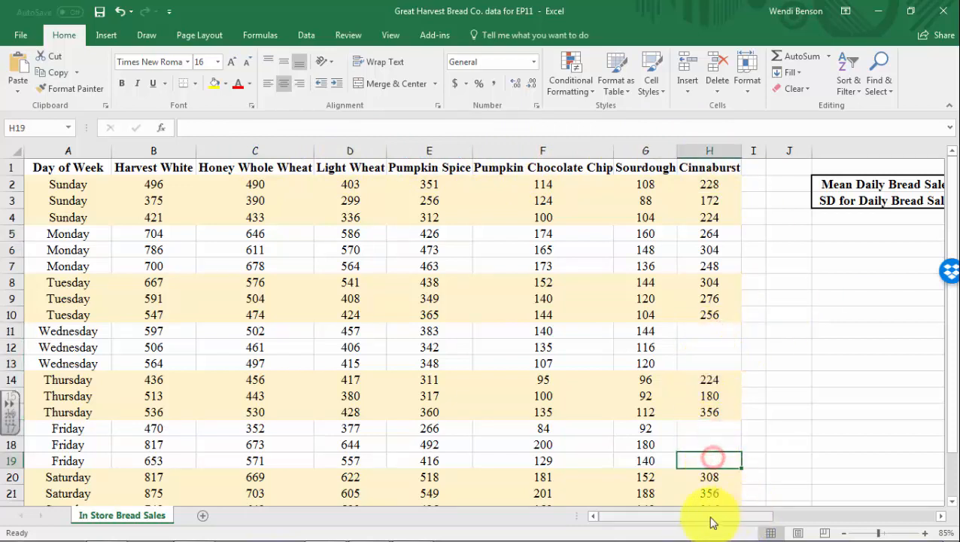
Calculate the sample size in cell L5 with COUNTA over all daily sales values in B2:H22
left_click_drag(704, 526, 787, 516)
left_click(752, 235)
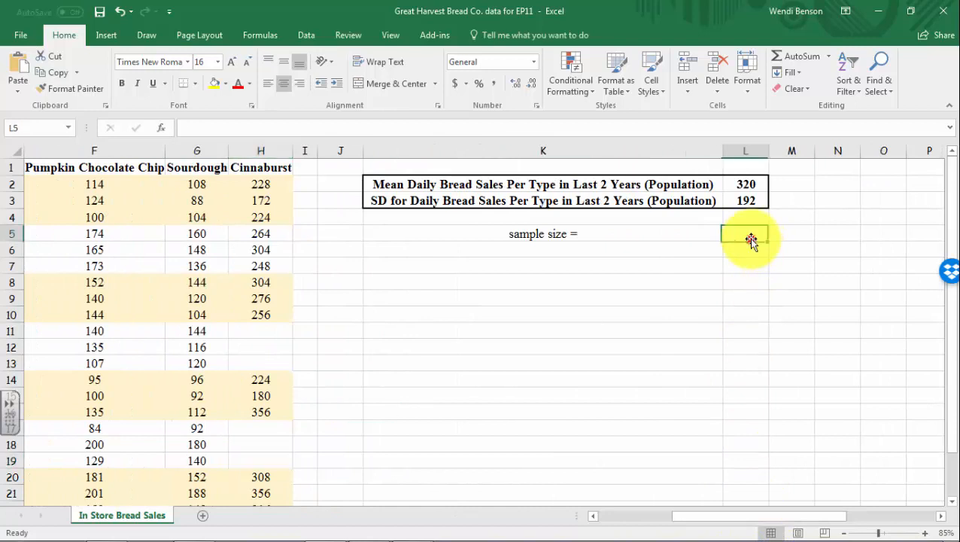
type("=count")
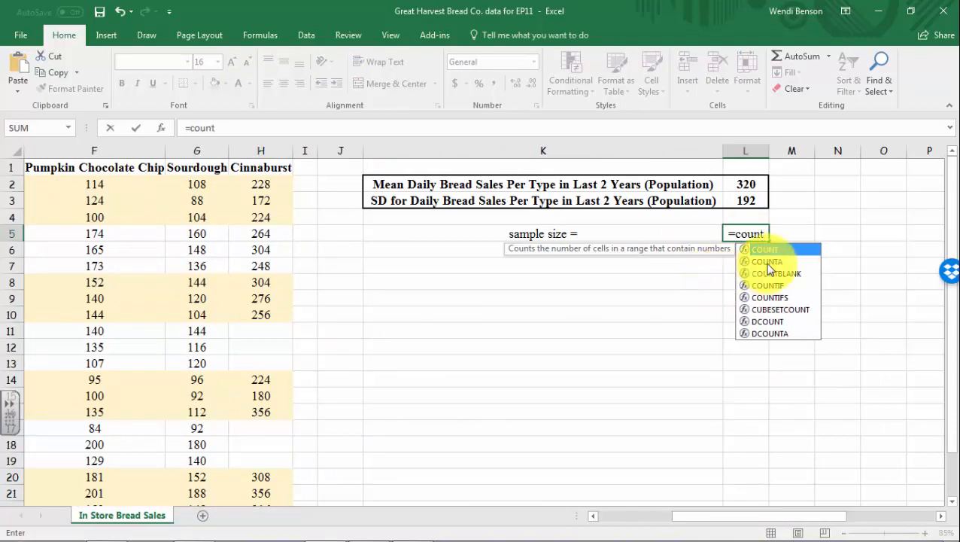
double_click(768, 262)
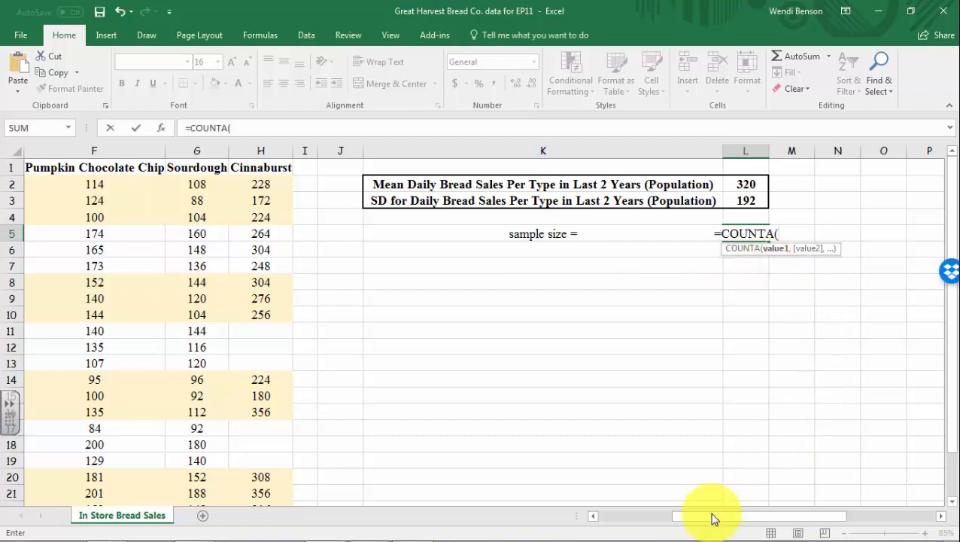
left_click_drag(712, 517, 636, 523)
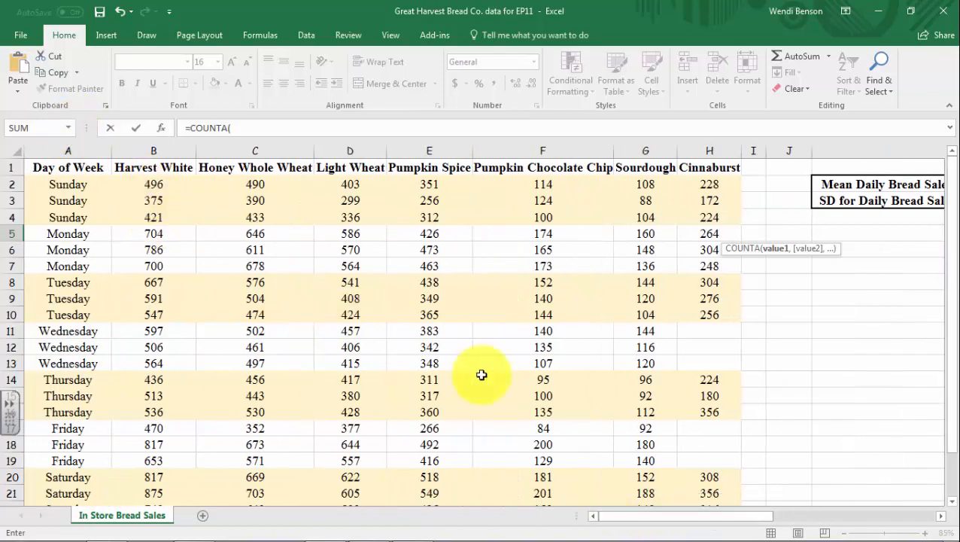
left_click(152, 184)
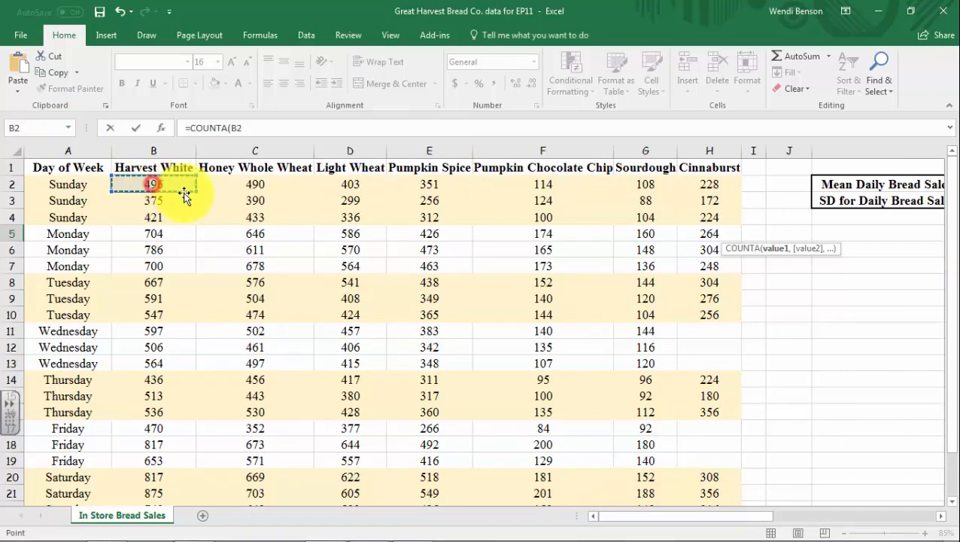
scroll(670, 424, "down", 2)
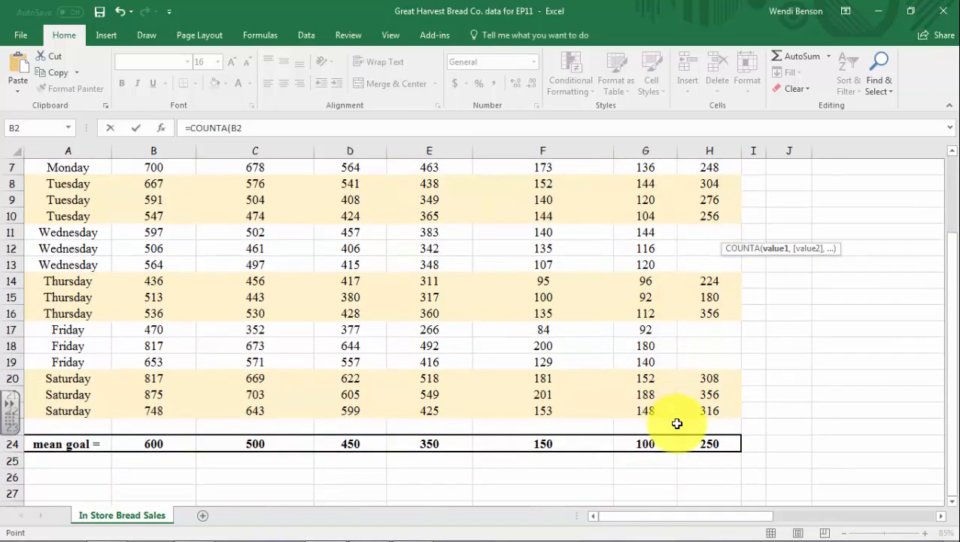
left_click(718, 412, "shift")
scroll(718, 411, "up", 2)
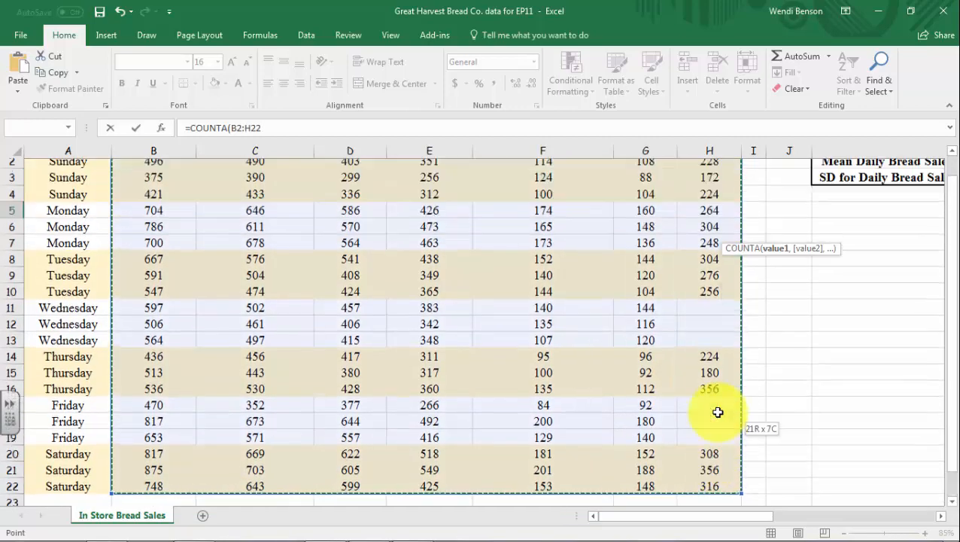
left_click_drag(744, 518, 803, 517)
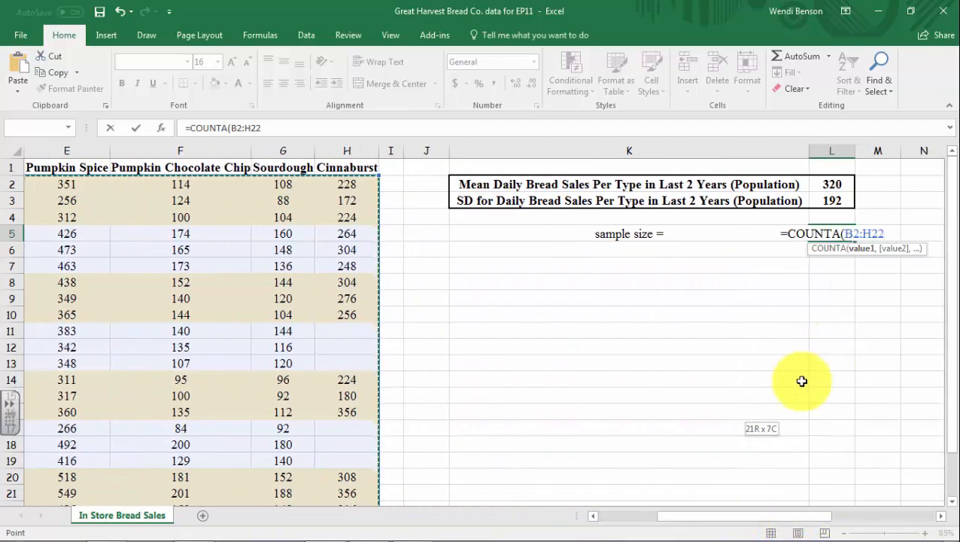
key("Return")
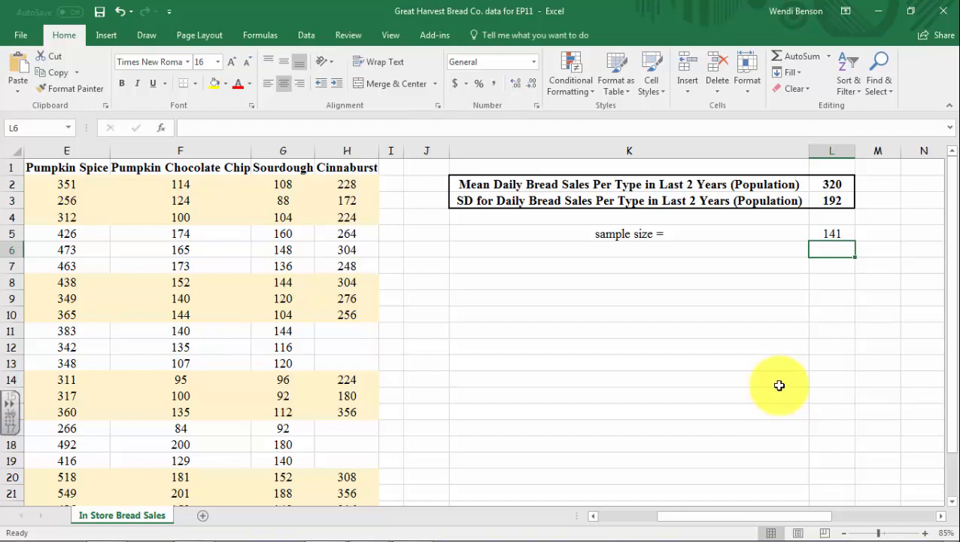
Enter the label "sample mean =" in cell K6, below the sample size label
left_click(650, 257)
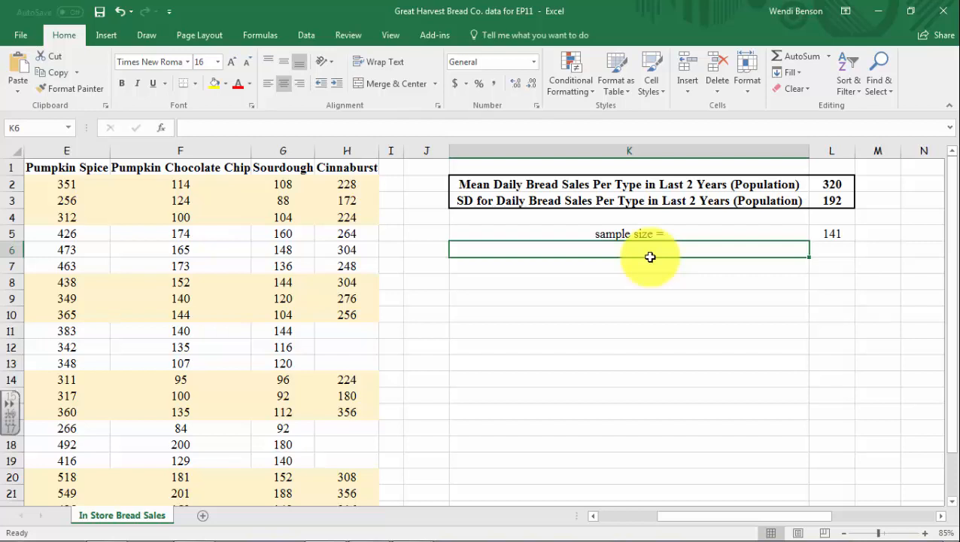
type("sample mean")
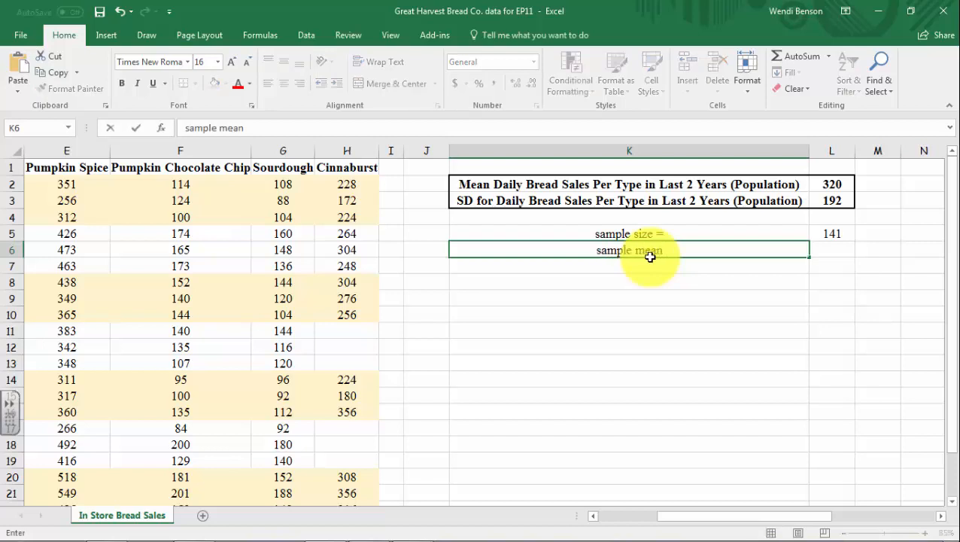
type(" =")
left_click(833, 262)
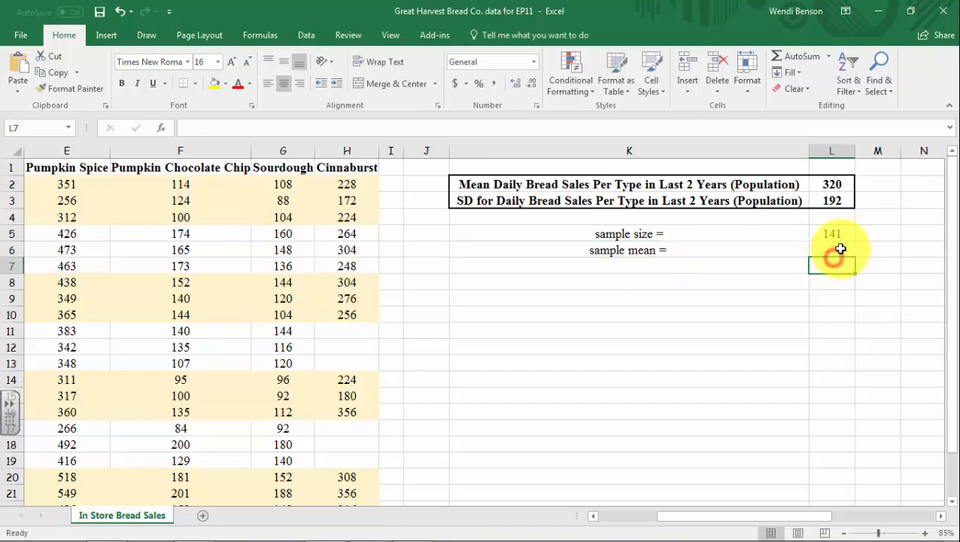
Calculate the sample mean in cell L6 with AVERAGE over the sales values in B2:H22
left_click(841, 249)
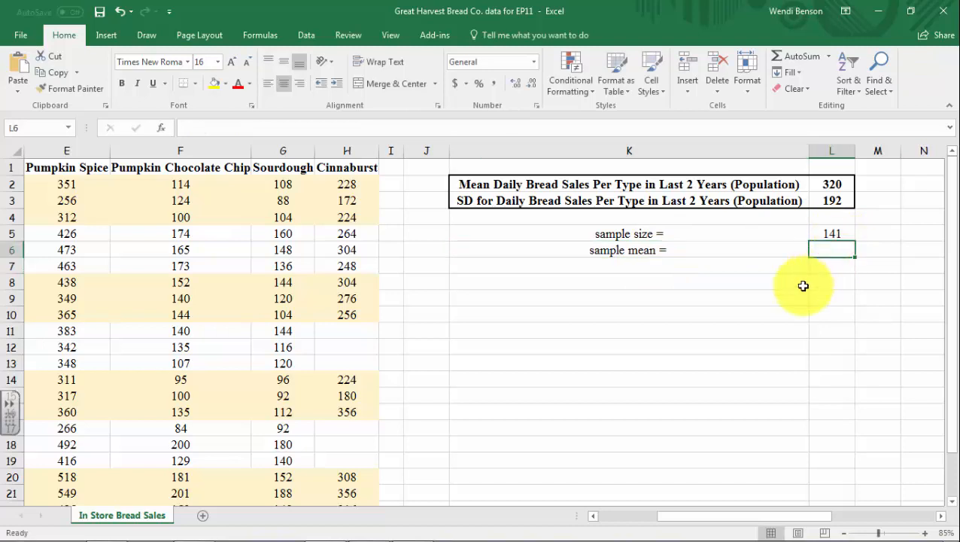
type("=av")
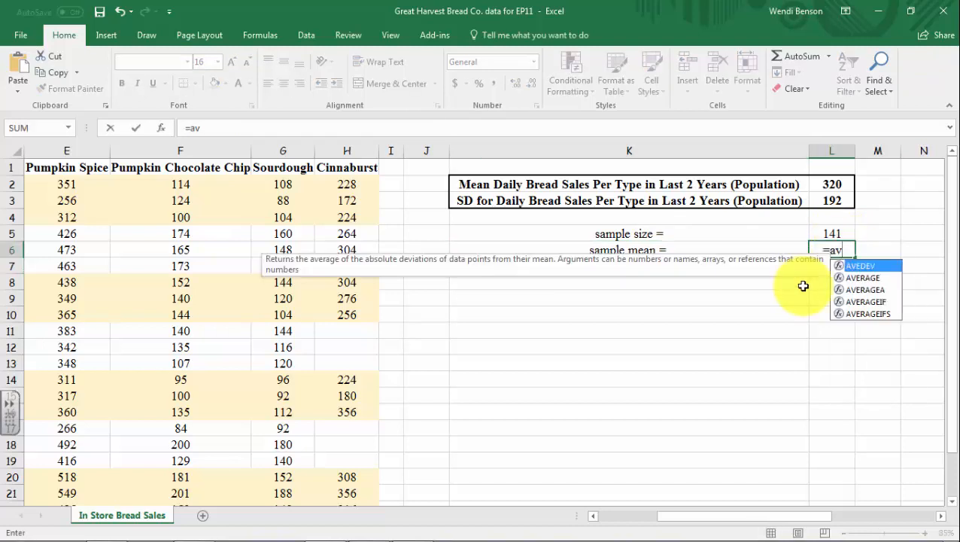
double_click(864, 277)
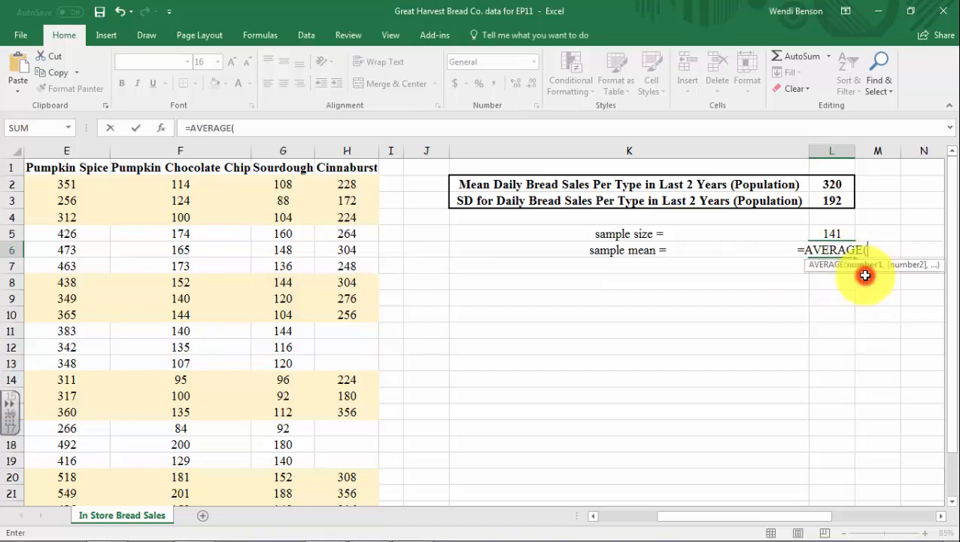
left_click_drag(778, 515, 682, 519)
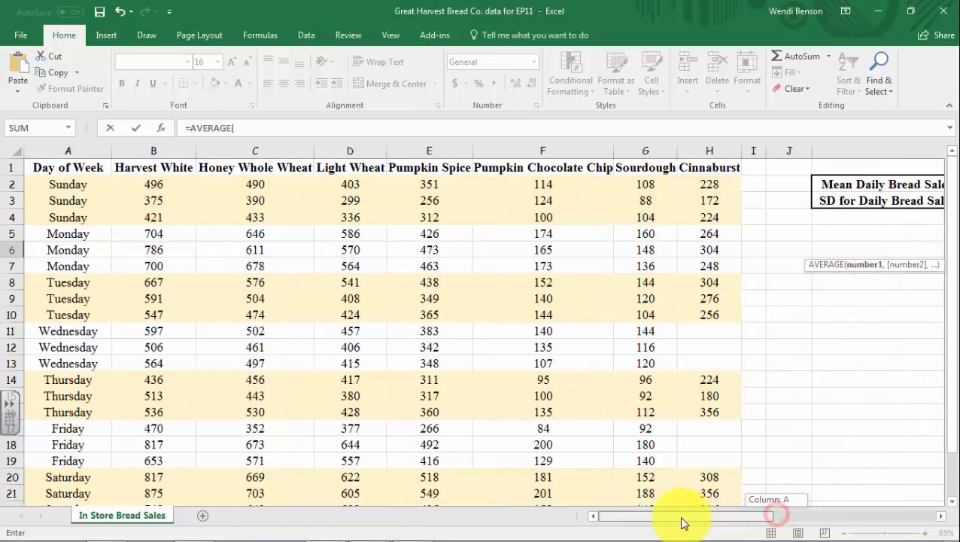
left_click_drag(158, 186, 701, 471)
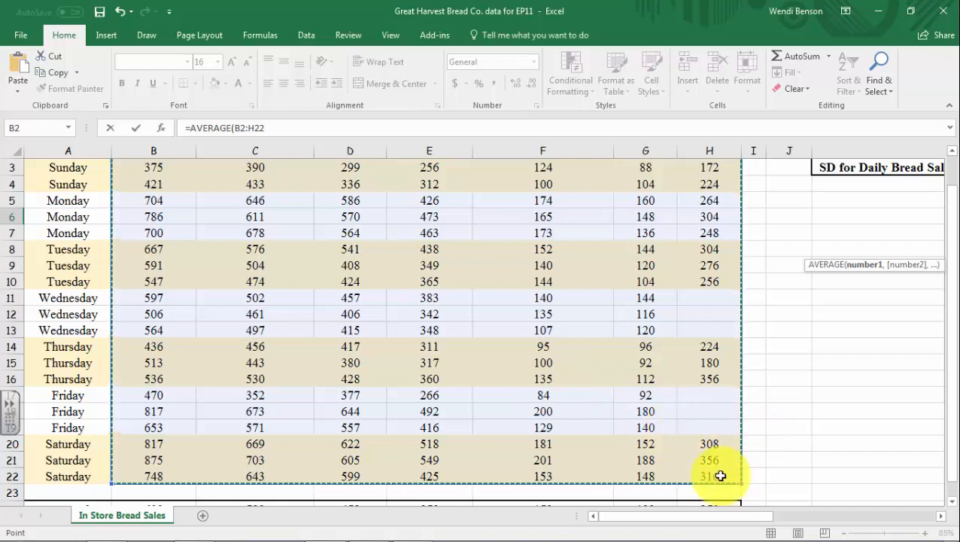
left_click_drag(710, 515, 783, 515)
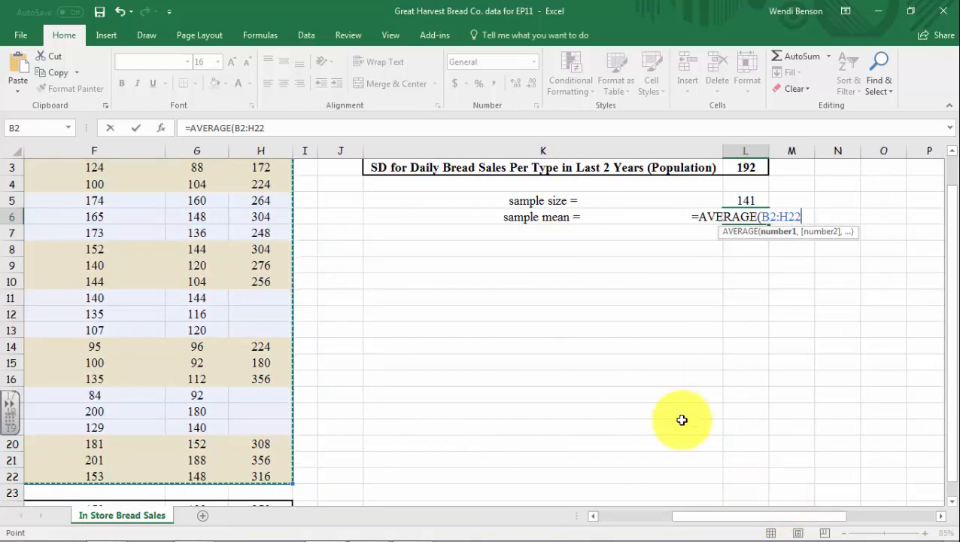
key("Return")
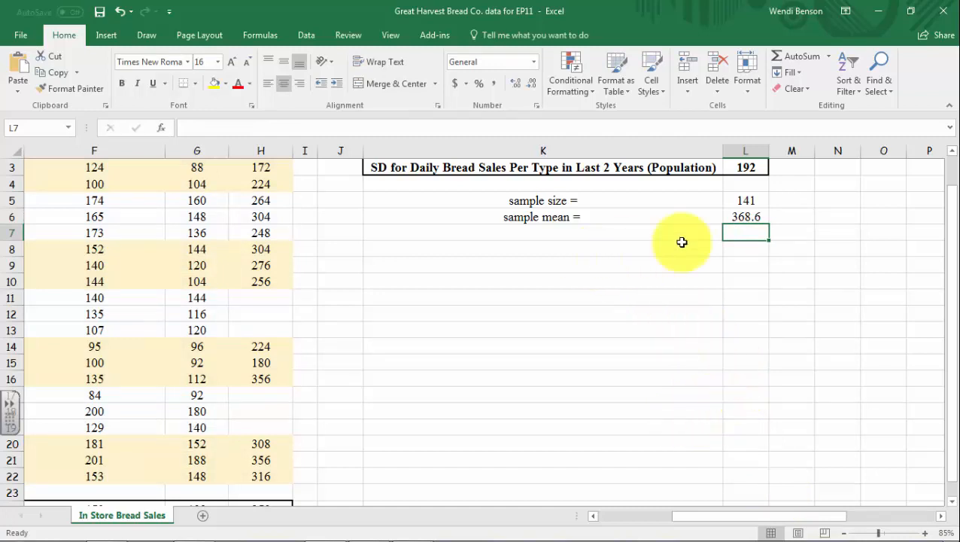
Enter the label "sample SD =" in cell K7, below the sample mean label
left_click(522, 234)
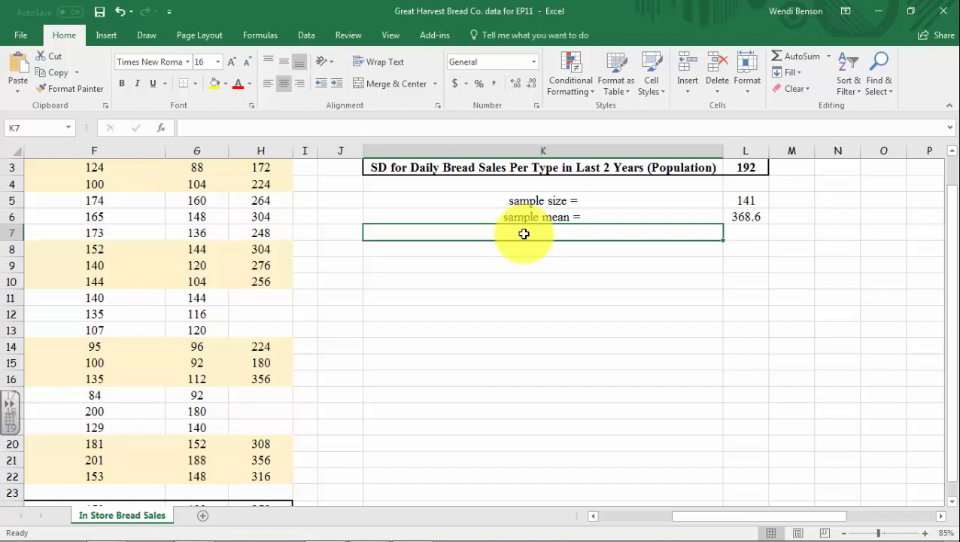
type("sa")
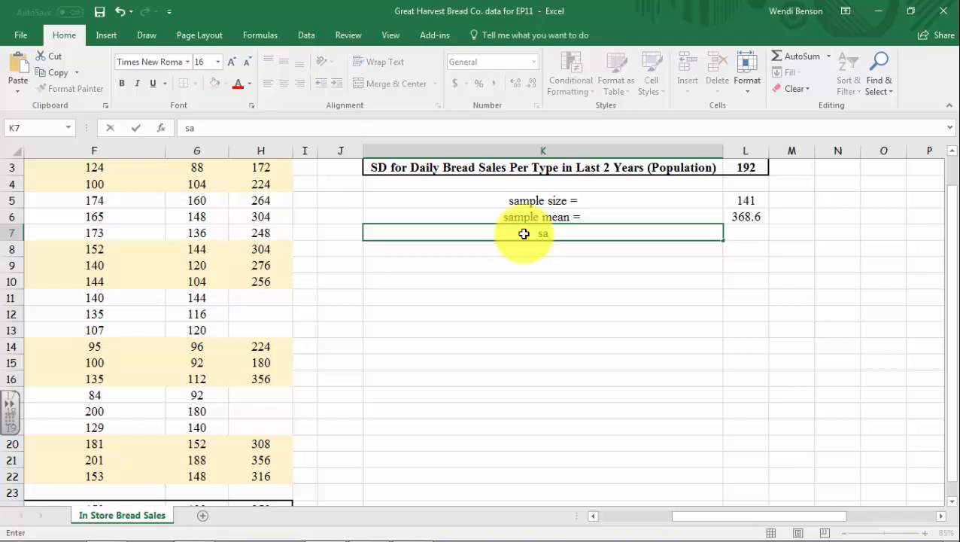
type("mple SD =")
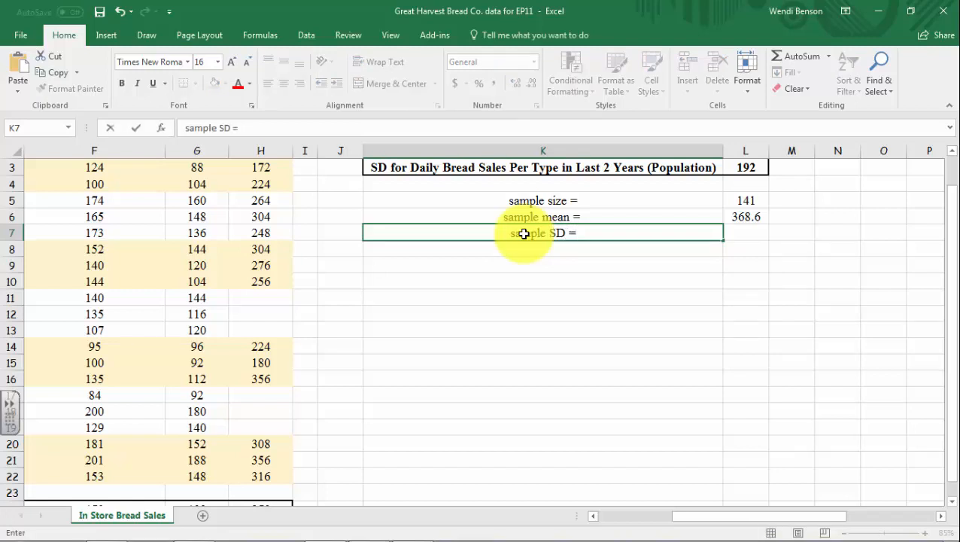
Calculate the sample standard deviation in cell L7 with STDEV.S over the sales values in B2:H22
left_click(738, 237)
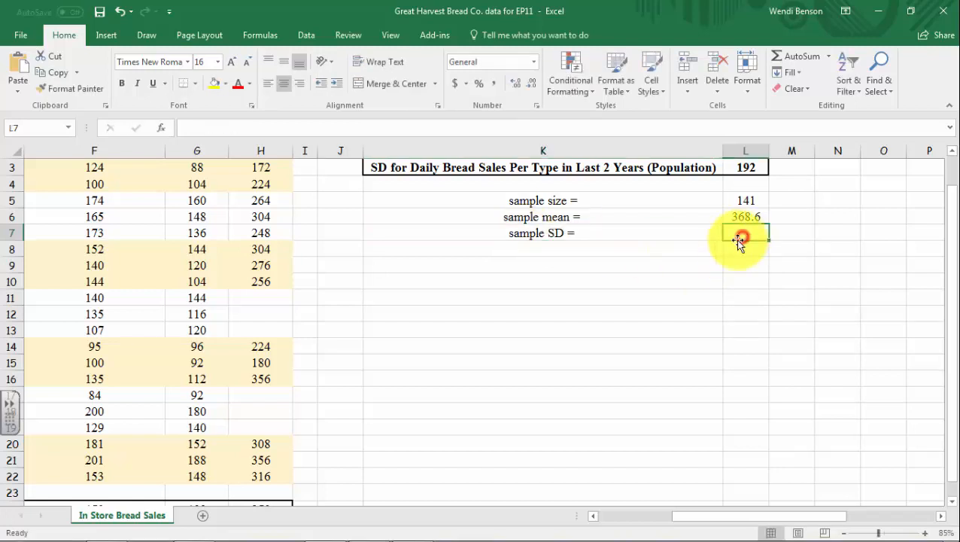
type("=std")
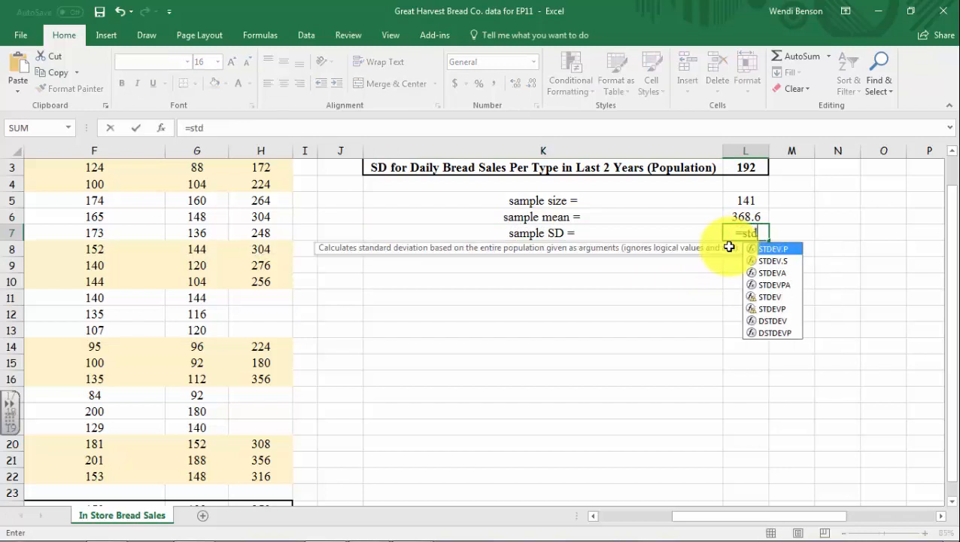
left_click(773, 261)
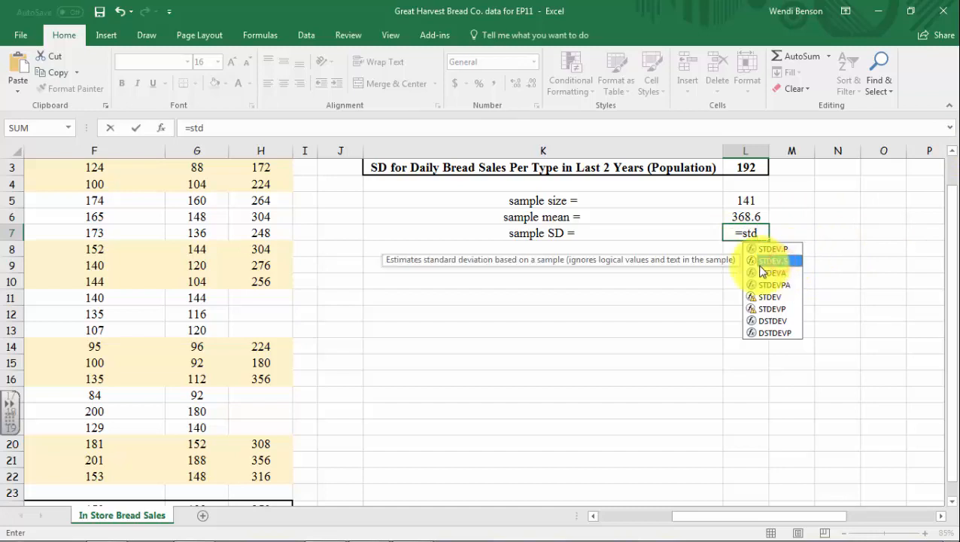
double_click(773, 260)
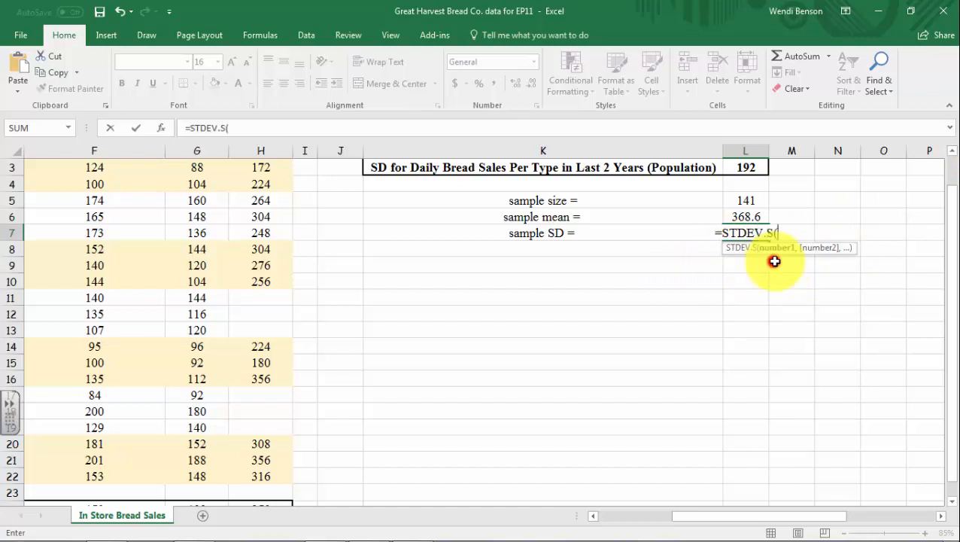
left_click_drag(756, 516, 629, 516)
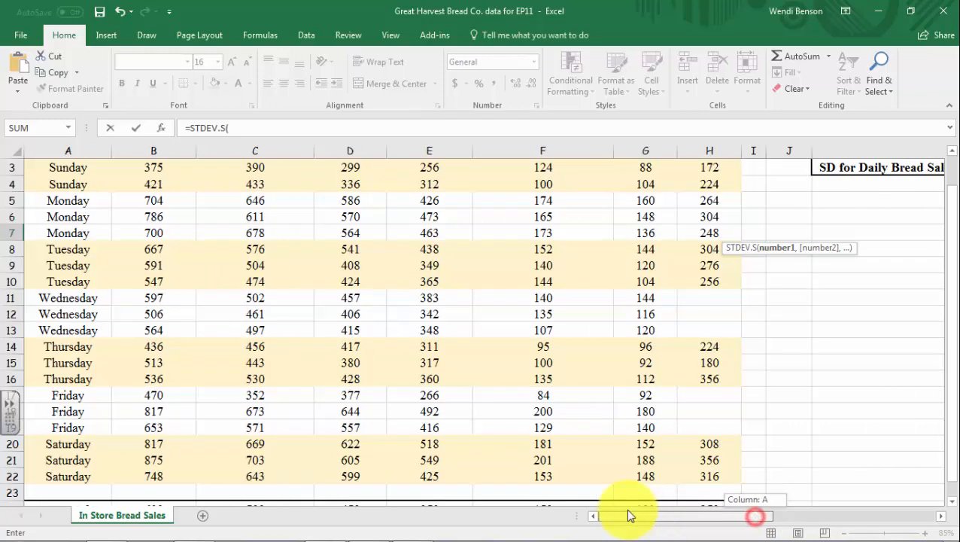
scroll(181, 203, "up", 1)
left_click(154, 184)
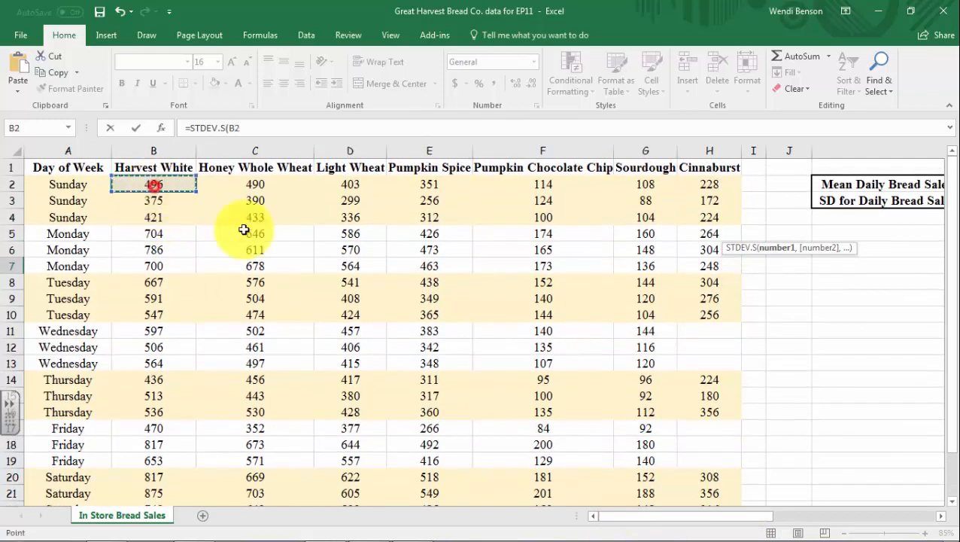
scroll(496, 321, "down", 2)
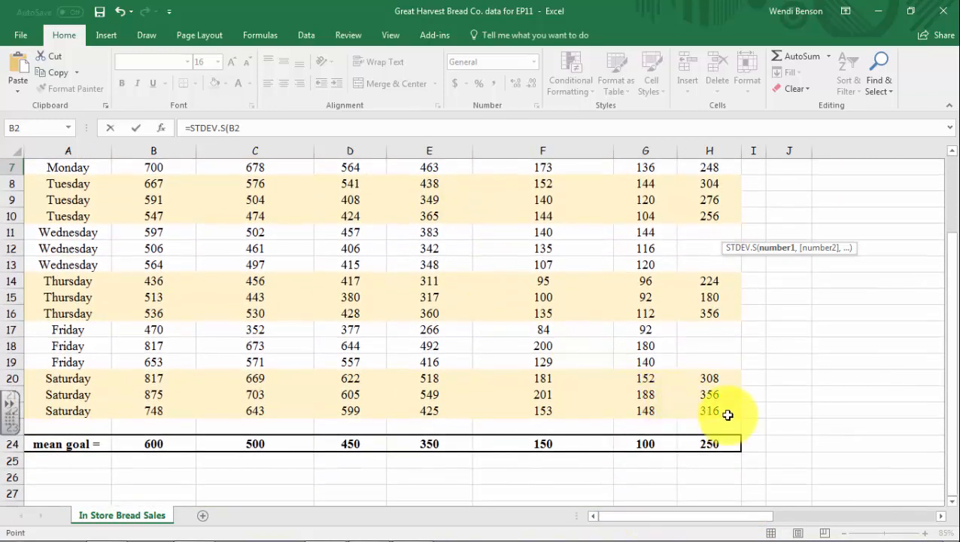
left_click(728, 414, "shift")
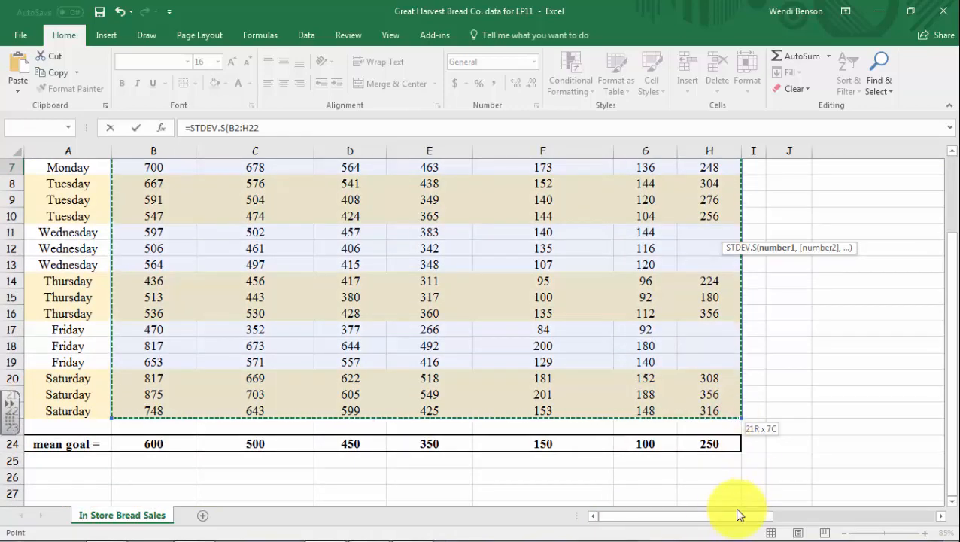
left_click_drag(736, 515, 848, 516)
scroll(743, 359, "up", 2)
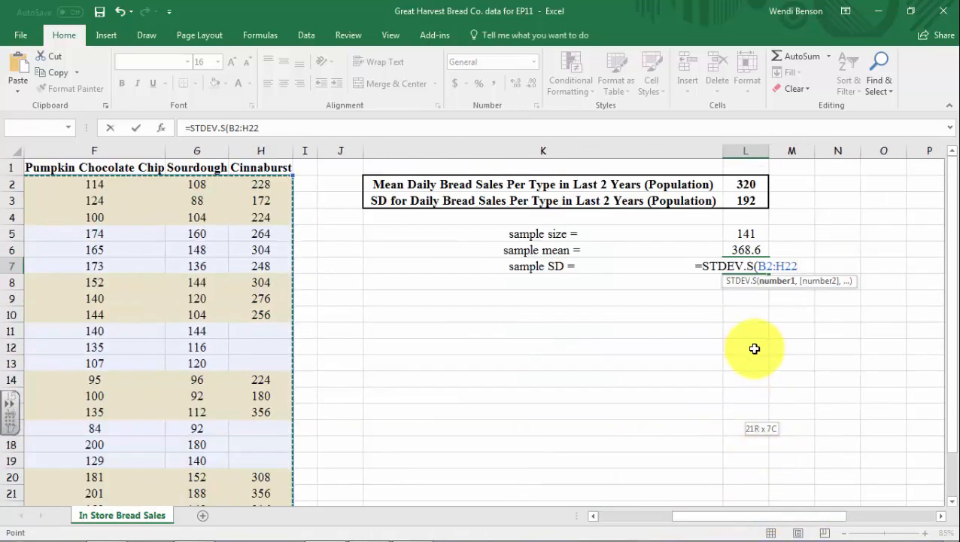
key("Return")
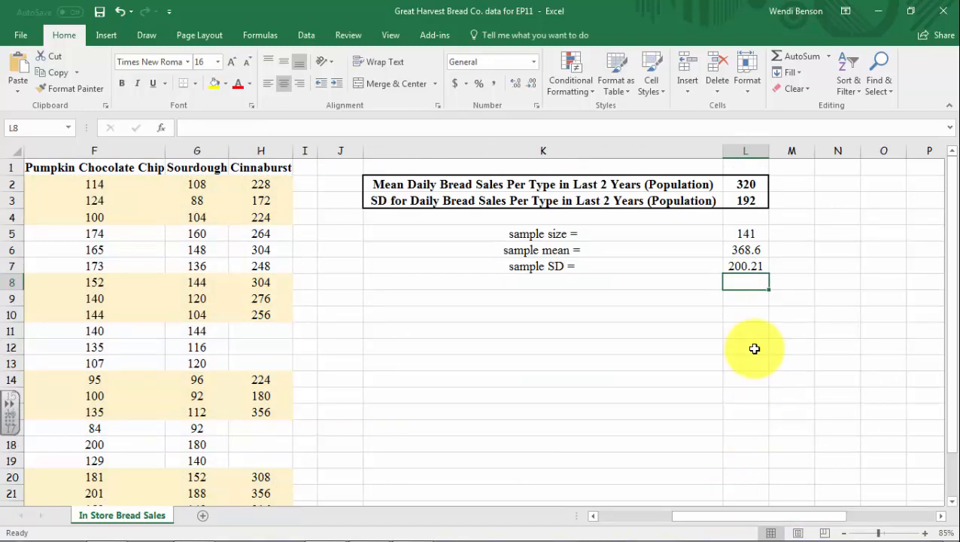
Enter the label "SE =" in cell K8, below the sample SD label
left_click(539, 291)
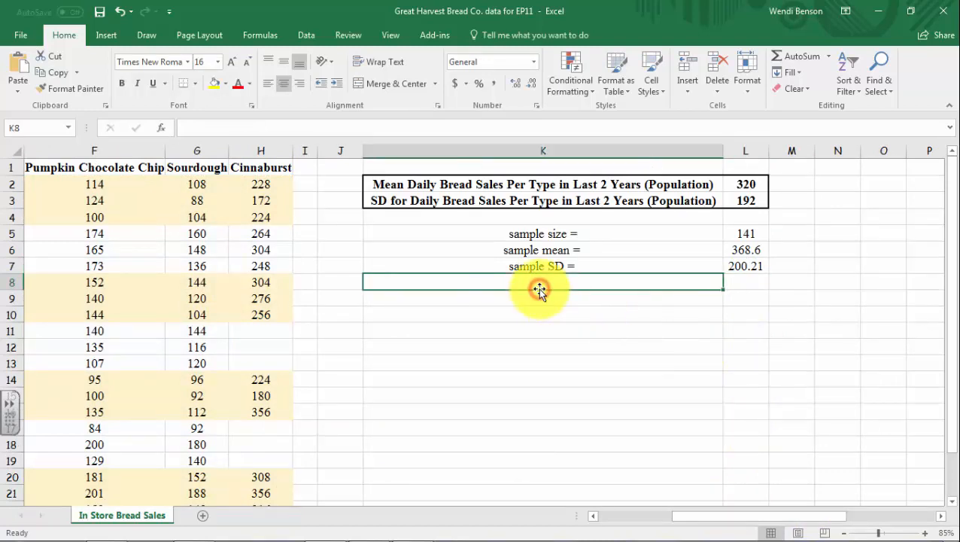
type("sa")
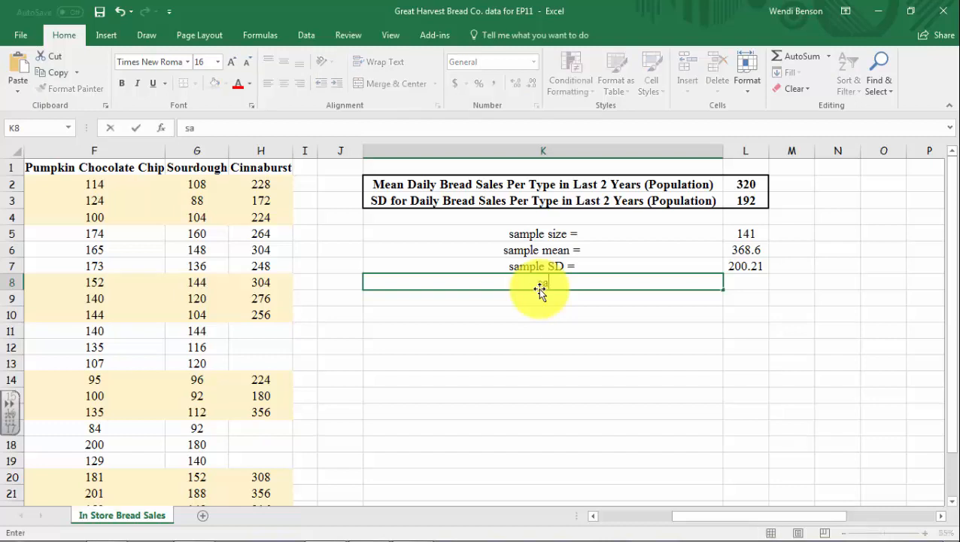
key("BackSpace")
key("BackSpace")
type("SE =")
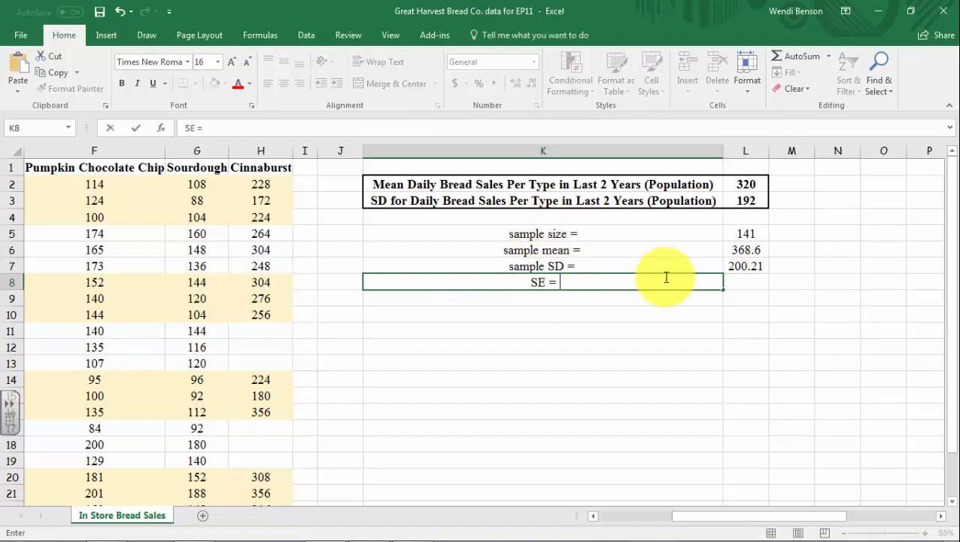
Handwrite the standard error formula σx̄ = σ/√n as a screen annotation beside the sample statistics and dismiss the annotation
left_click(733, 284)
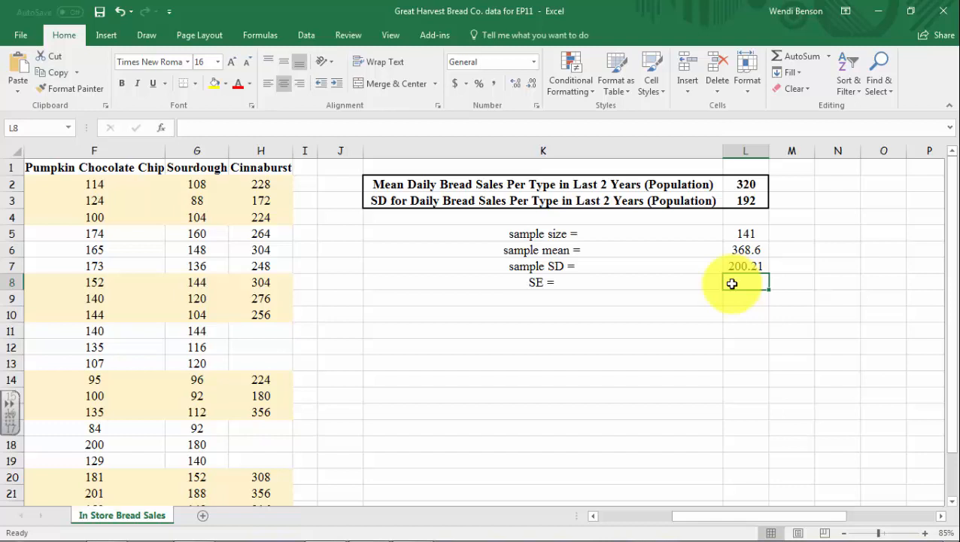
left_click(833, 361)
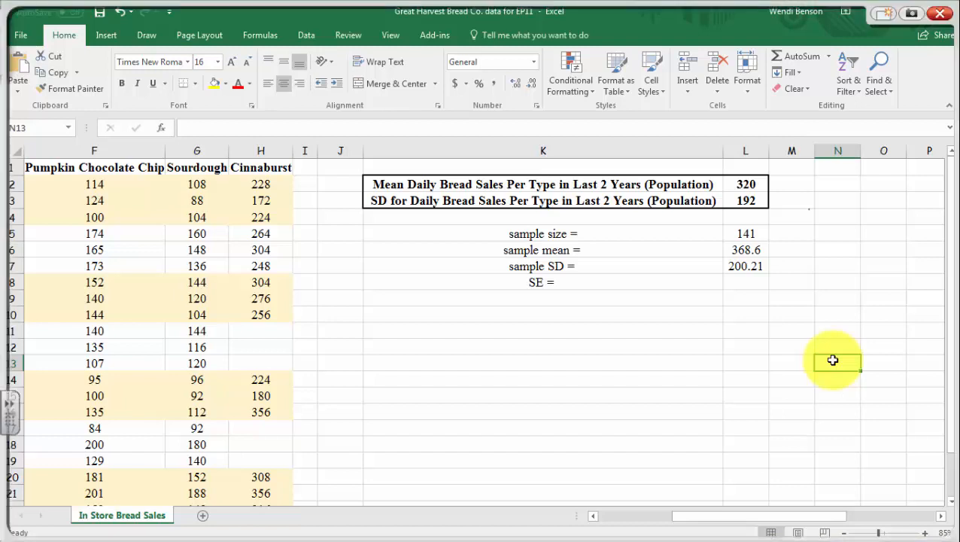
mouse_move(809, 209)
left_mouse_down()
mouse_move(798, 228)
mouse_move(799, 210)
mouse_move(820, 216)
mouse_move(823, 239)
mouse_move(809, 236)
mouse_move(870, 212)
mouse_move(863, 208)
mouse_move(879, 210)
mouse_move(864, 236)
mouse_move(888, 237)
left_mouse_up()
mouse_move(837, 260)
left_mouse_down()
mouse_move(845, 268)
mouse_move(848, 249)
mouse_move(878, 243)
mouse_move(854, 264)
mouse_move(861, 249)
mouse_move(868, 259)
left_mouse_up()
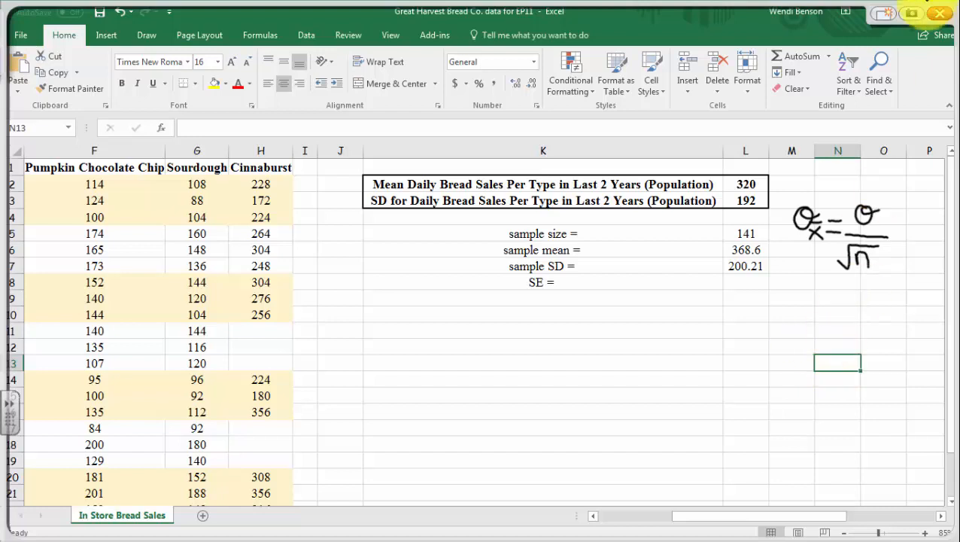
left_click(940, 14)
Calculate the standard error in cell L8 by dividing the population SD by the square root of the sample size, =L3/SQRT(L5)
left_click(736, 281)
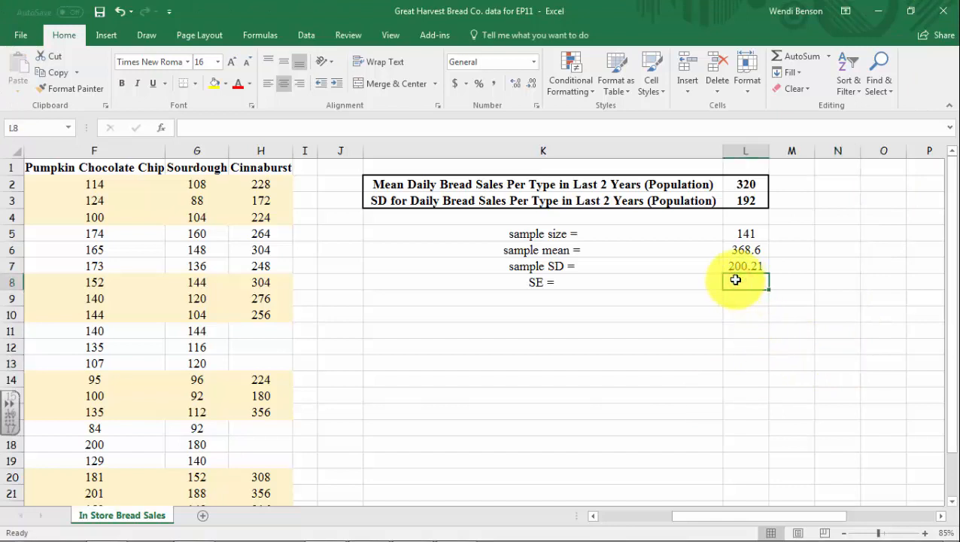
type("=")
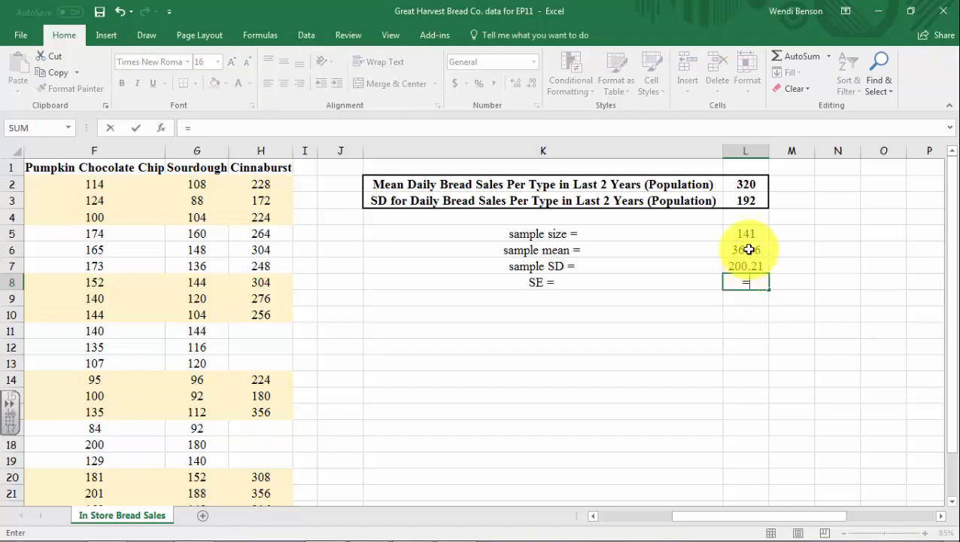
left_click(747, 201)
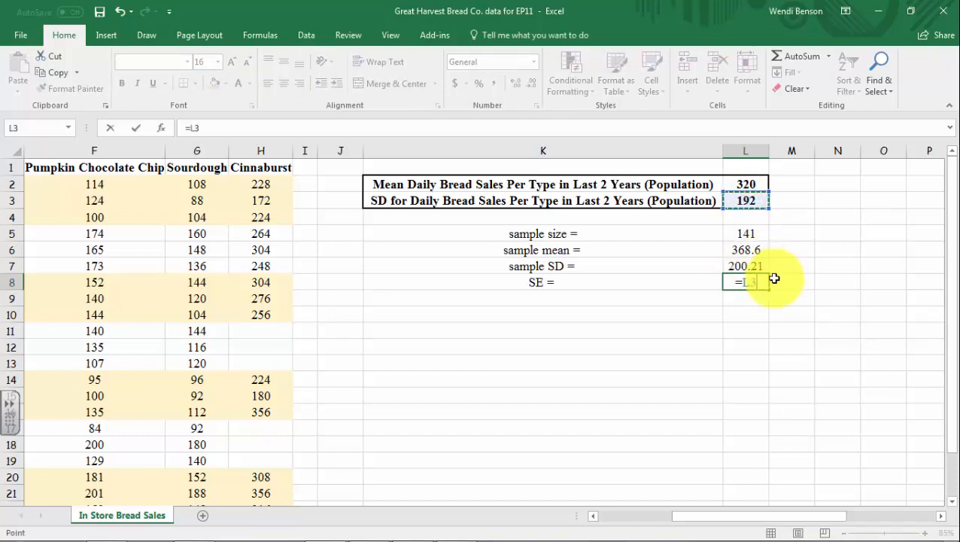
type("/sq")
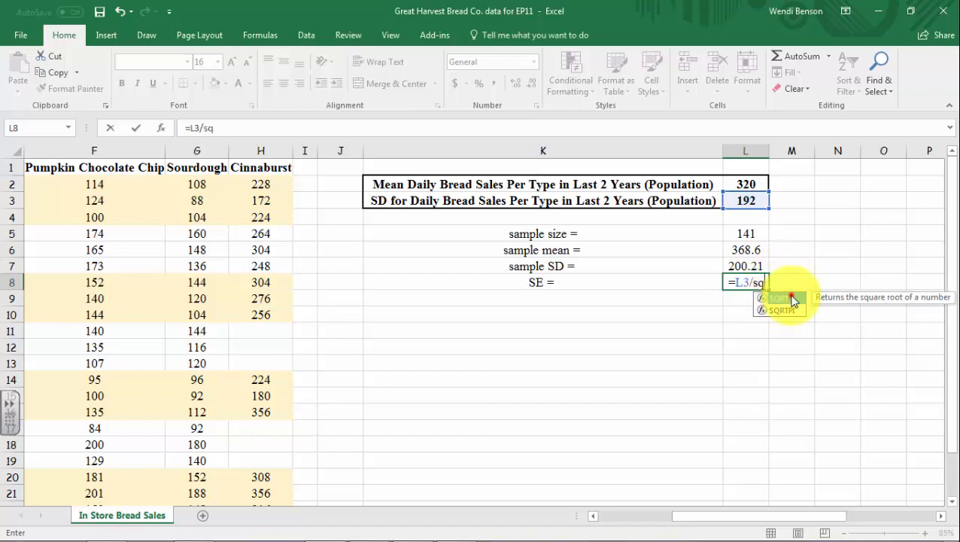
double_click(792, 301)
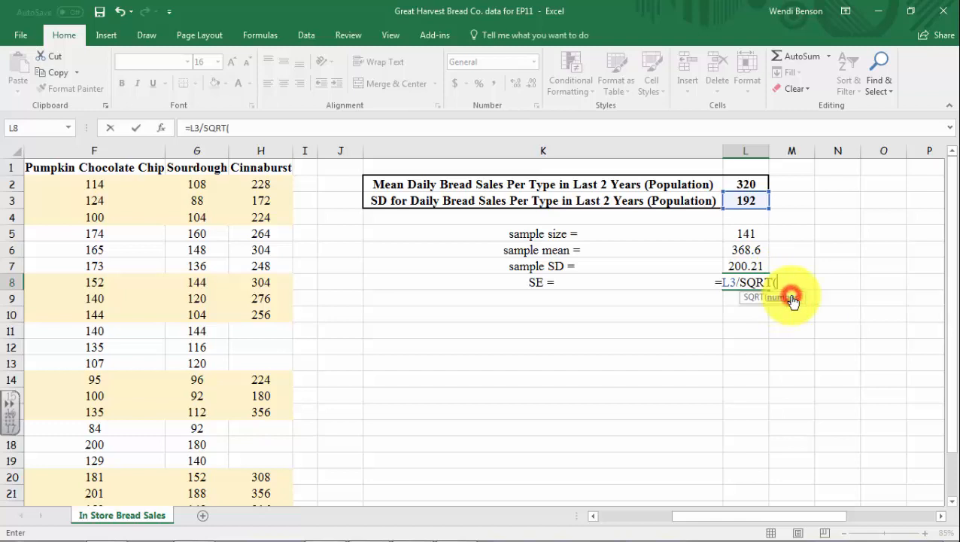
left_click(746, 234)
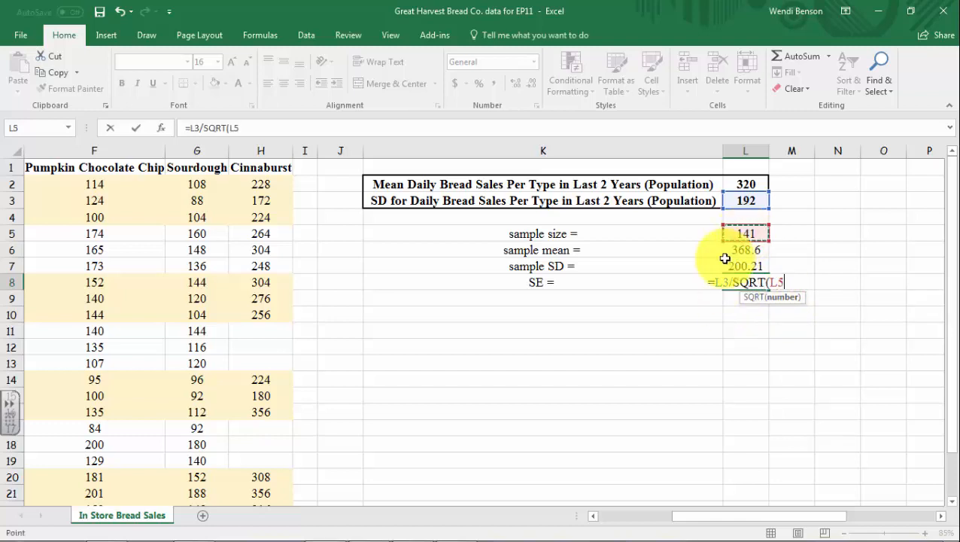
key("Return")
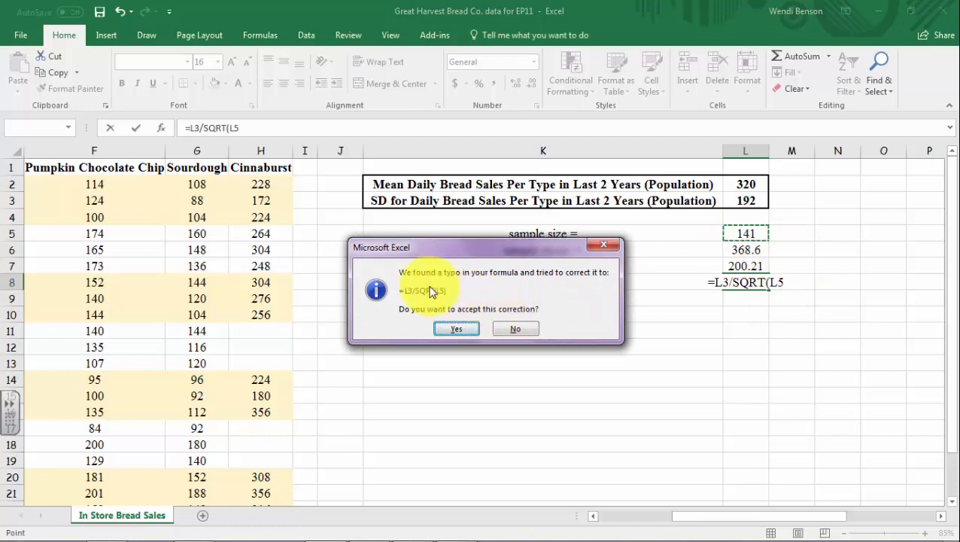
left_click(457, 329)
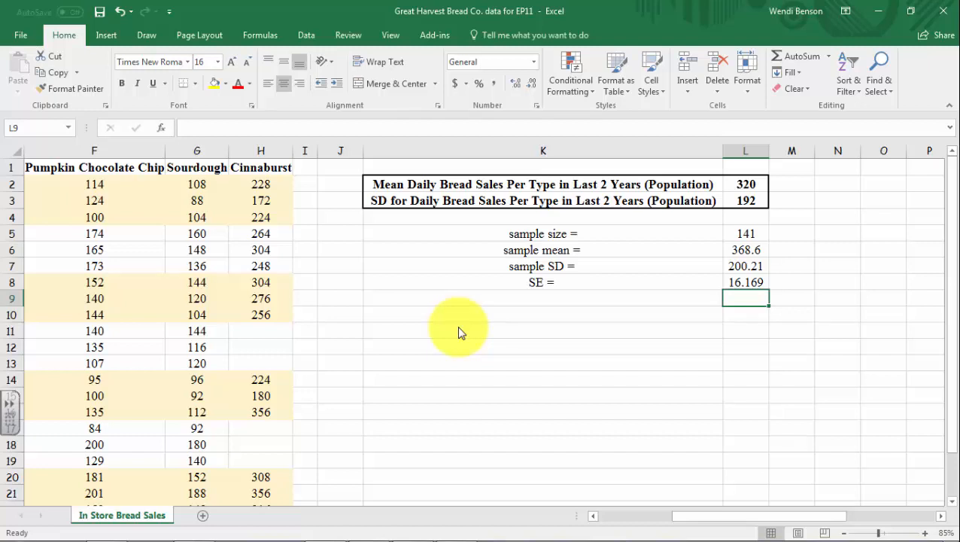
Calculate the z-score of the sample mean in cell K10 with =STANDARDIZE(L6,L2,L8), using the population mean and the standard error
left_click(511, 310)
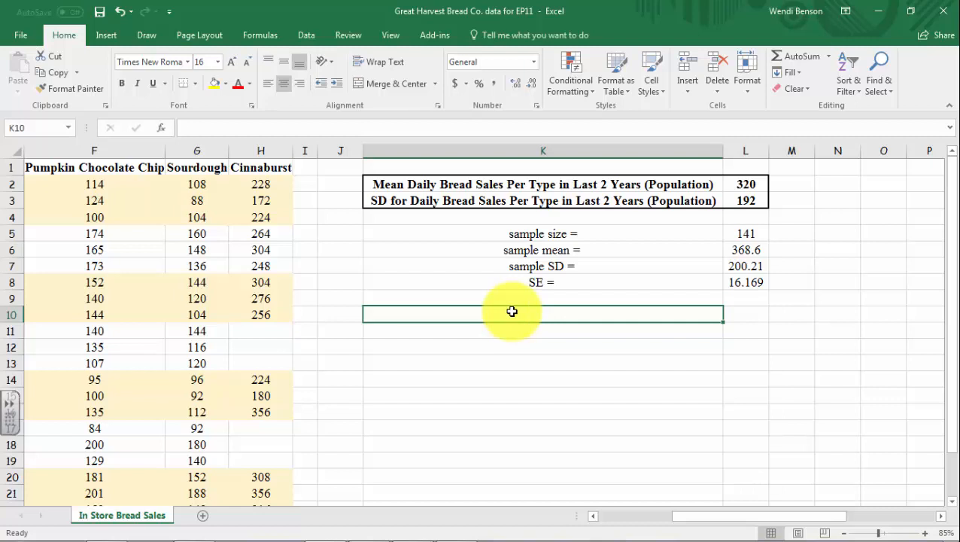
type("=")
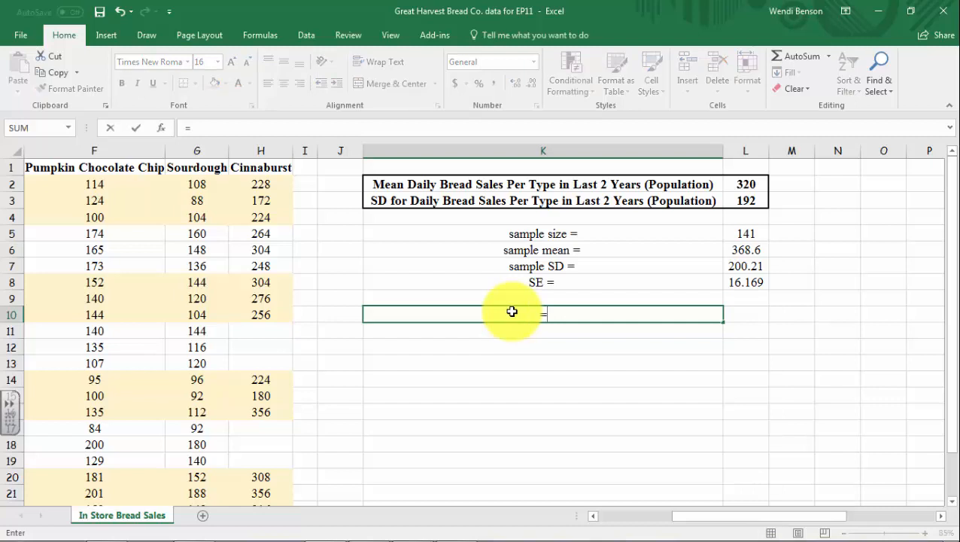
type("sta")
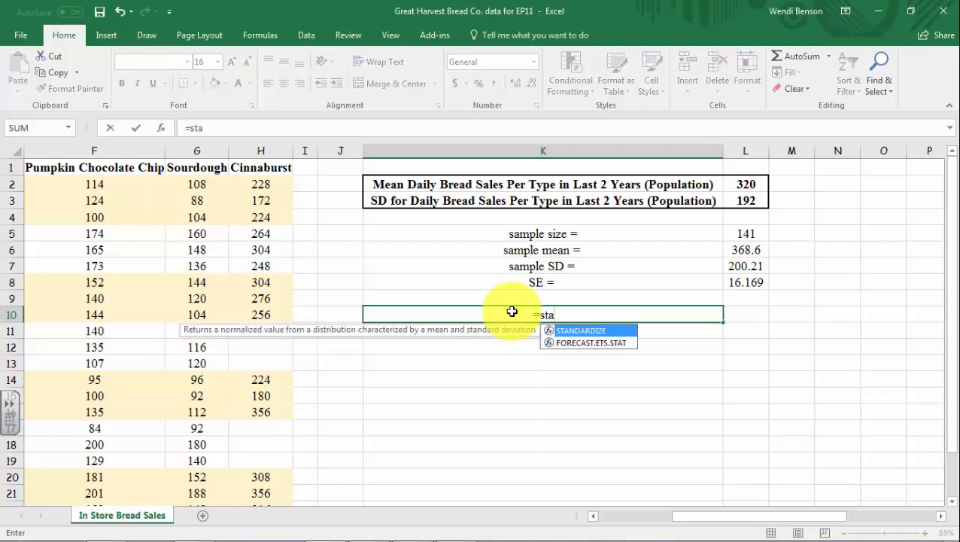
double_click(565, 336)
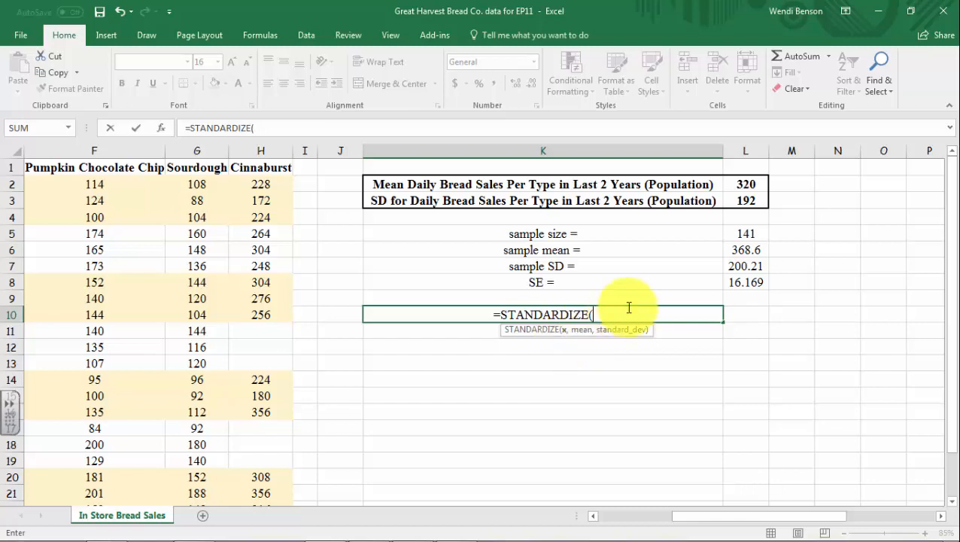
left_click(743, 252)
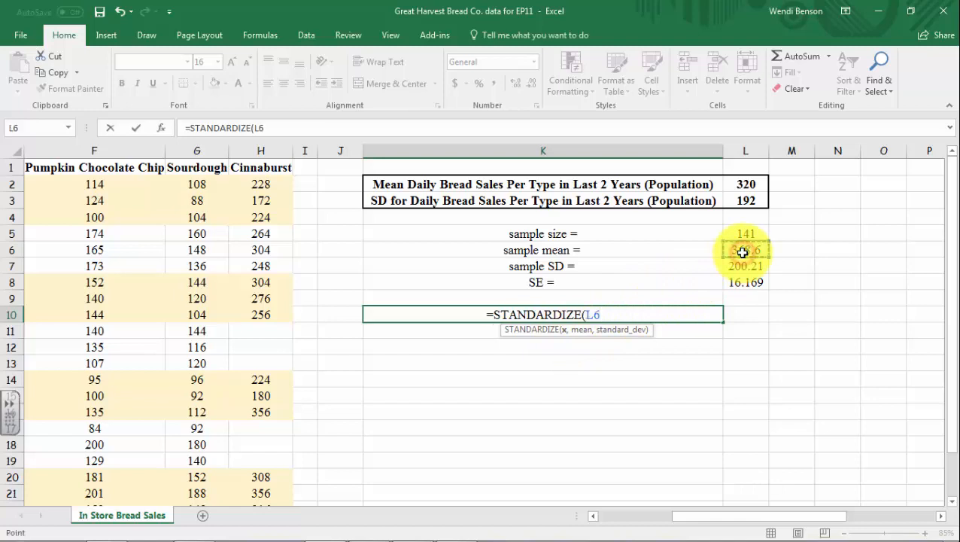
type(",")
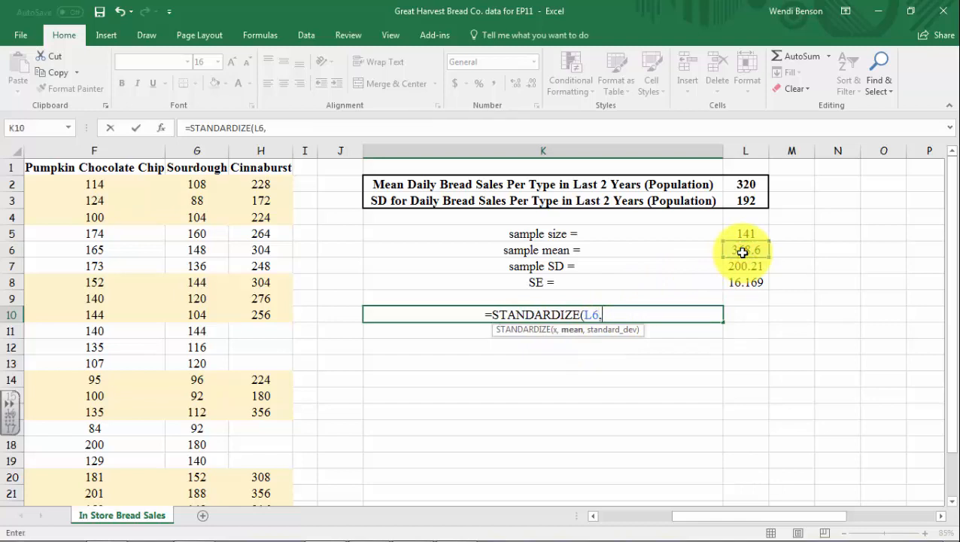
left_click(747, 185)
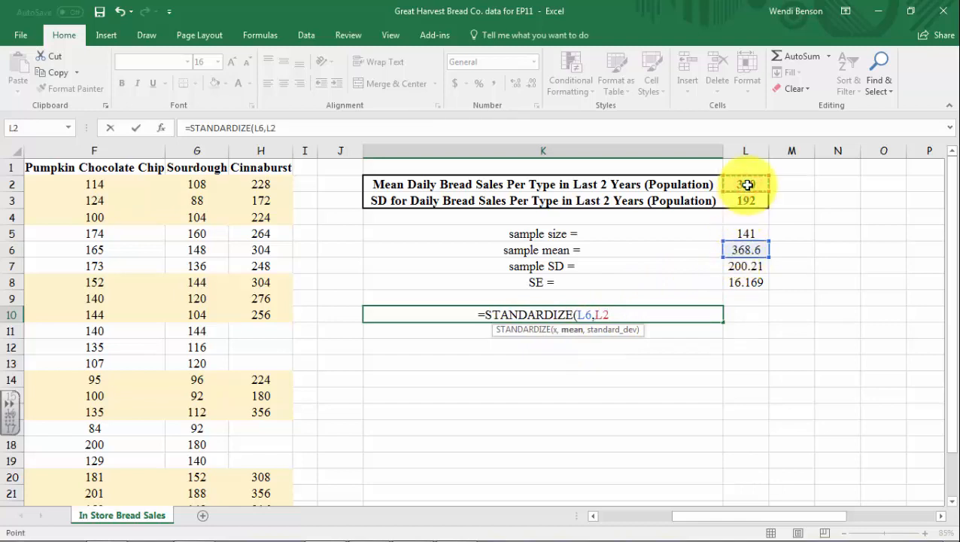
type(",")
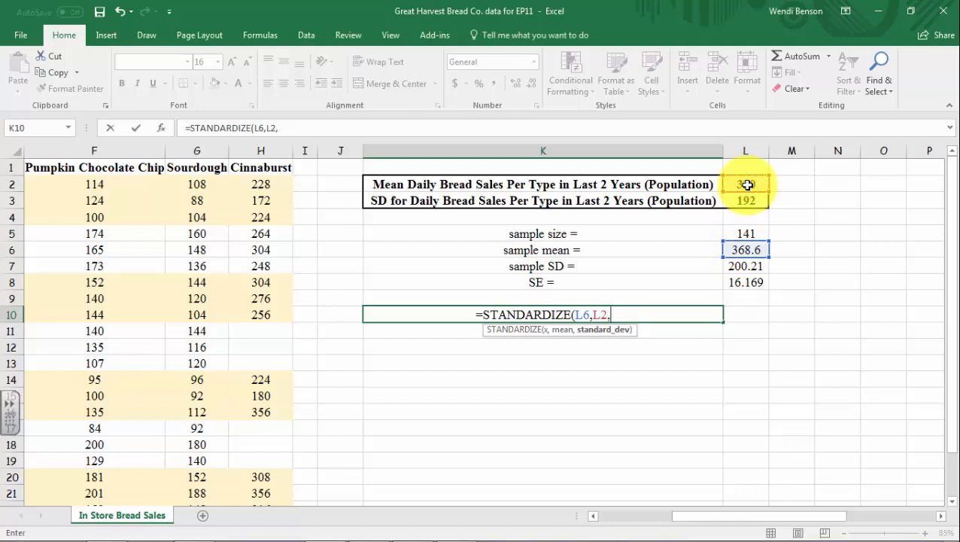
left_click(735, 282)
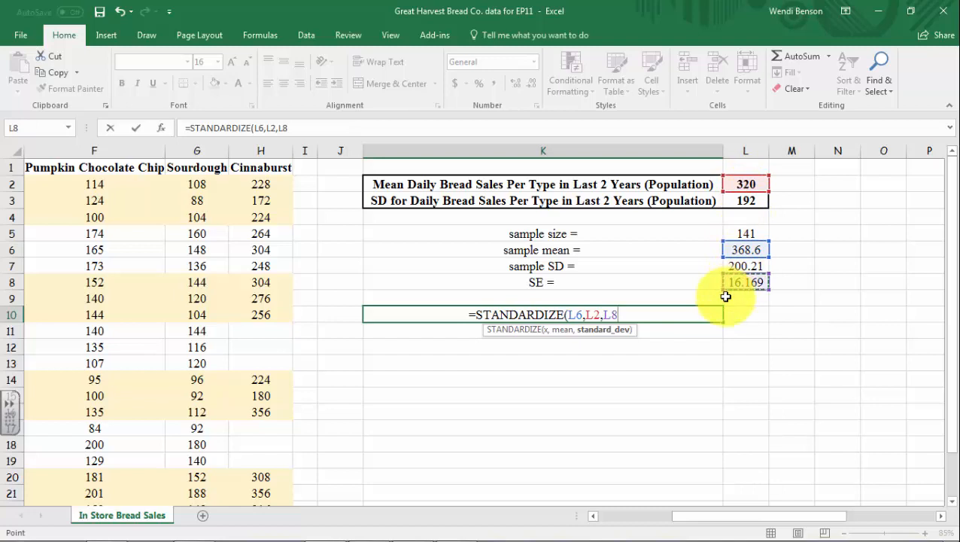
key("Return")
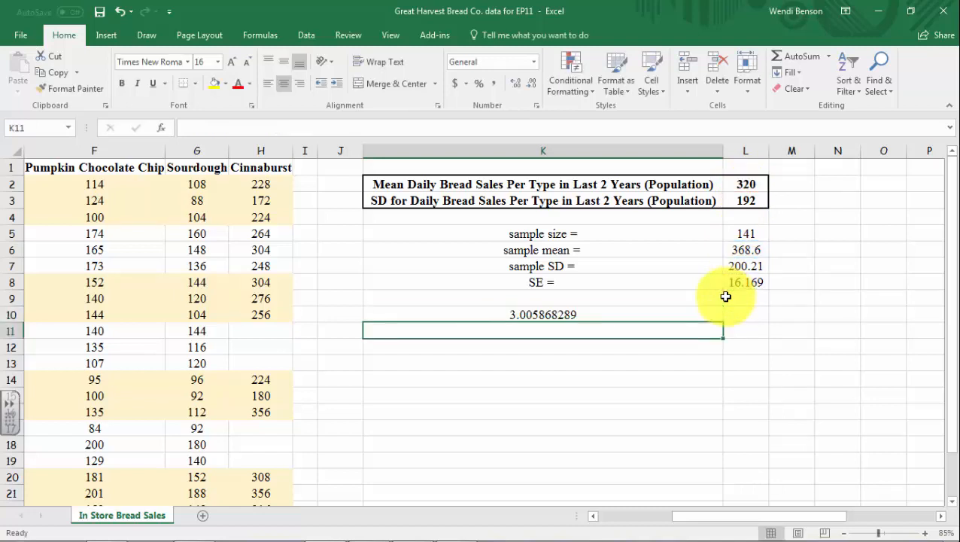
Move the z-score formula from K10 to L10 and enter the label "z =" in K10
left_click(631, 313)
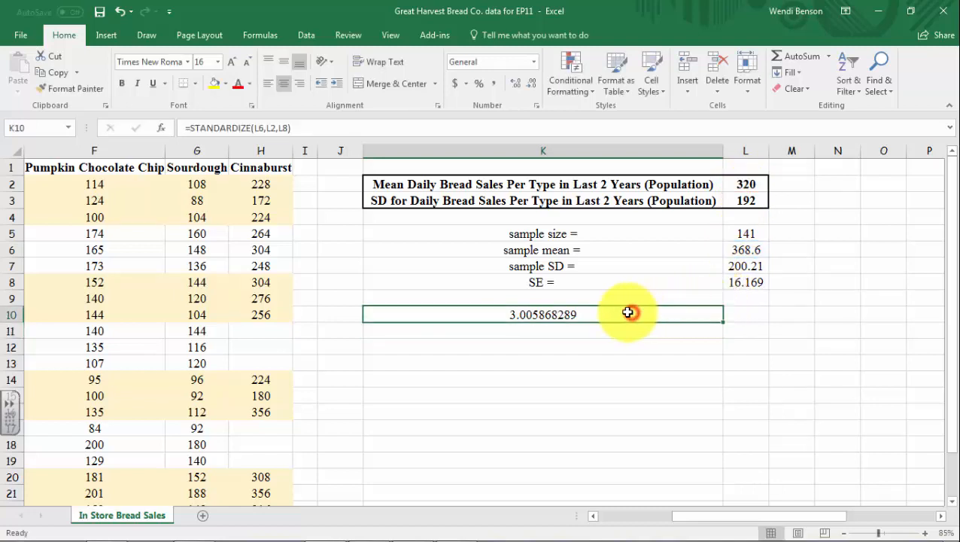
left_click_drag(626, 307, 730, 316)
left_click(636, 313)
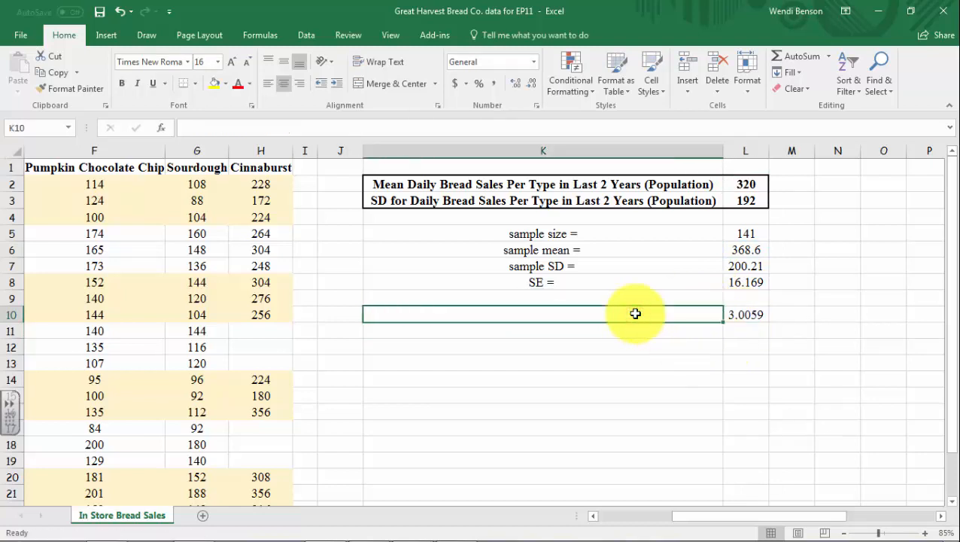
type("z =")
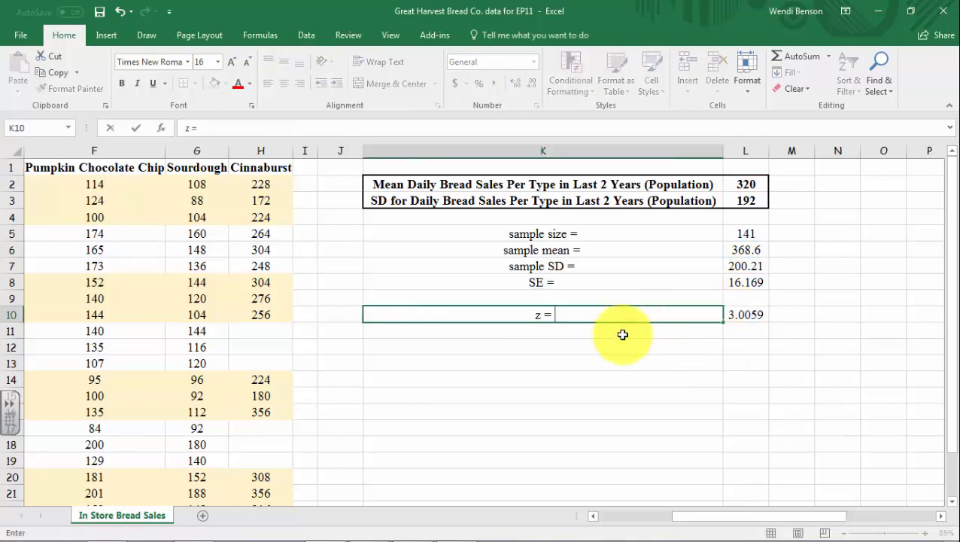
left_click(622, 334)
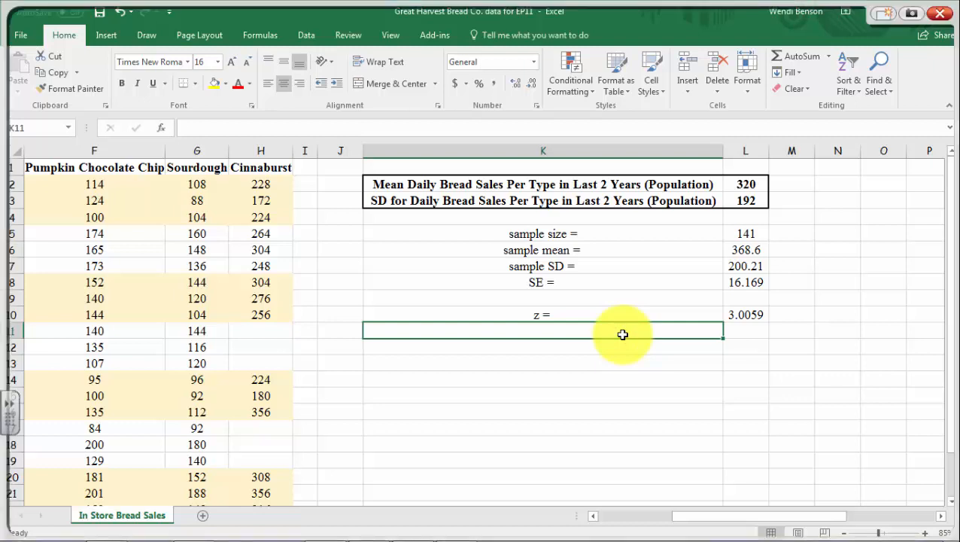
Handwrite the formula z = (x̄ − μ)/σx̄ as a screen annotation beside the results and dismiss the annotation
mouse_move(786, 278)
left_mouse_down()
mouse_move(795, 277)
mouse_move(787, 295)
mouse_move(799, 296)
mouse_move(845, 269)
mouse_move(828, 292)
mouse_move(857, 284)
mouse_move(862, 292)
mouse_move(872, 276)
mouse_move(879, 285)
left_mouse_up()
mouse_move(826, 301)
left_mouse_down()
mouse_move(879, 300)
mouse_move(833, 319)
mouse_move(852, 311)
mouse_move(861, 331)
mouse_move(846, 331)
mouse_move(848, 315)
left_mouse_up()
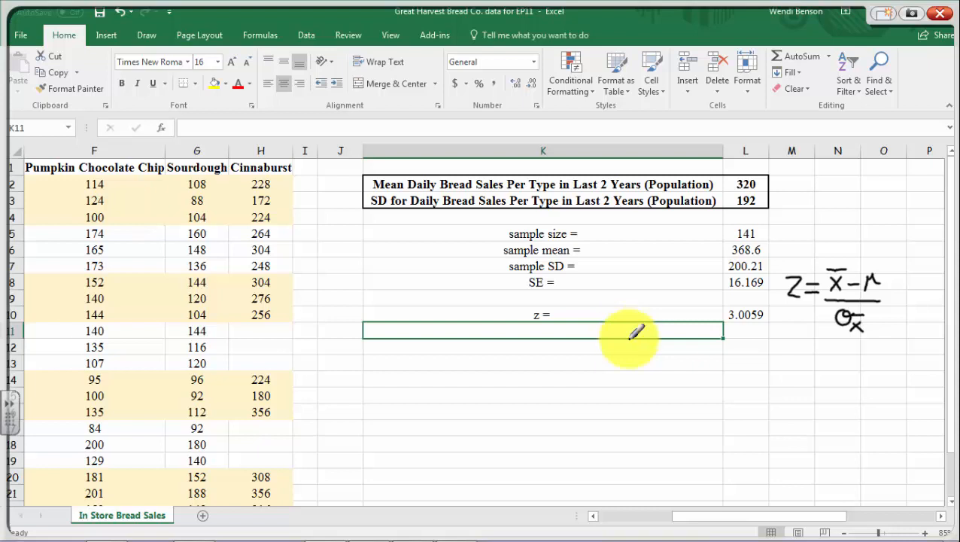
left_click(941, 15)
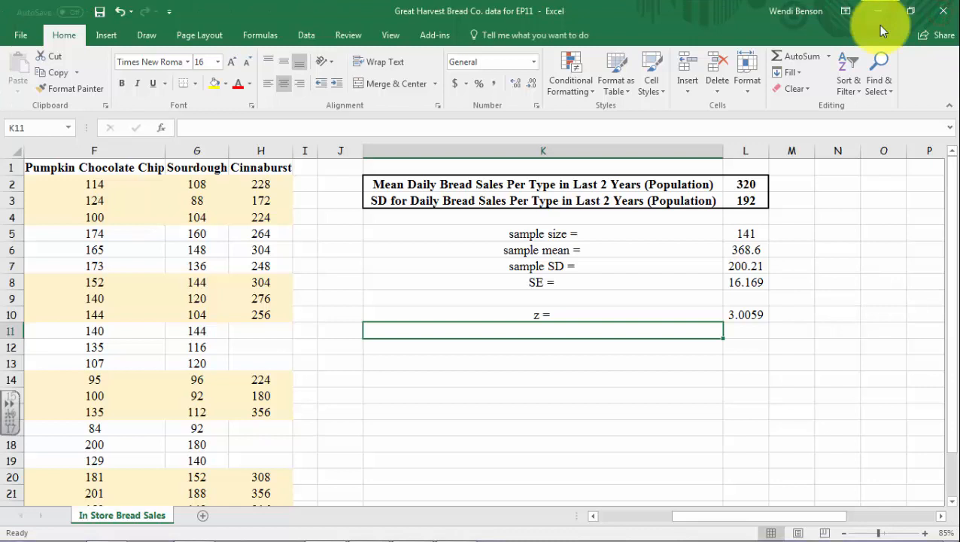
Label cell K11 "z =" and compute the z-score manually in L11 with =(L6-L2)/L8
type("z =")
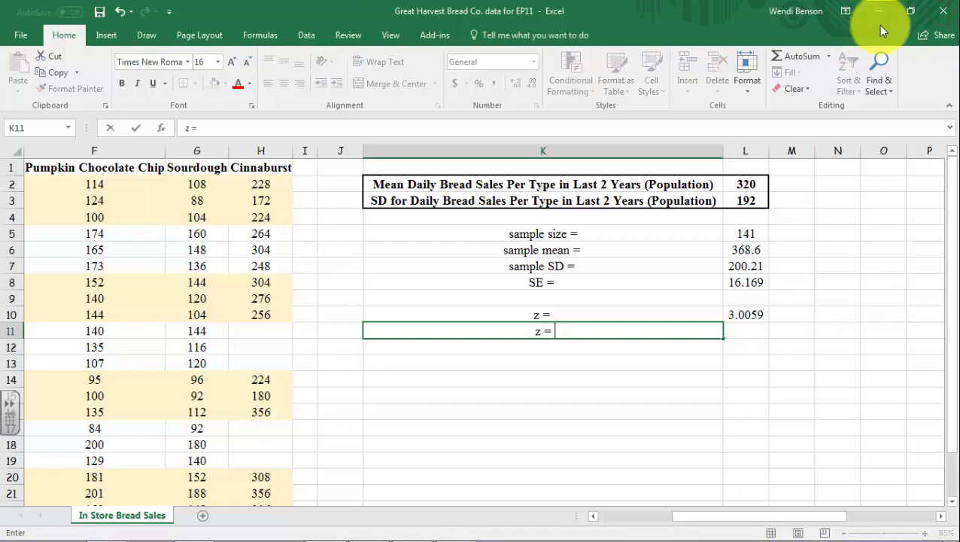
left_click(757, 329)
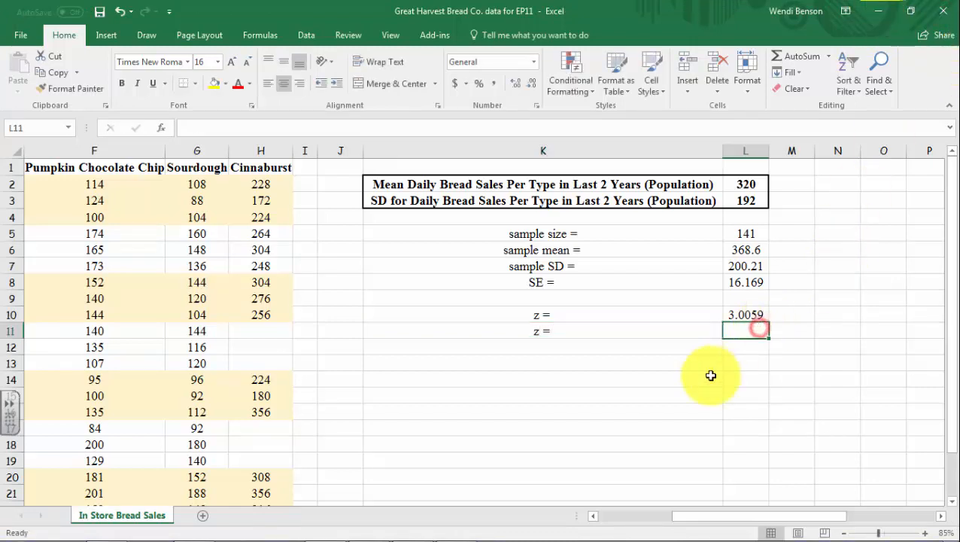
type("=(")
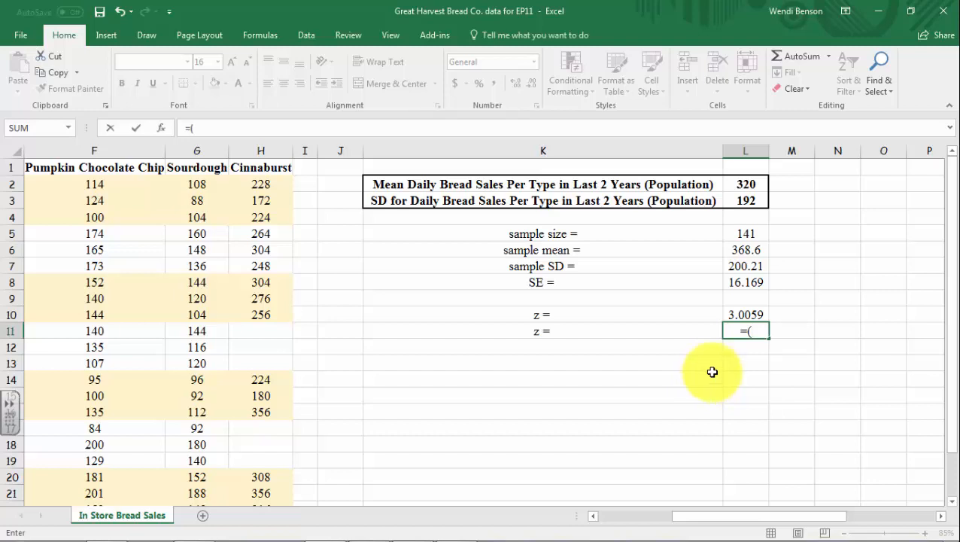
left_click(738, 255)
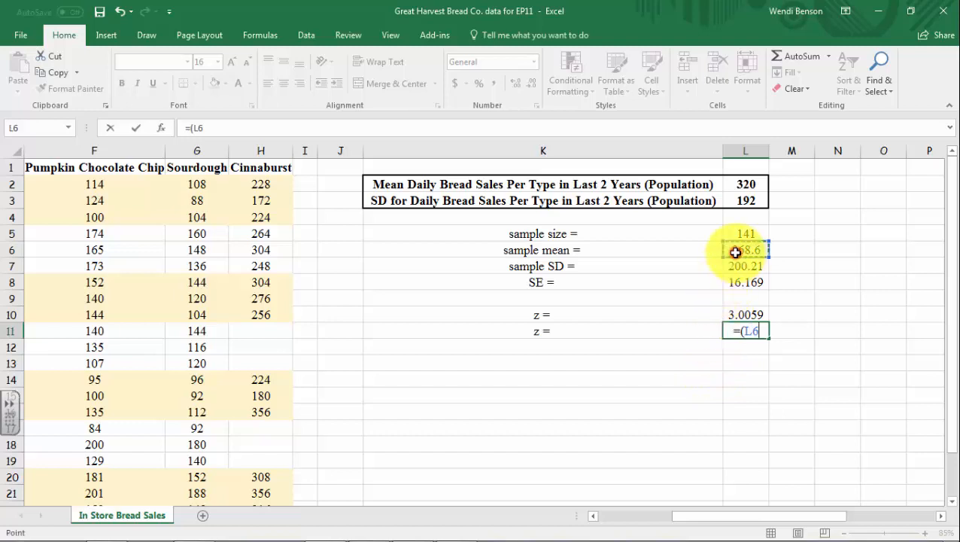
type("-")
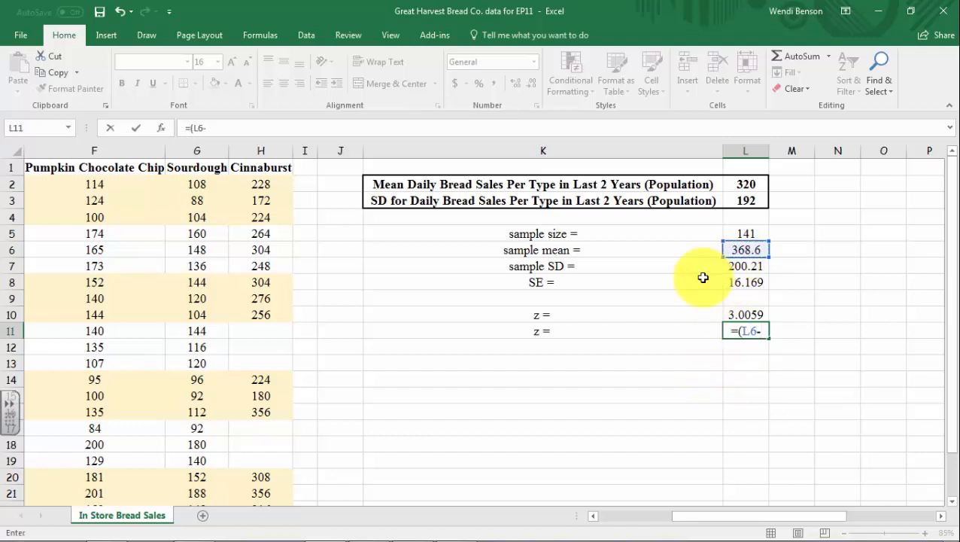
left_click(745, 186)
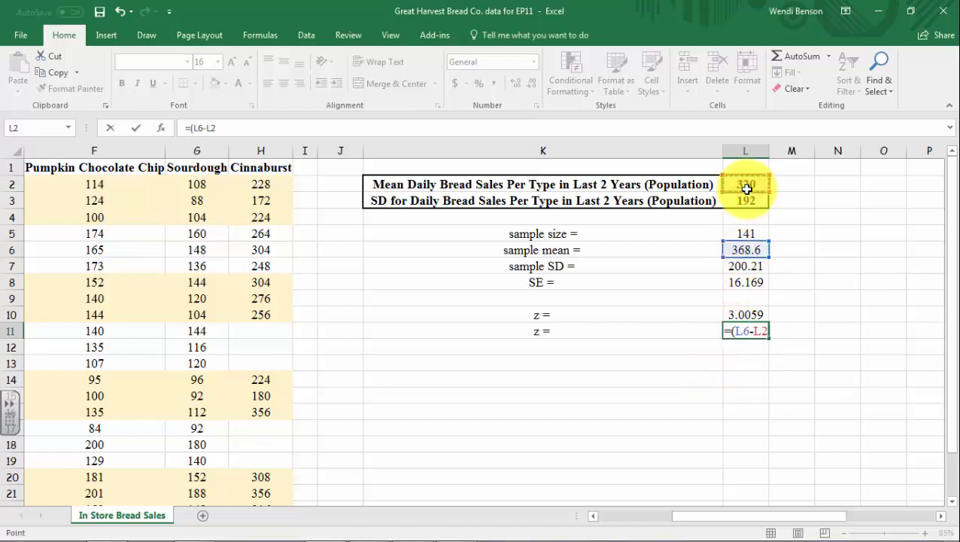
type(")")
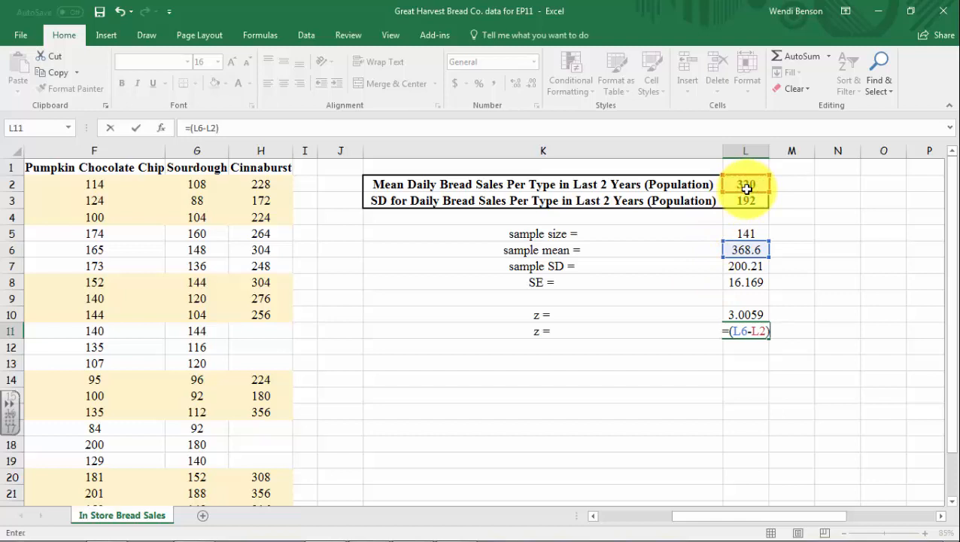
type("/")
left_click(748, 282)
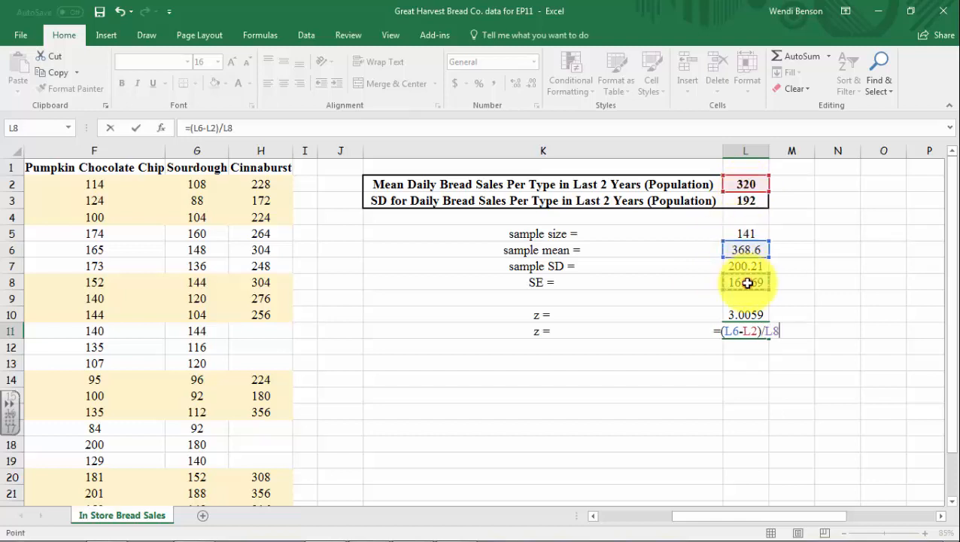
key("Return")
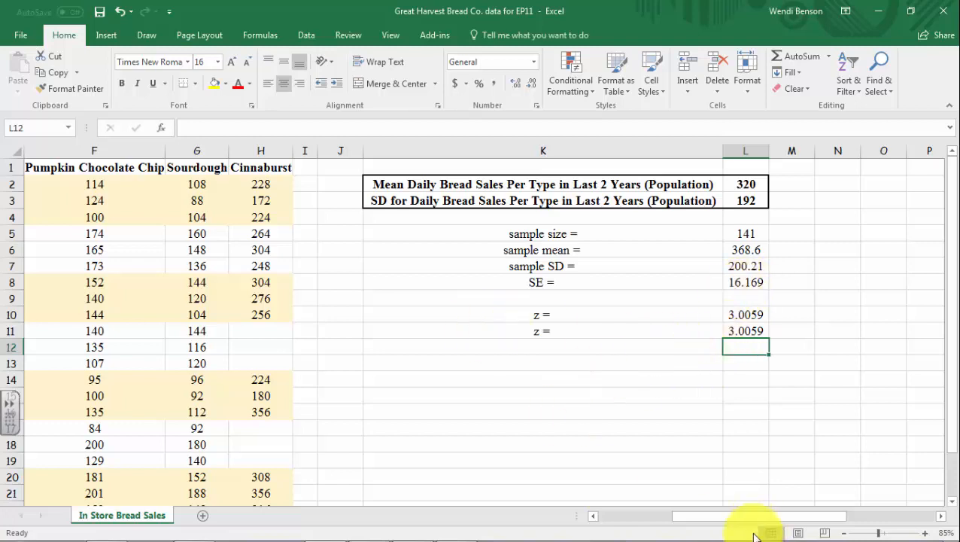
Review the daily sales and mean goals per bread type, and enter the label "sample mean =" in cell A26
left_click_drag(690, 518, 566, 518)
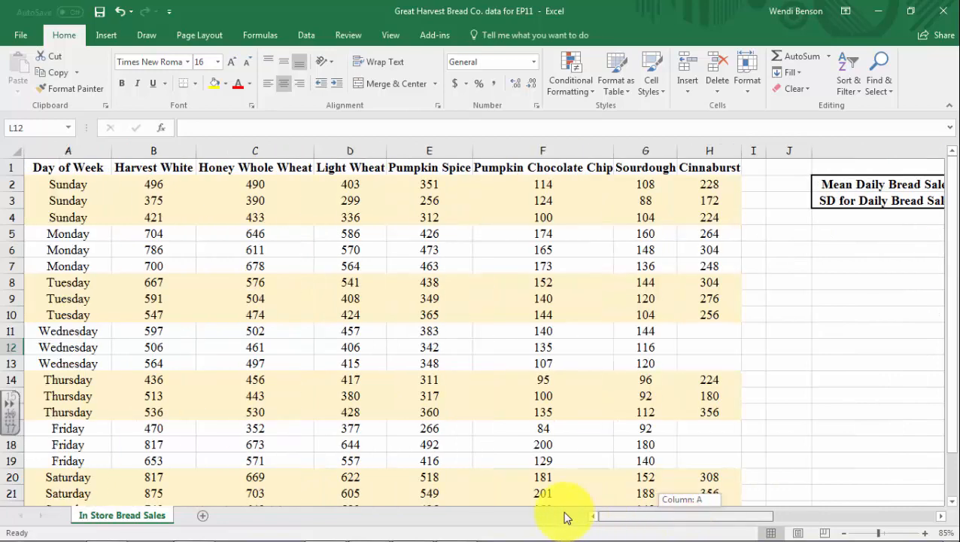
scroll(407, 348, "down", 2)
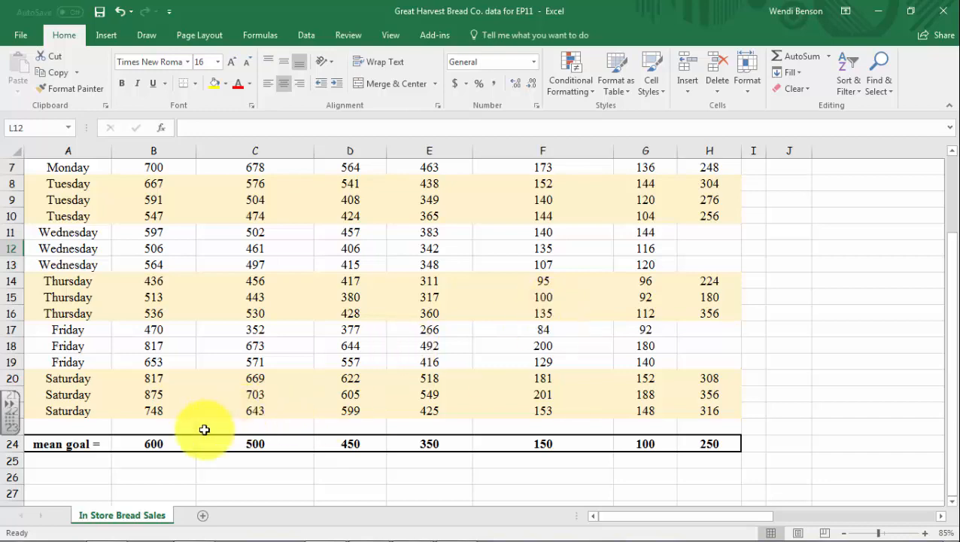
scroll(179, 413, "up", 2)
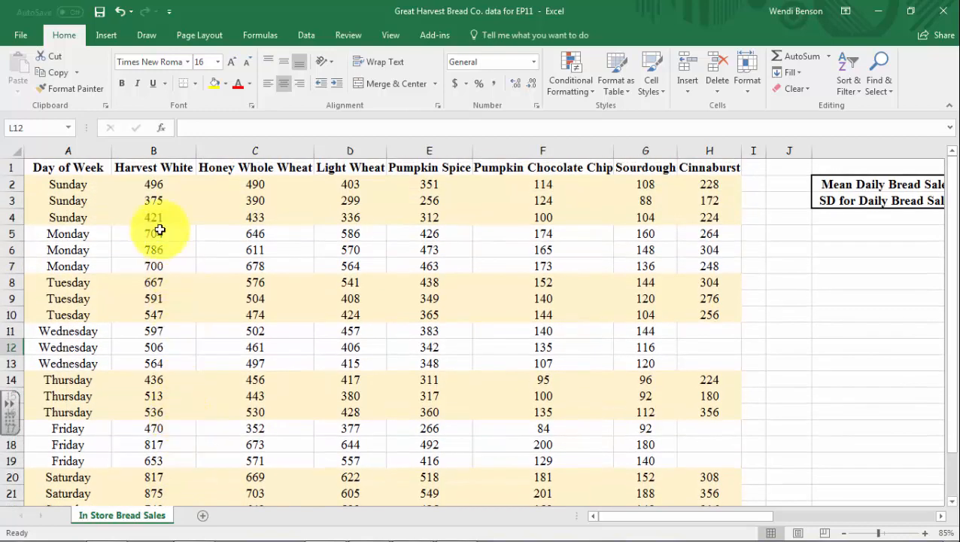
scroll(344, 270, "down", 3)
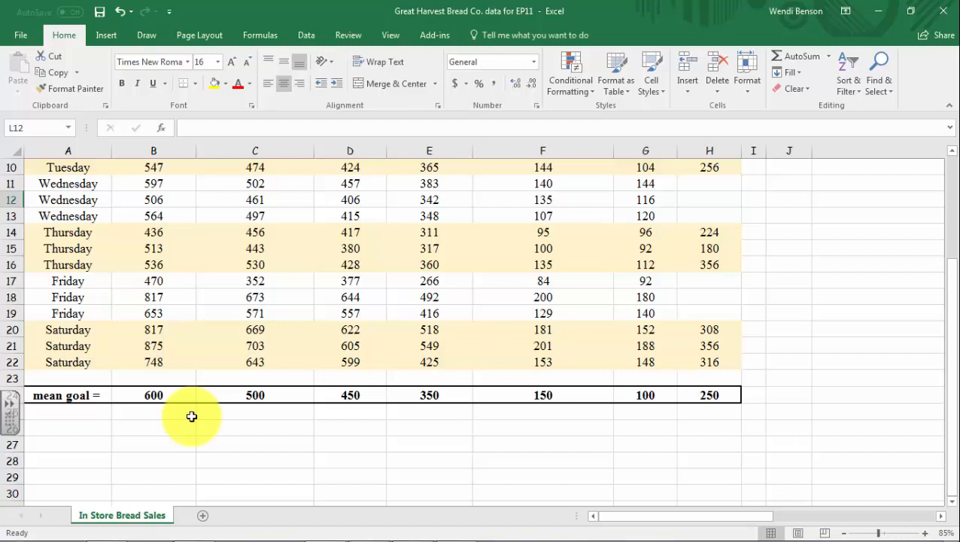
scroll(226, 418, "up", 1)
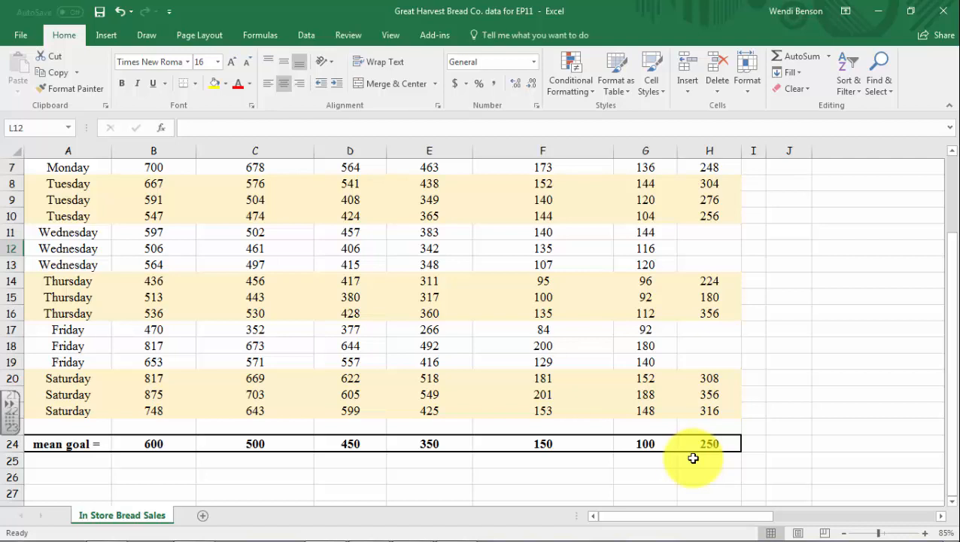
scroll(693, 458, "down", 2)
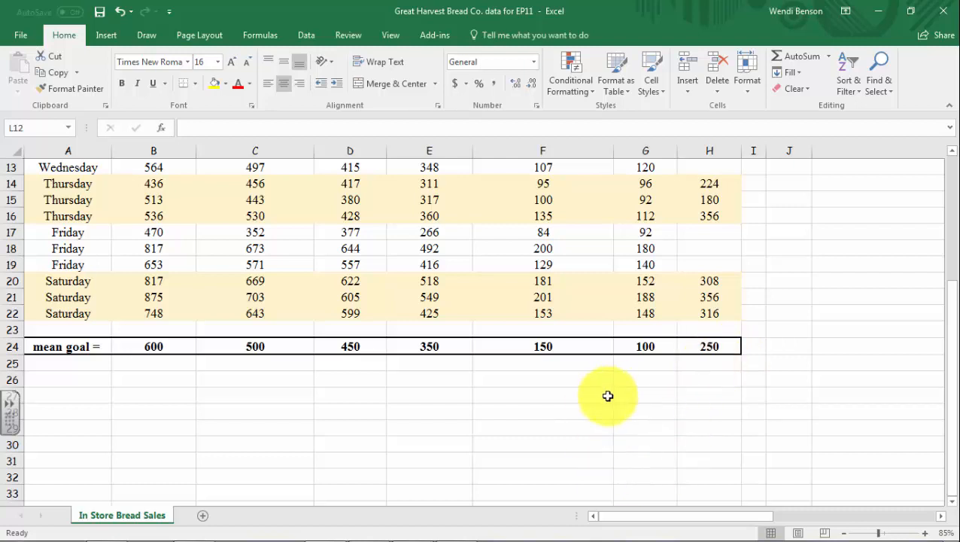
left_click(64, 375)
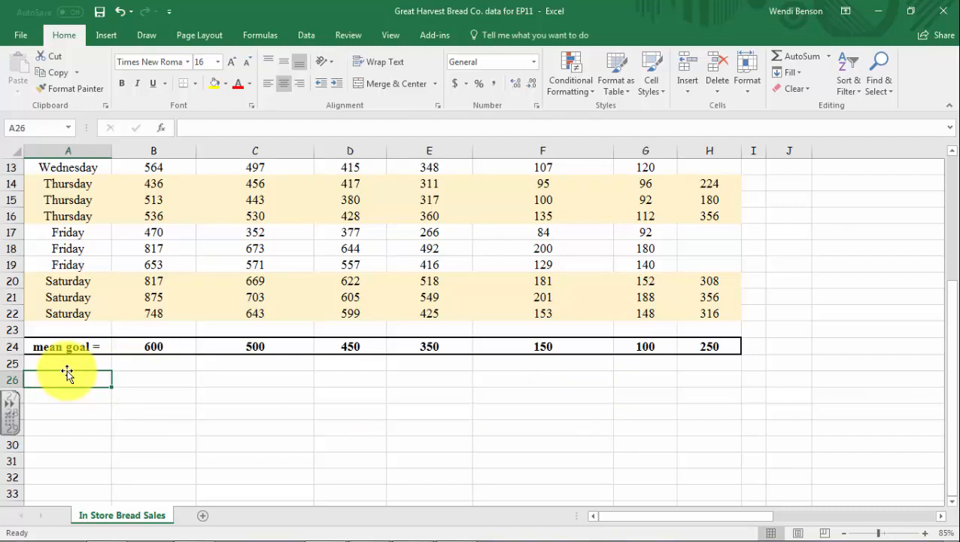
type("sample mean =")
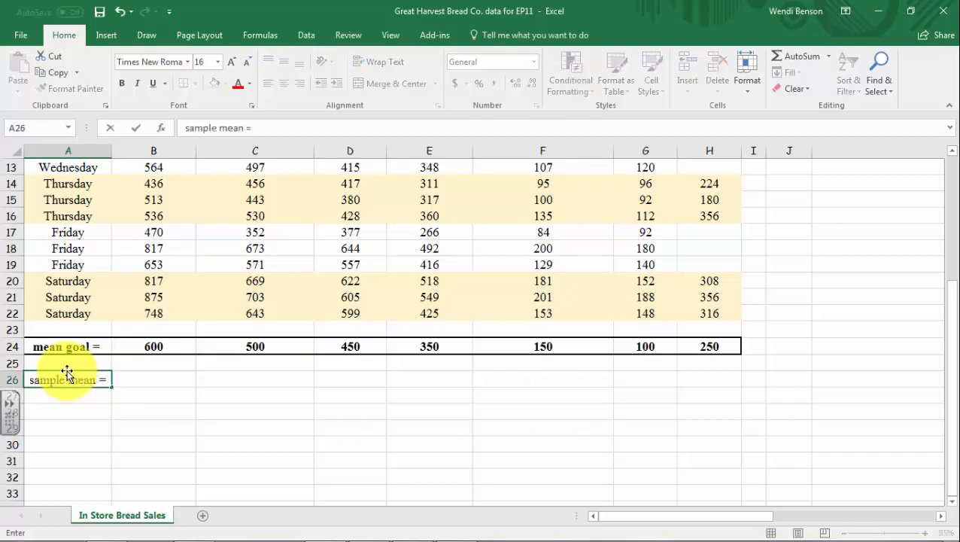
Calculate the Harvest White sample mean in cell B26 with =AVERAGE(B2:B22)
left_click(141, 384)
type("=")
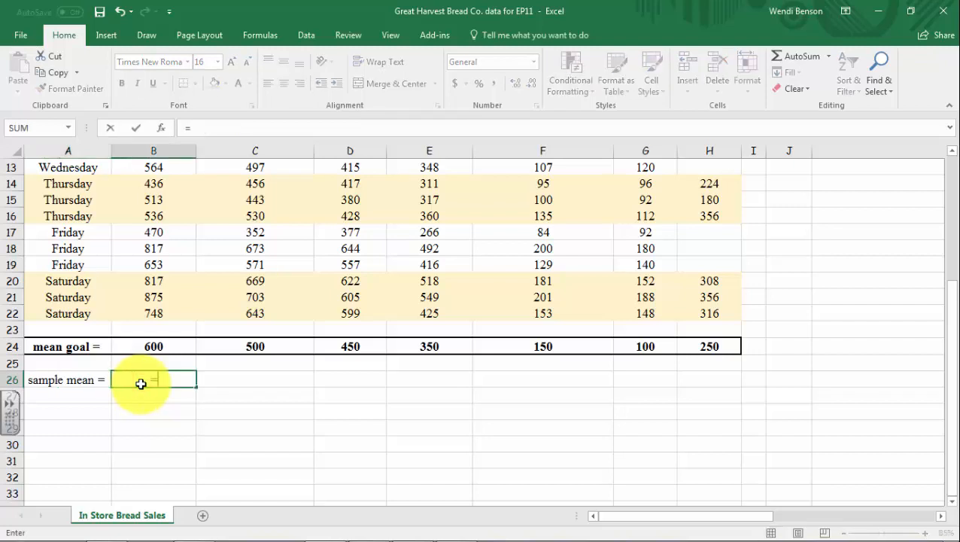
type("av")
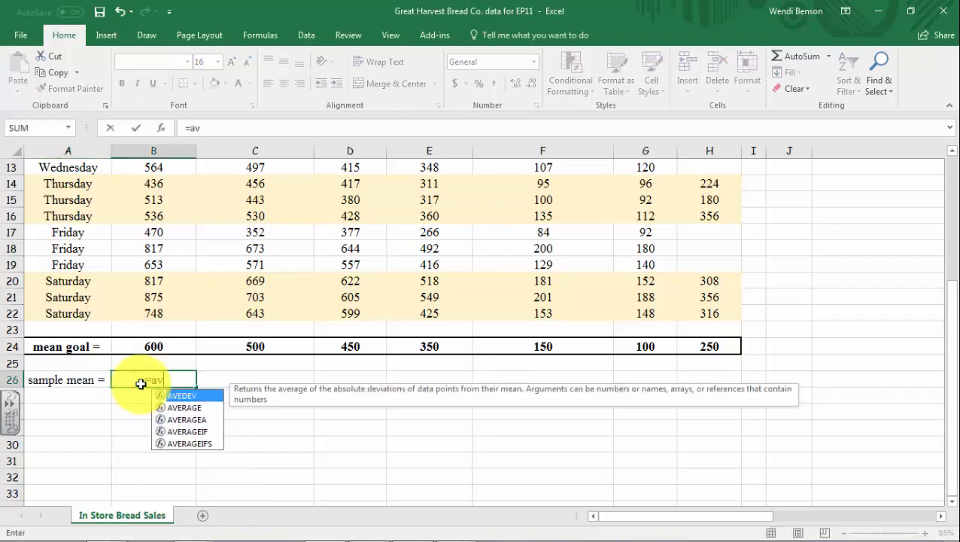
double_click(183, 408)
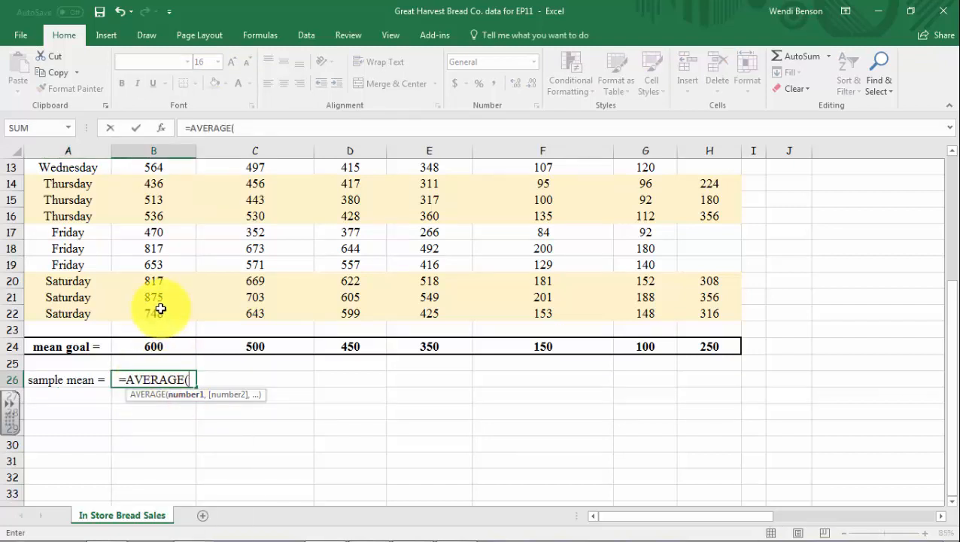
left_click_drag(161, 311, 161, 135)
left_click(155, 186)
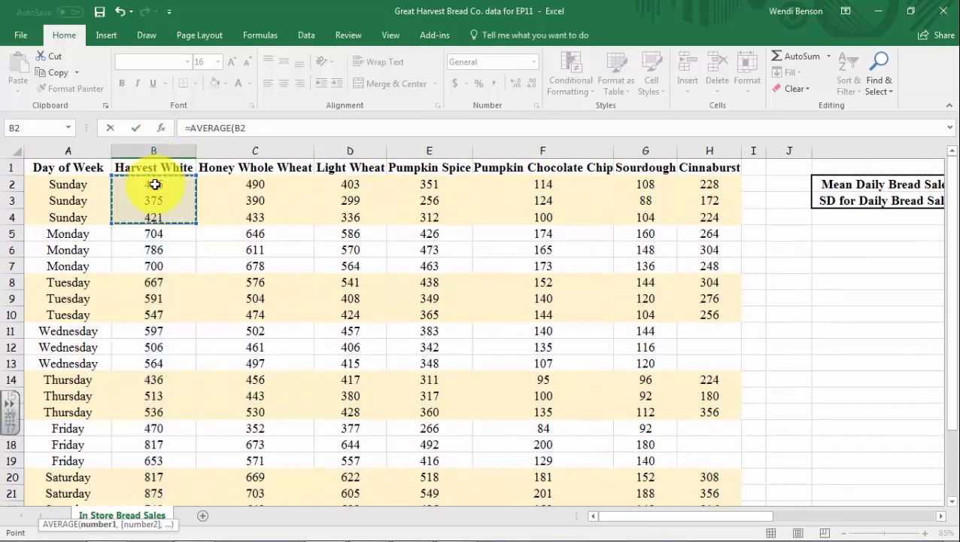
scroll(168, 242, "down", 3)
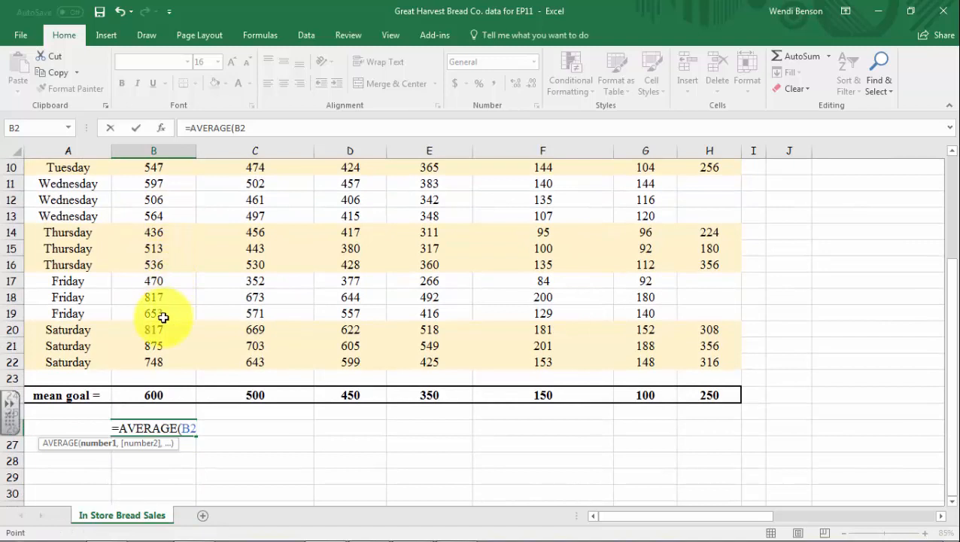
left_click(158, 362, "shift")
key("Return")
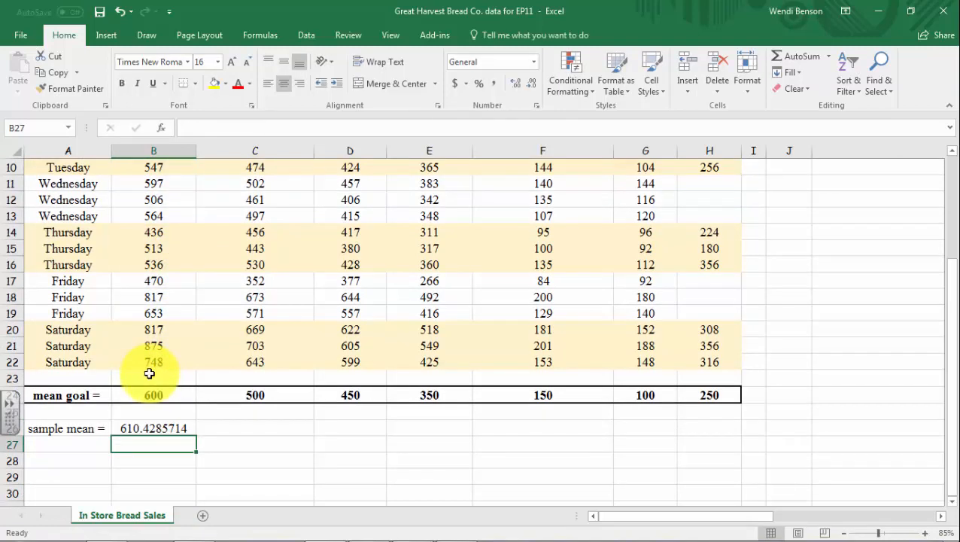
left_click(178, 428)
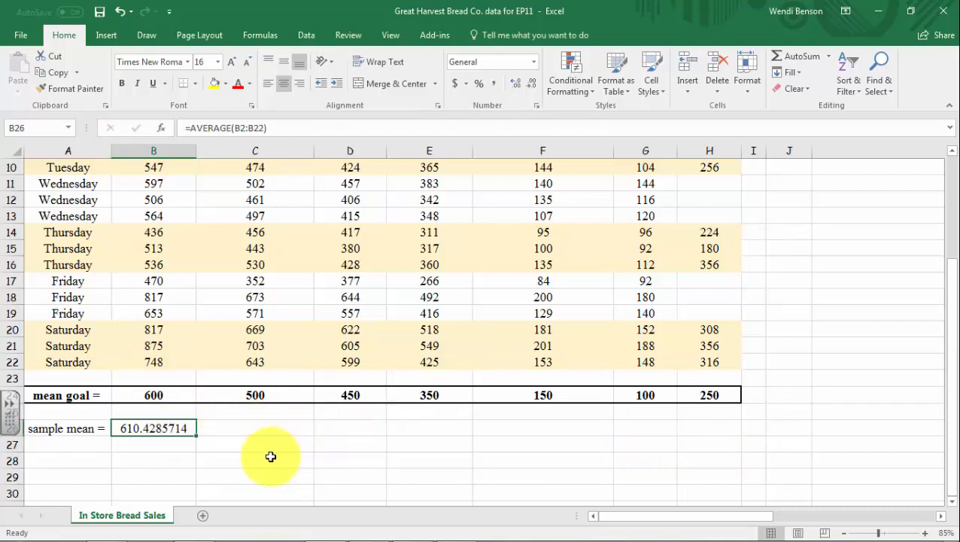
Freeze the top row so the bread type headings stay visible while scrolling
scroll(249, 418, "up", 3)
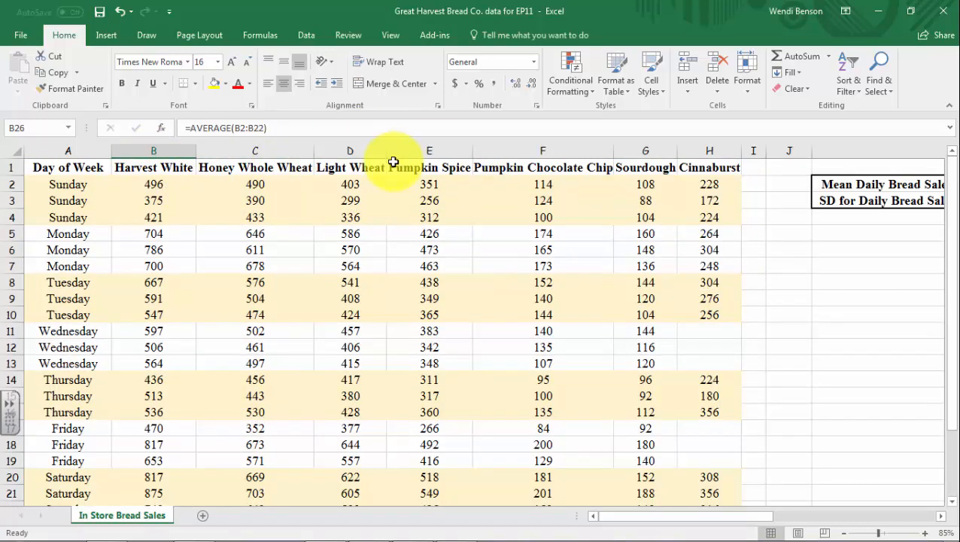
left_click(391, 35)
left_click(459, 79)
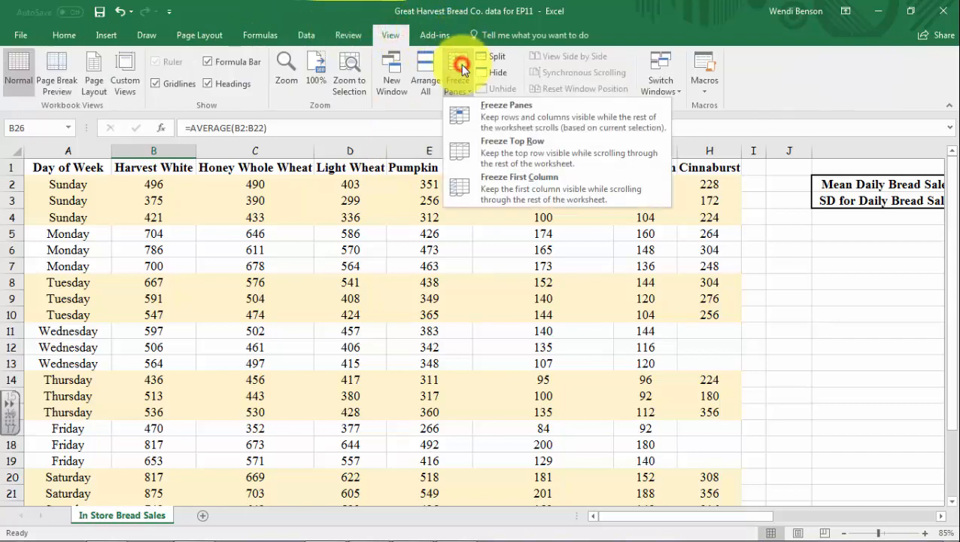
left_click(513, 143)
scroll(332, 250, "down", 5)
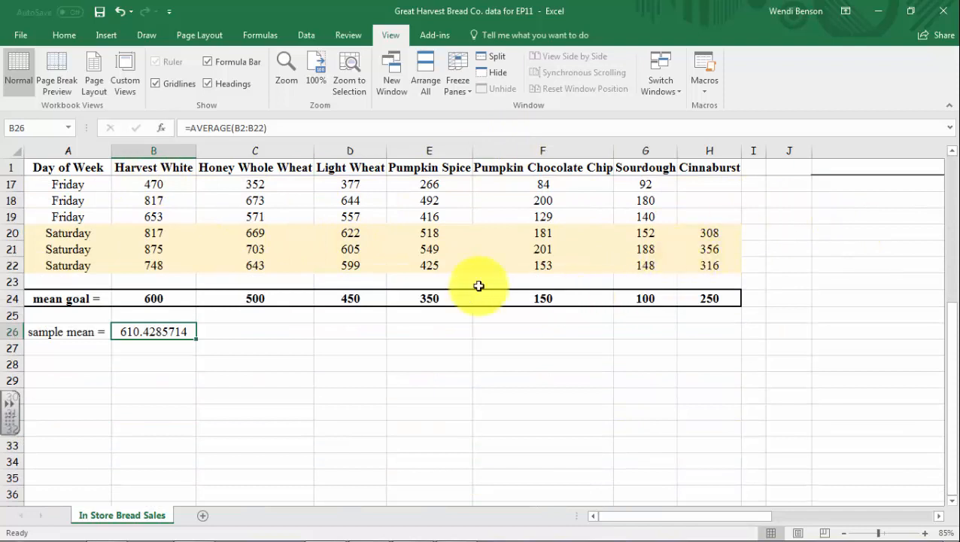
Try extending the AVERAGE formula from B26 across to H26, and undo the fill after checking the copy in C26
left_click(176, 361)
left_click_drag(179, 334, 718, 326)
left_click(182, 343)
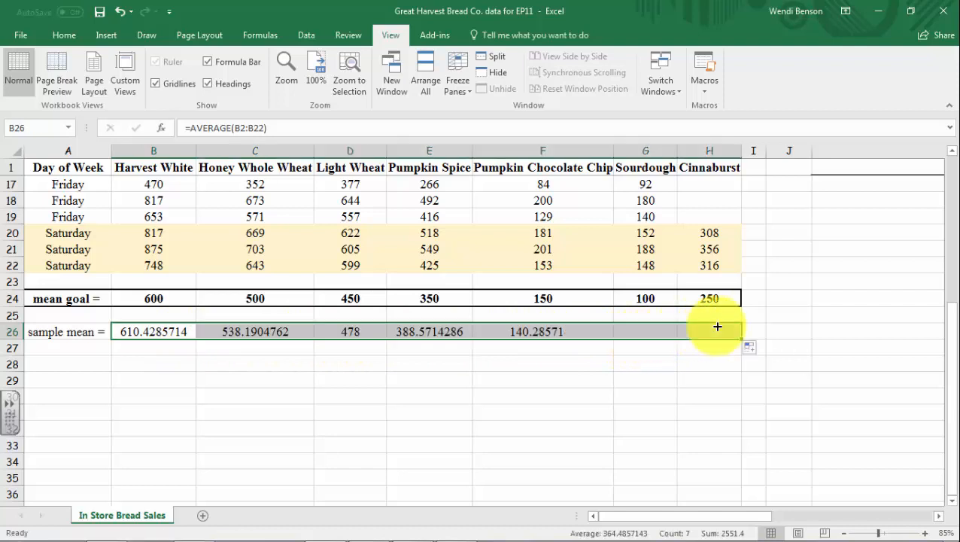
left_click(231, 330)
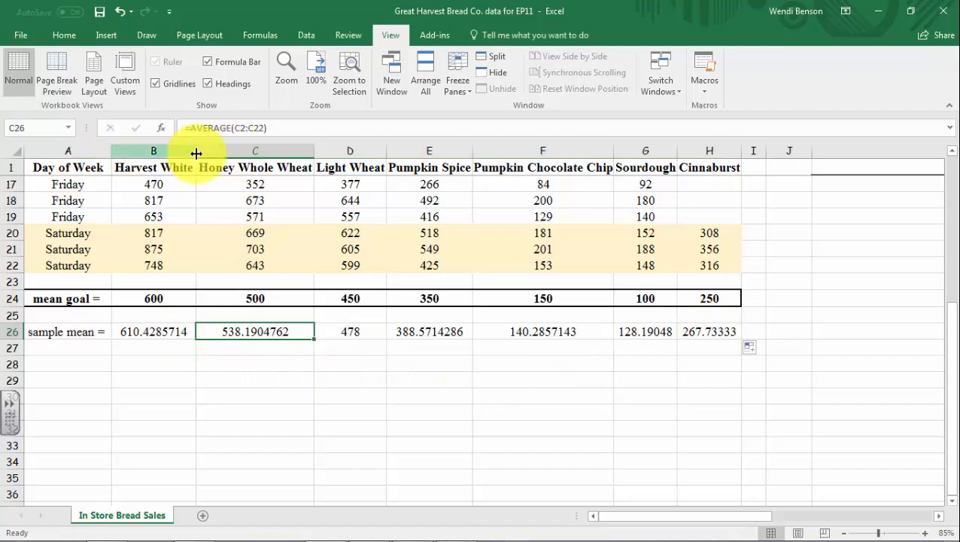
scroll(242, 218, "up", 5)
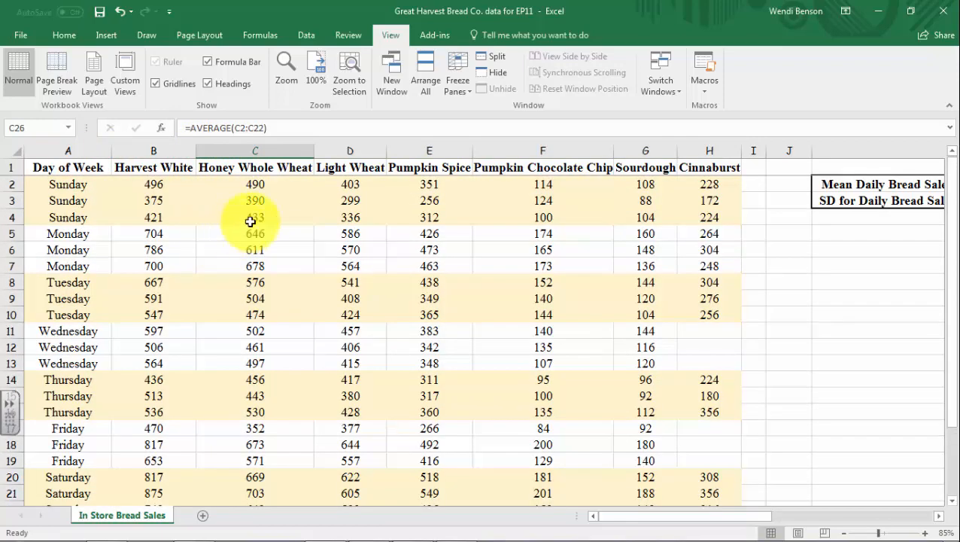
scroll(257, 198, "down", 4)
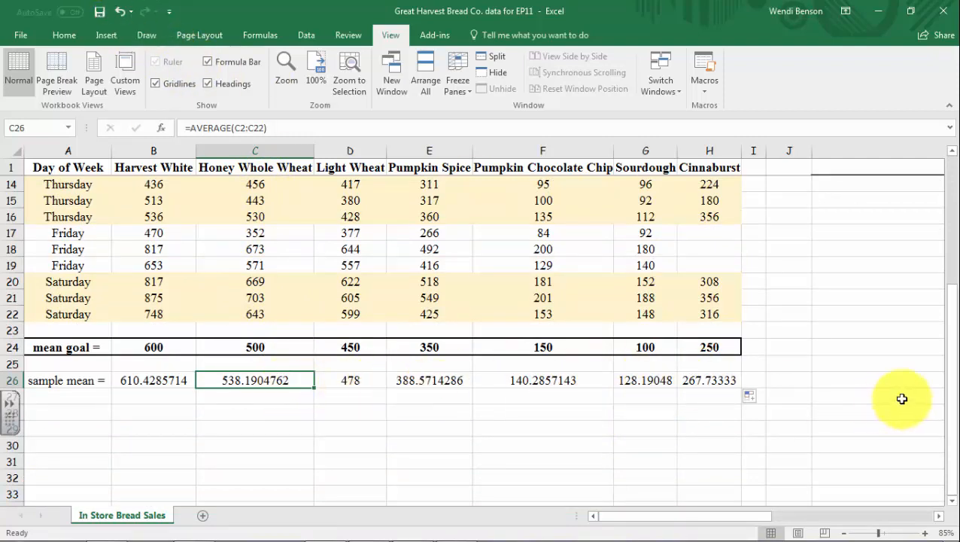
left_click(120, 9)
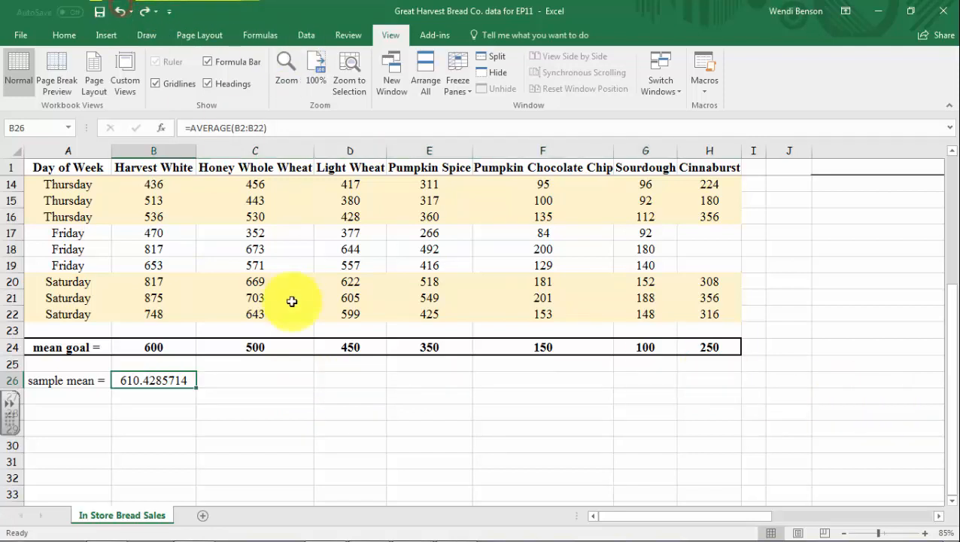
Copy the sample mean formula from B26 across the range B26:H26 using the Fill Right command
left_click_drag(194, 387, 703, 381)
left_click(50, 36)
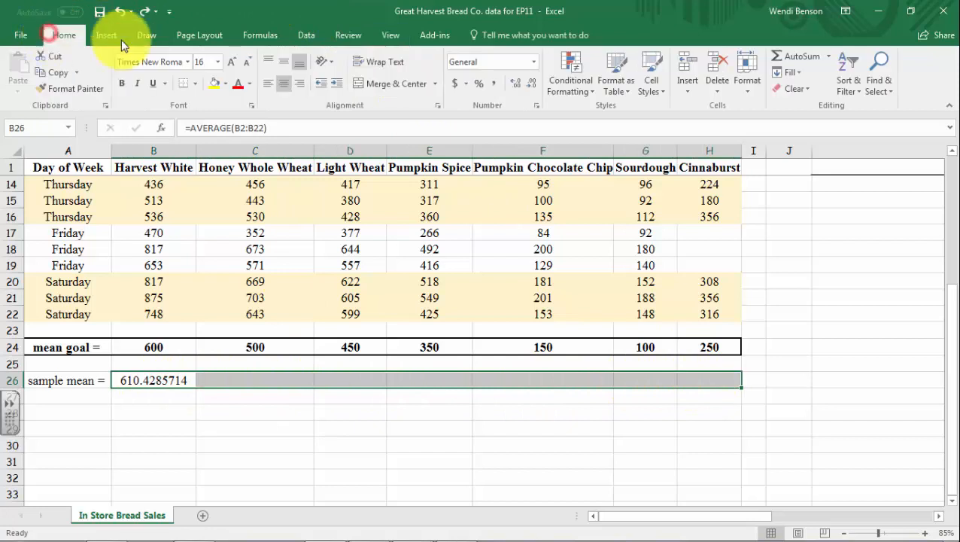
left_click(788, 73)
left_click(800, 108)
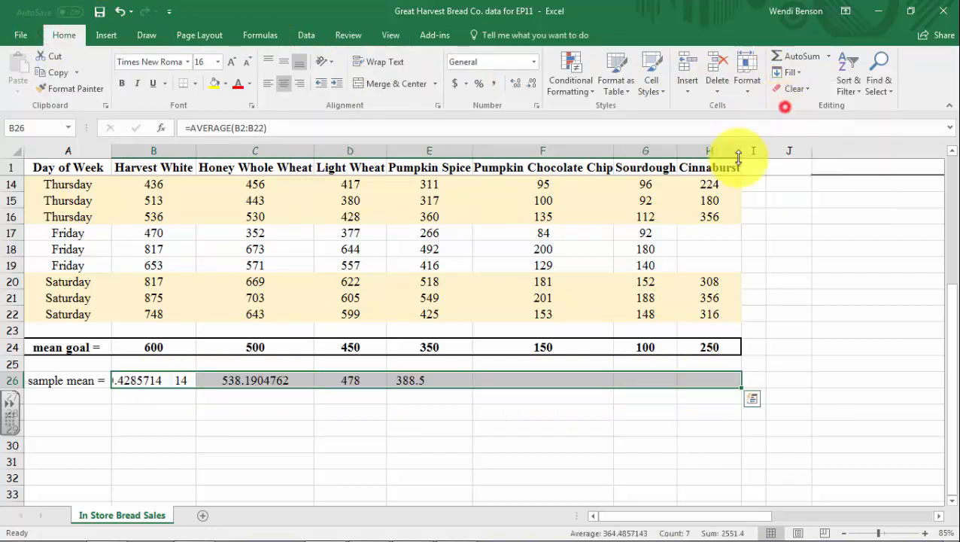
Label cell A27 as "sample SD =" below the sample mean label
scroll(544, 452, "down", 1)
left_click(69, 385)
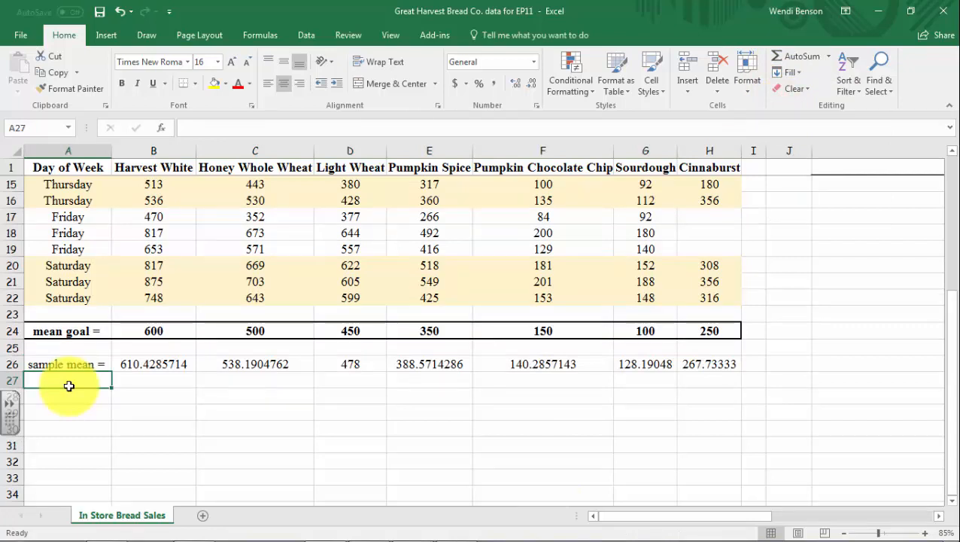
type("sa")
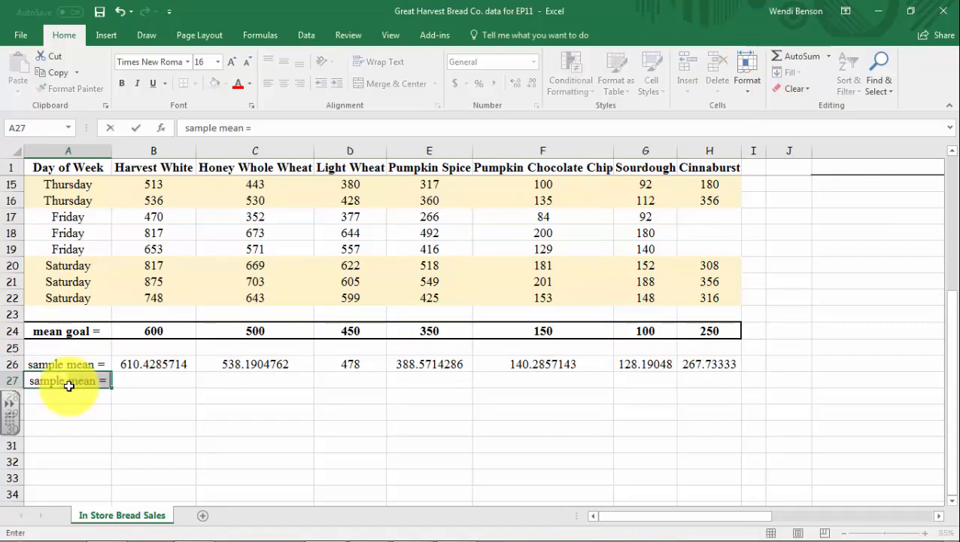
type("mple SD =")
key("Right")
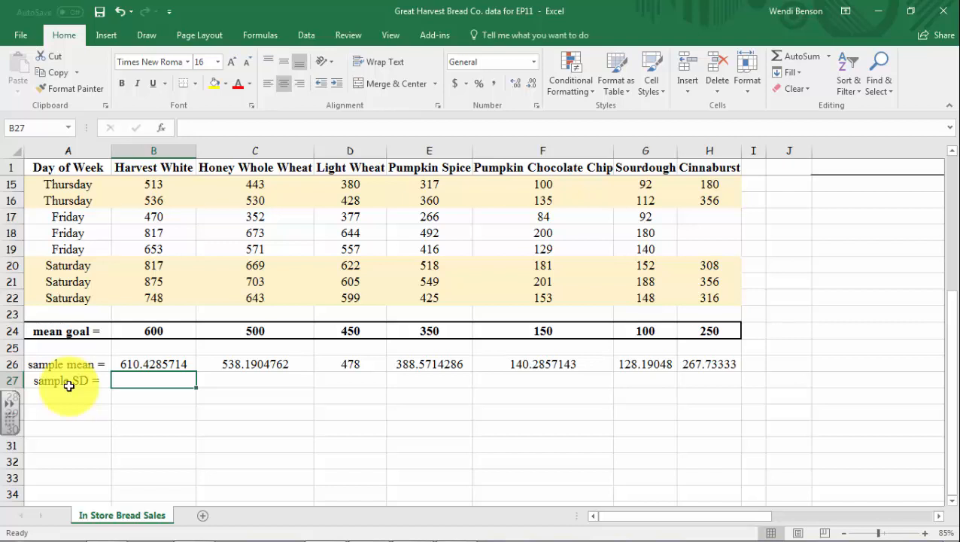
Calculate the Harvest White sample standard deviation in cell B27 with =STDEV.S(B2:B22)
type("=std")
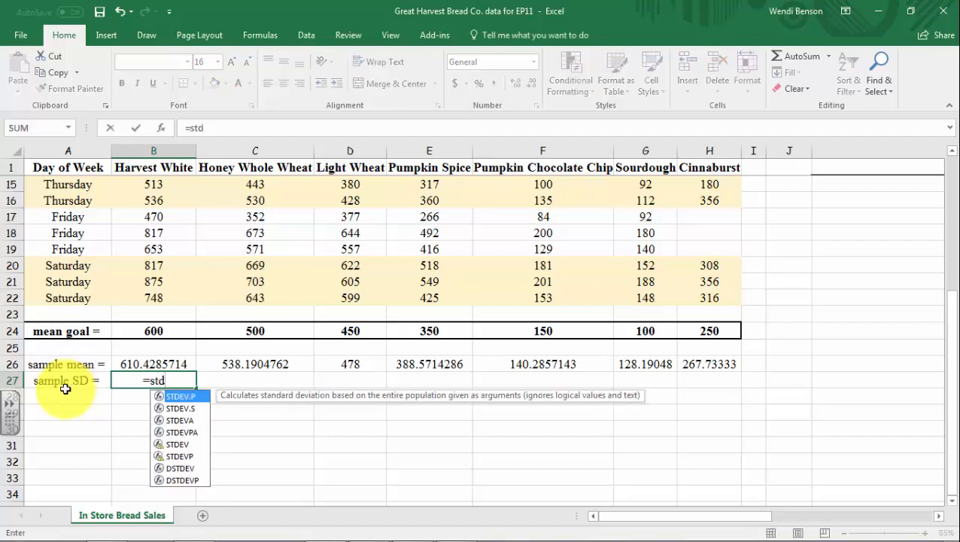
double_click(174, 410)
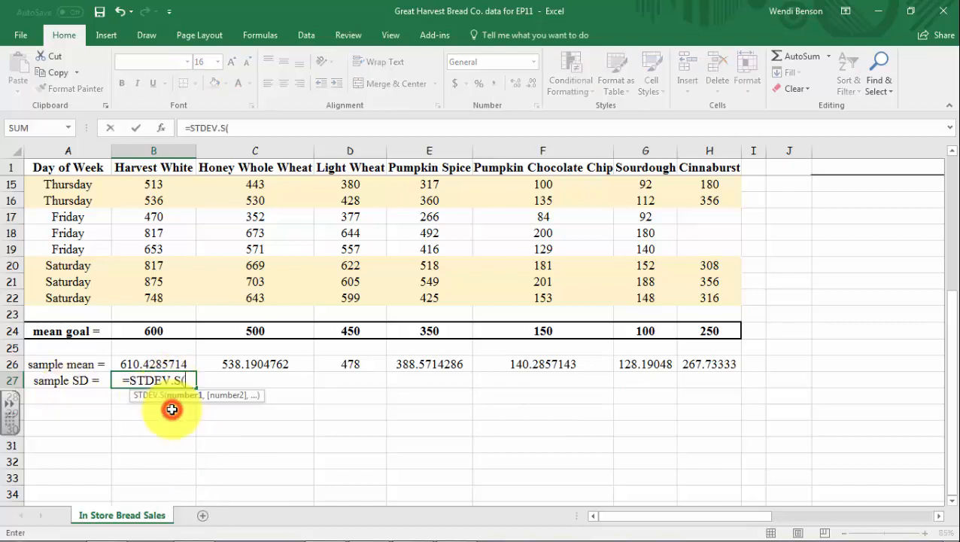
scroll(132, 325, "up", 4)
scroll(133, 324, "up", 1)
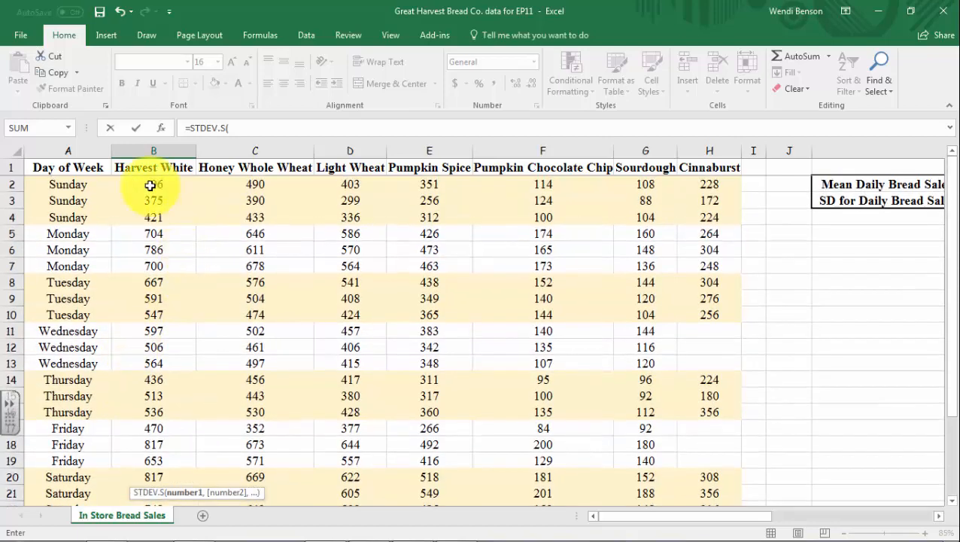
left_click_drag(150, 185, 156, 457)
scroll(171, 440, "down", 3)
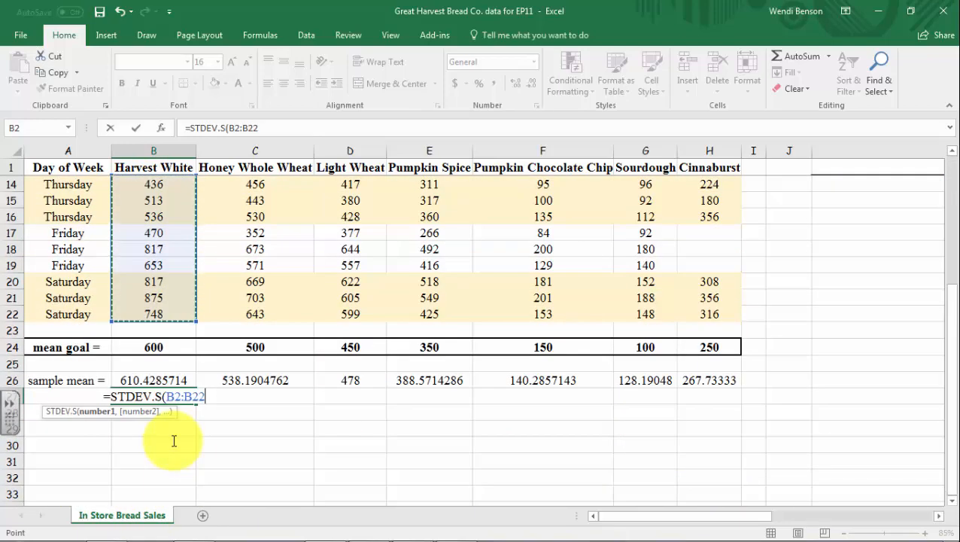
key("Return")
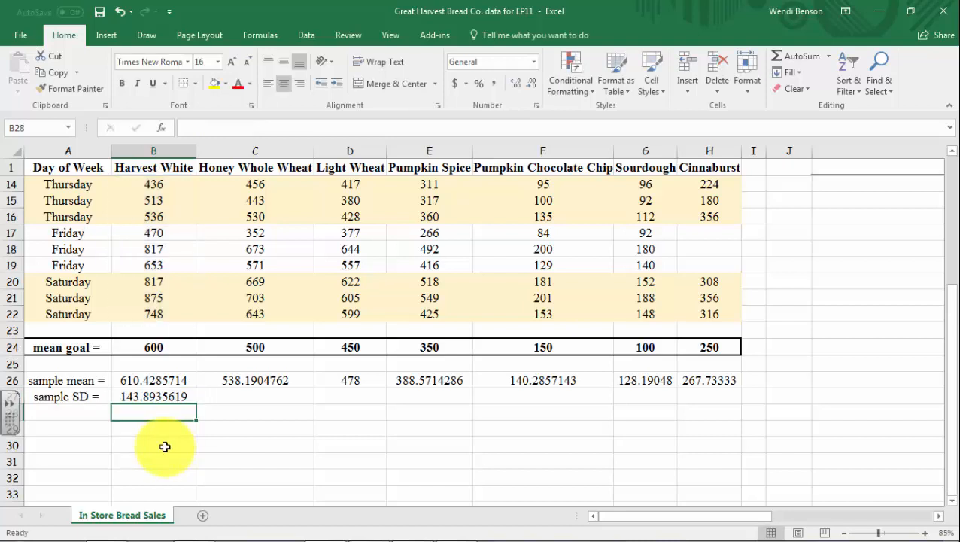
Extend the sample standard deviation formula from B27 across to H27 for all bread types
left_click(153, 396)
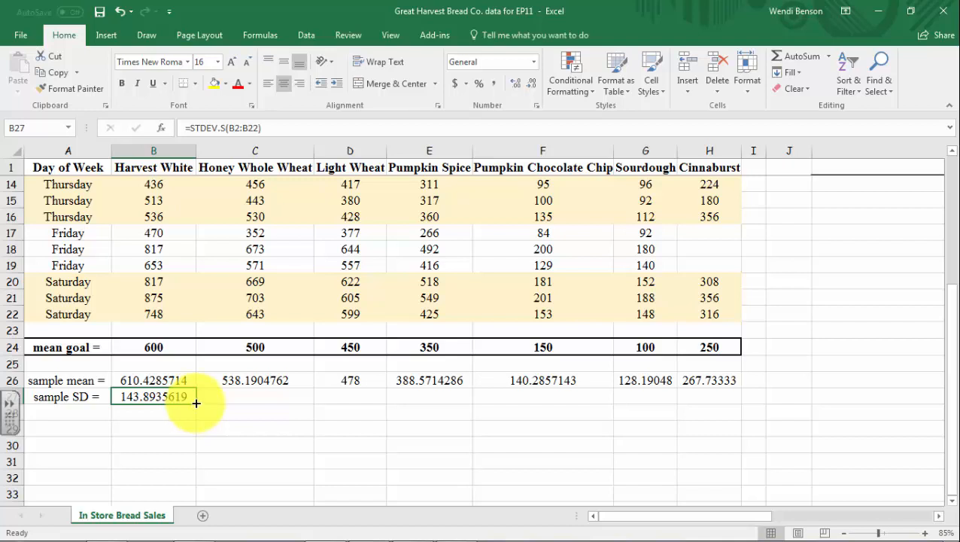
left_click_drag(195, 402, 716, 410)
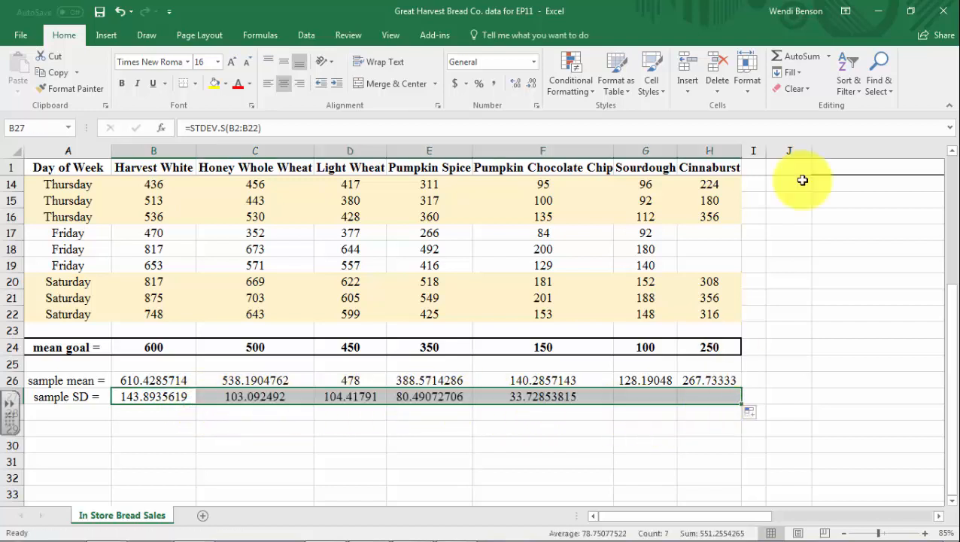
left_click(794, 83)
left_click(627, 449)
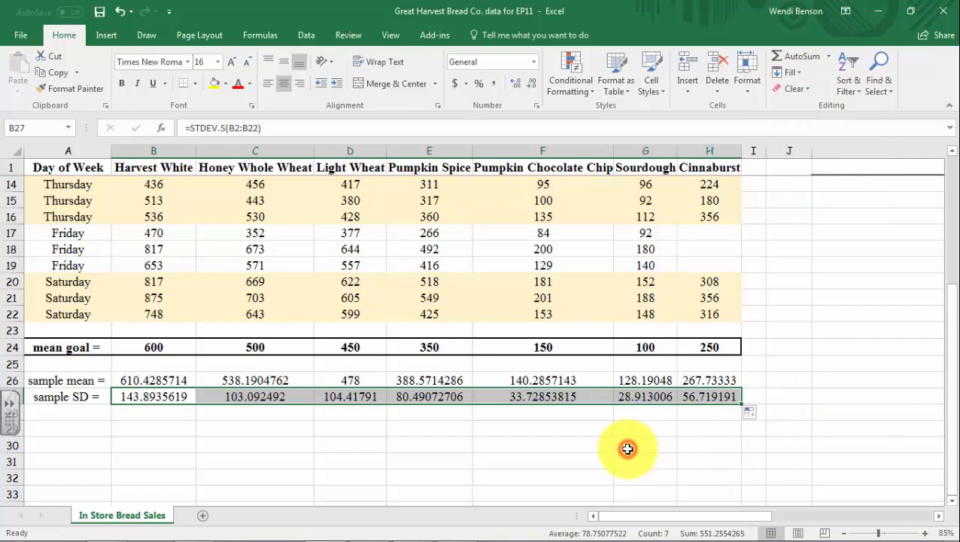
Label cell A28 as "n =" and count the Harvest White observations in B28 with =COUNTA(B2:B22)
left_click(54, 415)
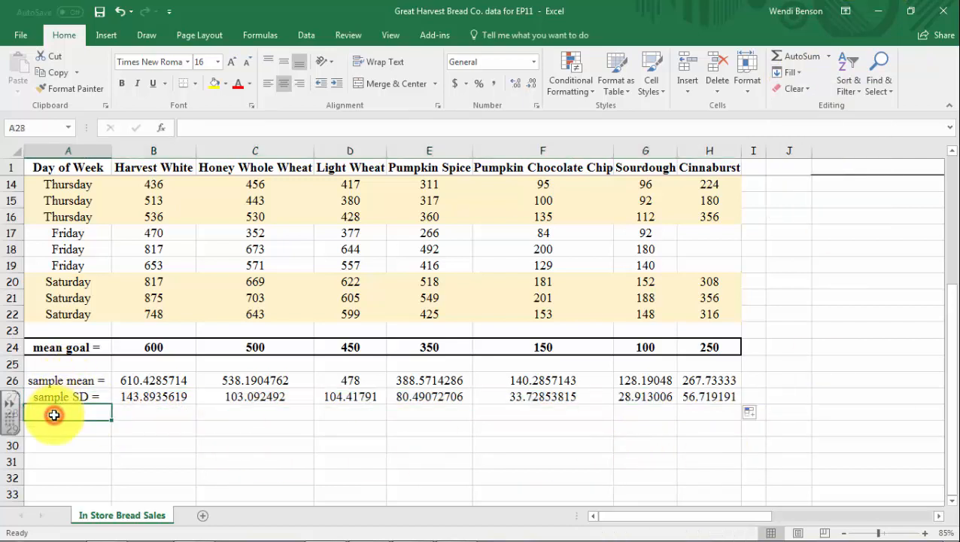
type("n =")
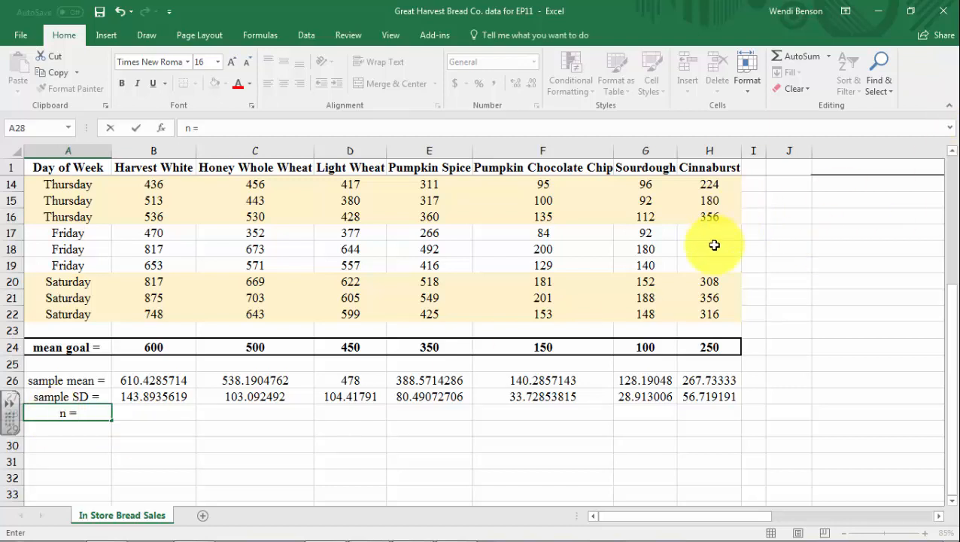
left_click(124, 411)
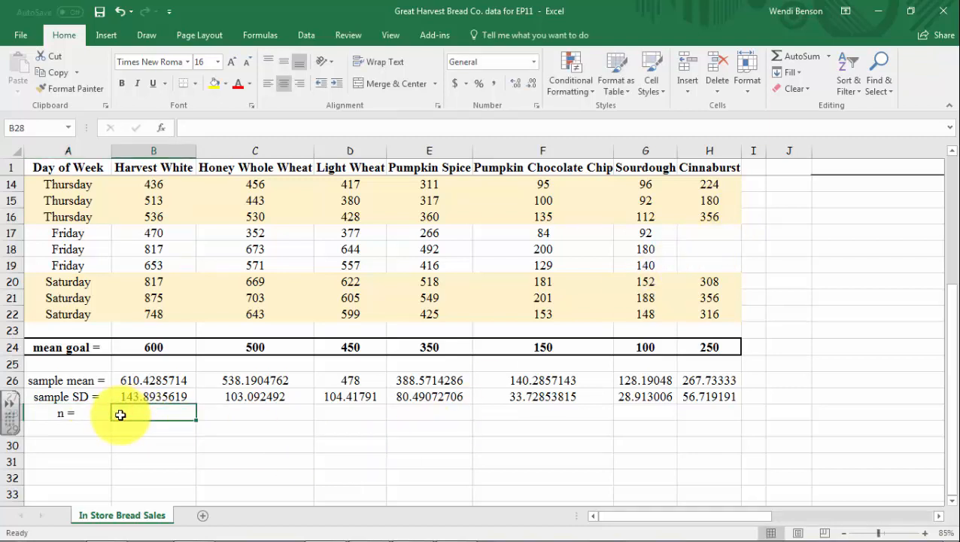
type("=count")
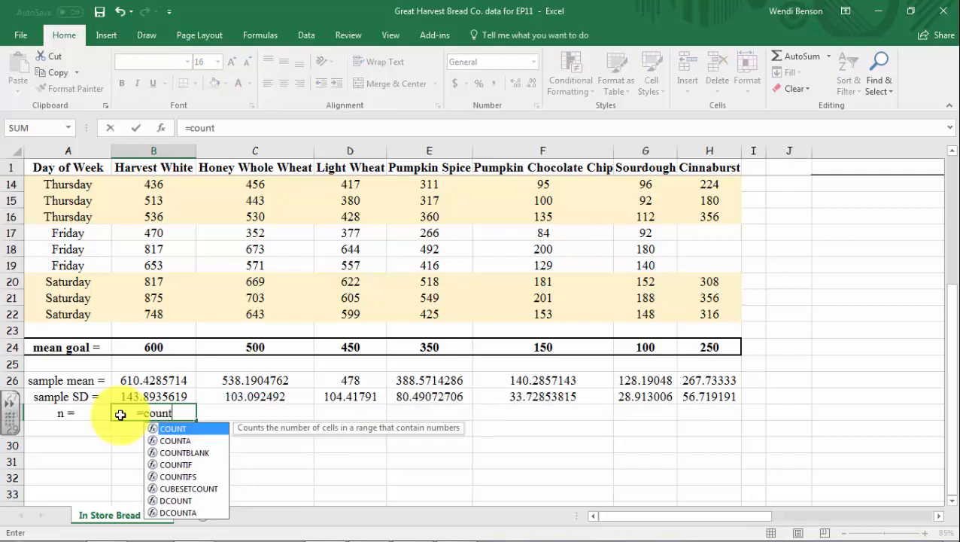
left_click(175, 441)
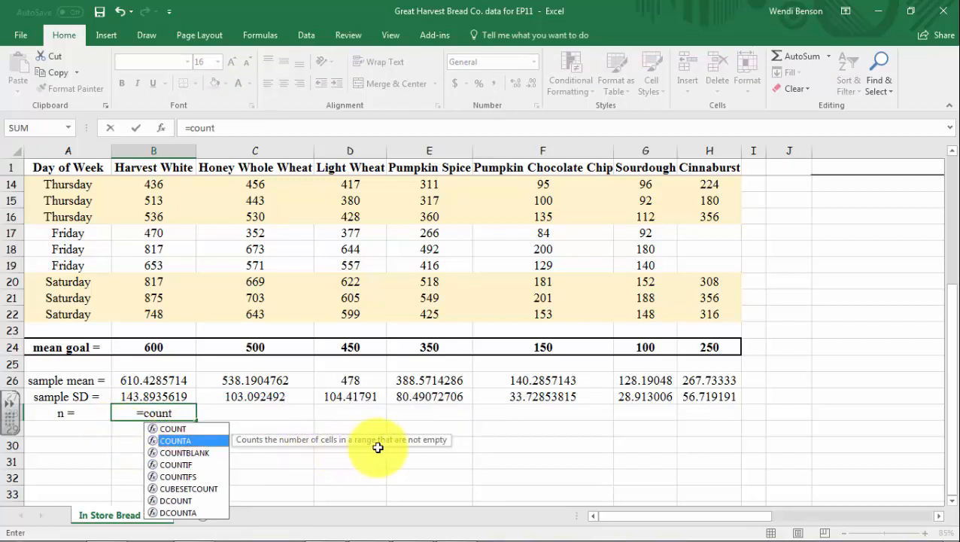
double_click(176, 440)
left_click_drag(174, 315, 164, 190)
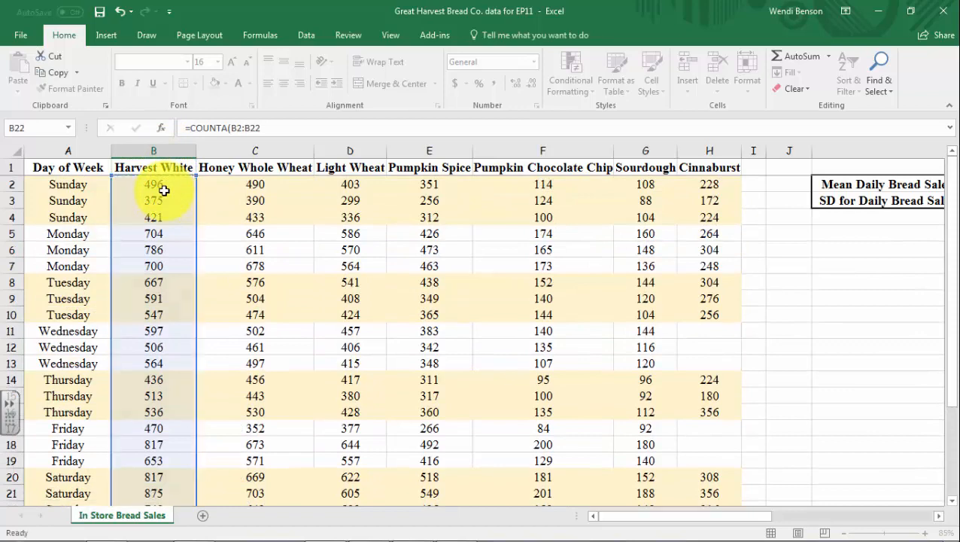
key("Return")
Extend the COUNTA formula from B28 across to H28 and check the Cinnaburst count against its blank cells
left_click(167, 478)
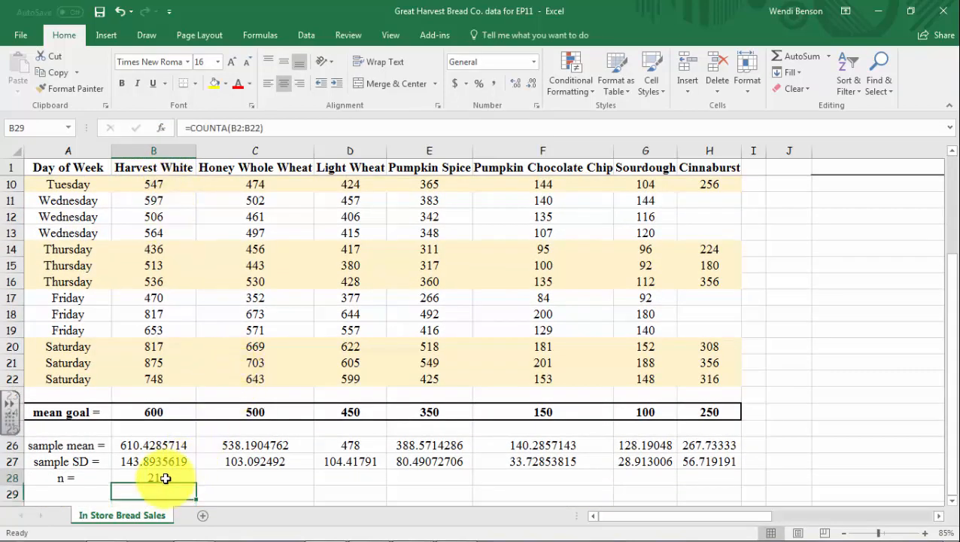
left_click_drag(197, 485, 718, 485)
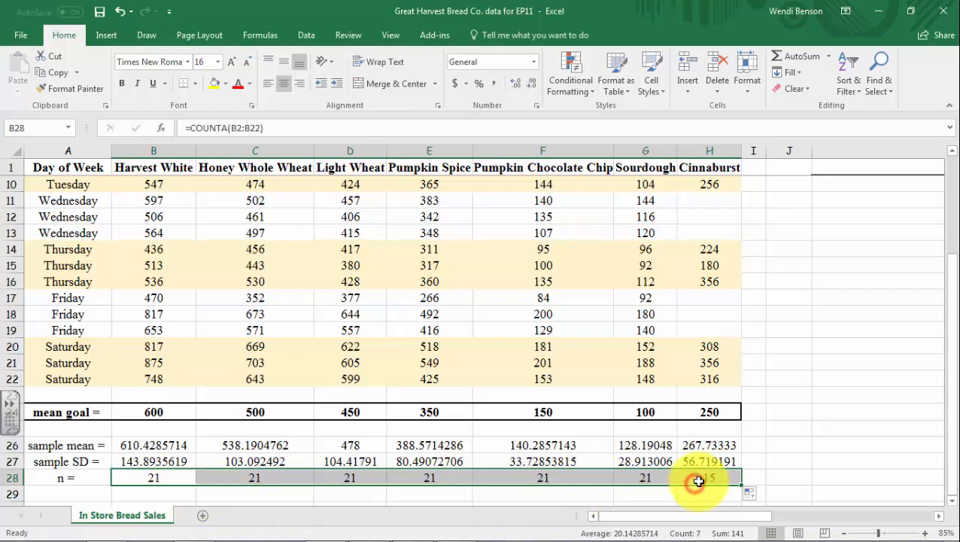
left_click_drag(704, 298, 725, 360)
scroll(802, 334, "up", 3)
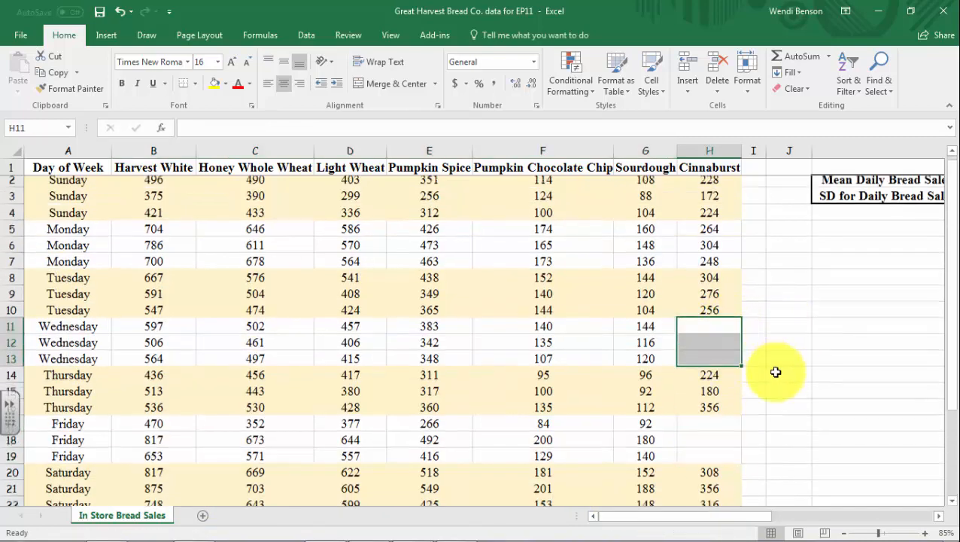
scroll(776, 371, "down", 4)
left_click(715, 414)
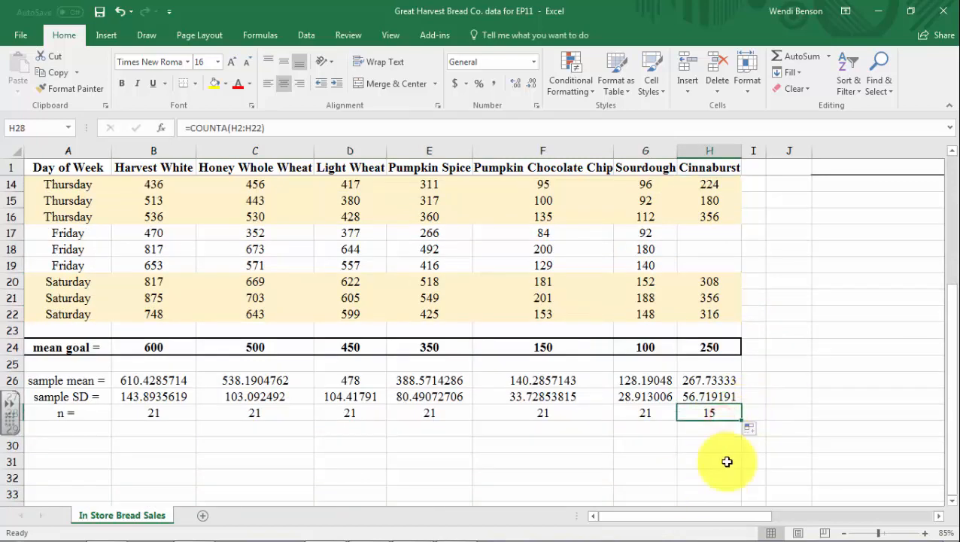
Label cell A30 as "SE =", leaving row 29 empty below the sample size row
left_click(75, 429)
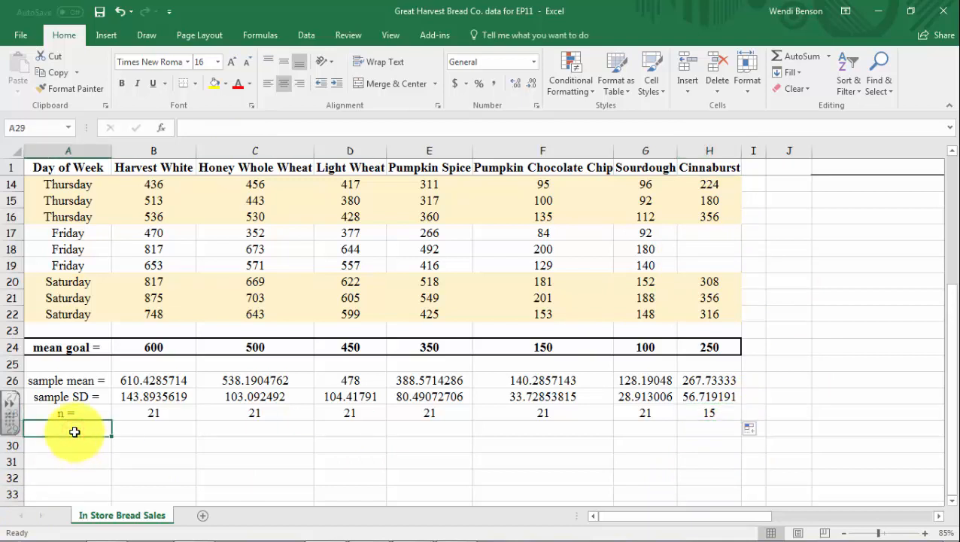
left_click(74, 446)
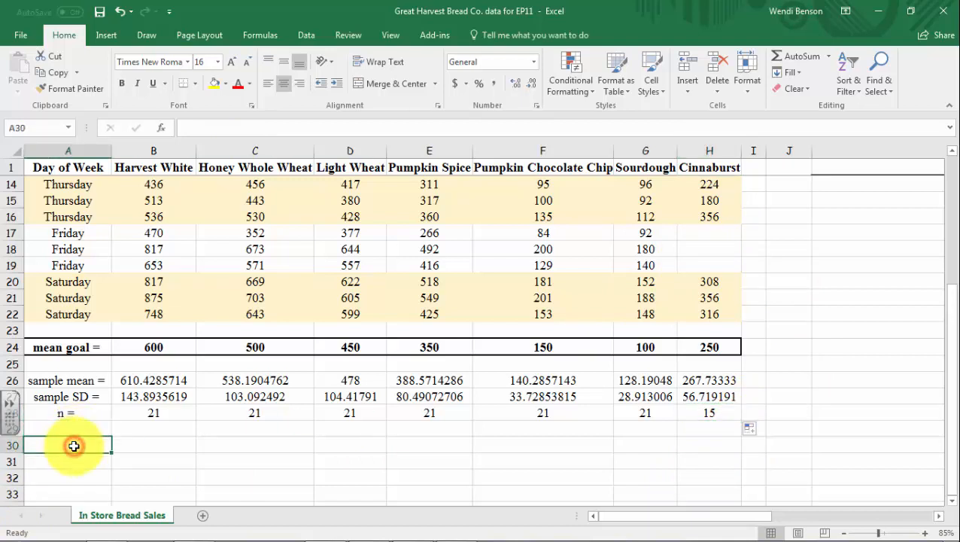
type("SE")
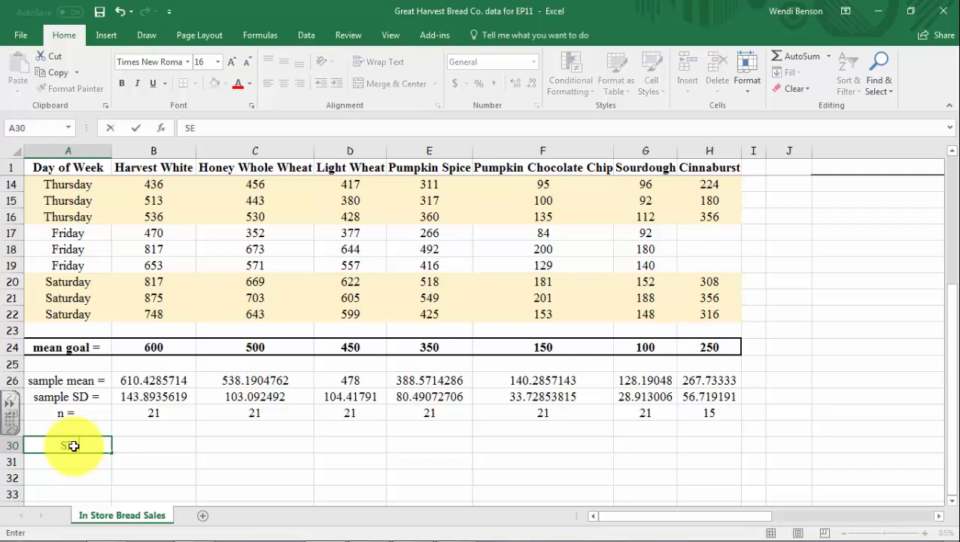
type(" =")
Calculate the Harvest White standard error in cell B30 with =B27/SQRT(B28), accepting the closing-parenthesis correction
left_click(131, 447)
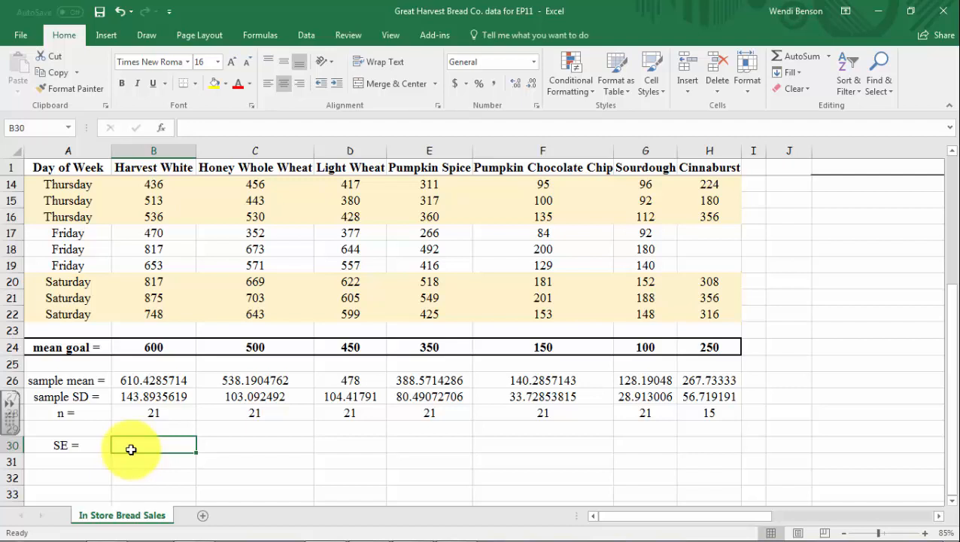
type("=")
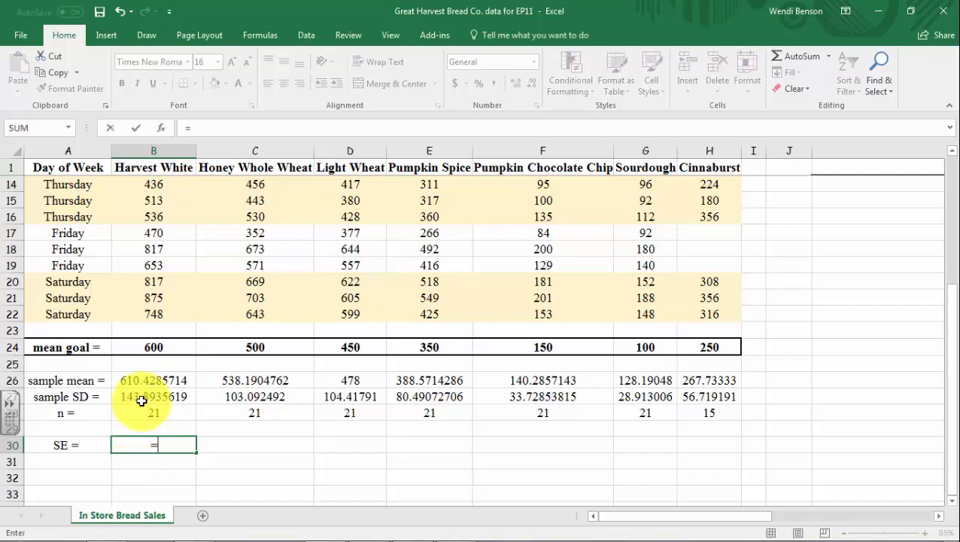
left_click(142, 401)
type("/")
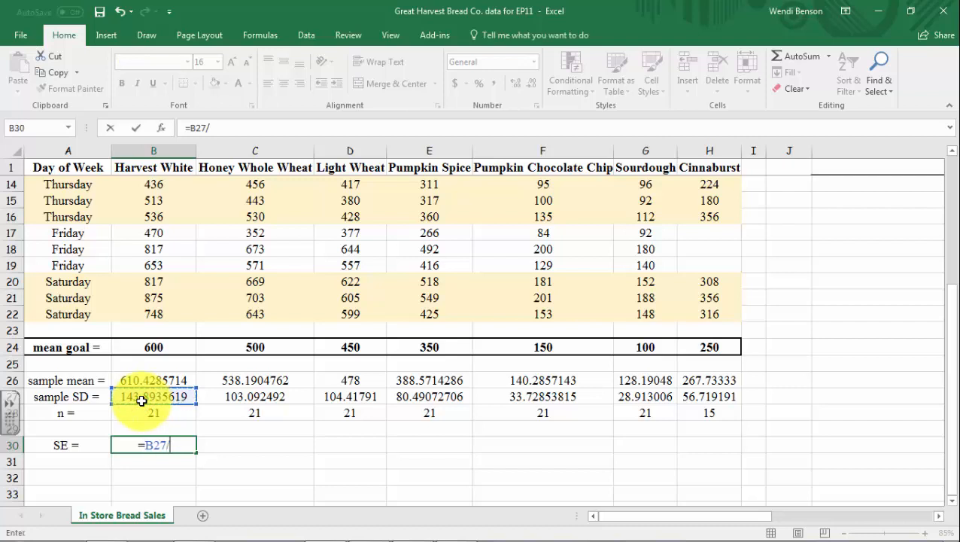
type("sq")
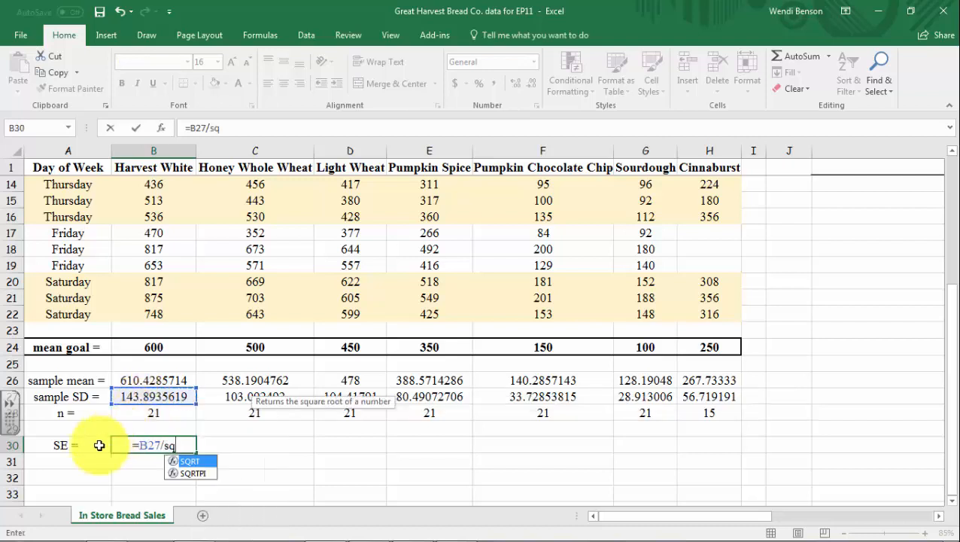
double_click(192, 461)
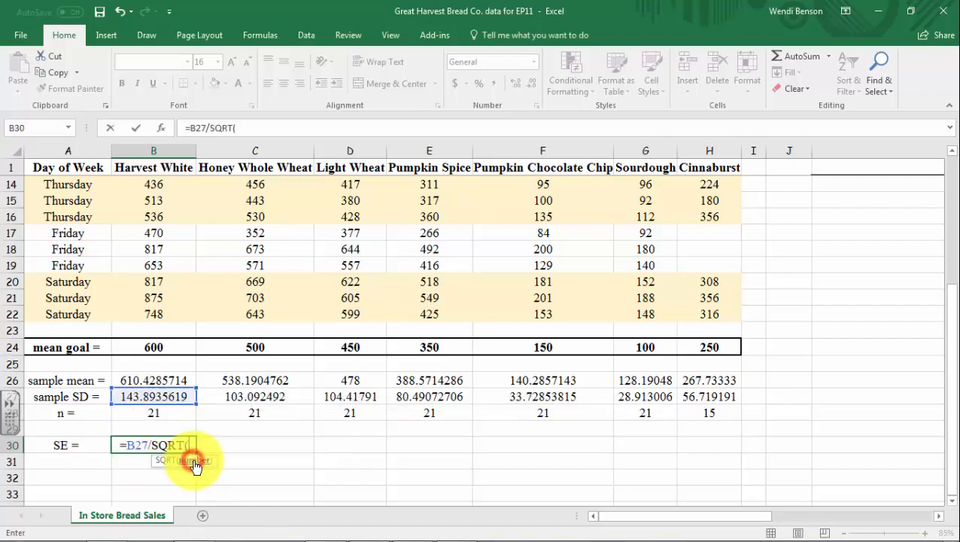
left_click(164, 416)
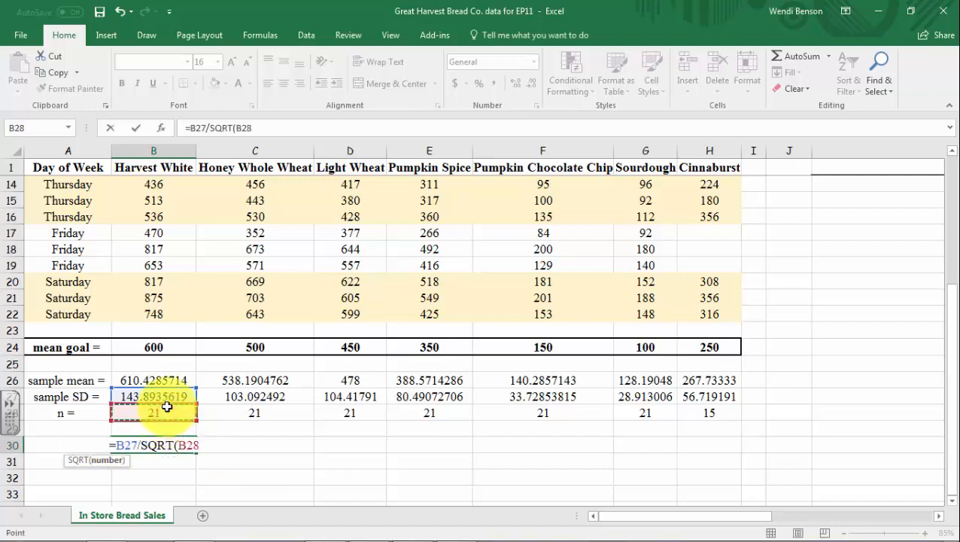
key("Return")
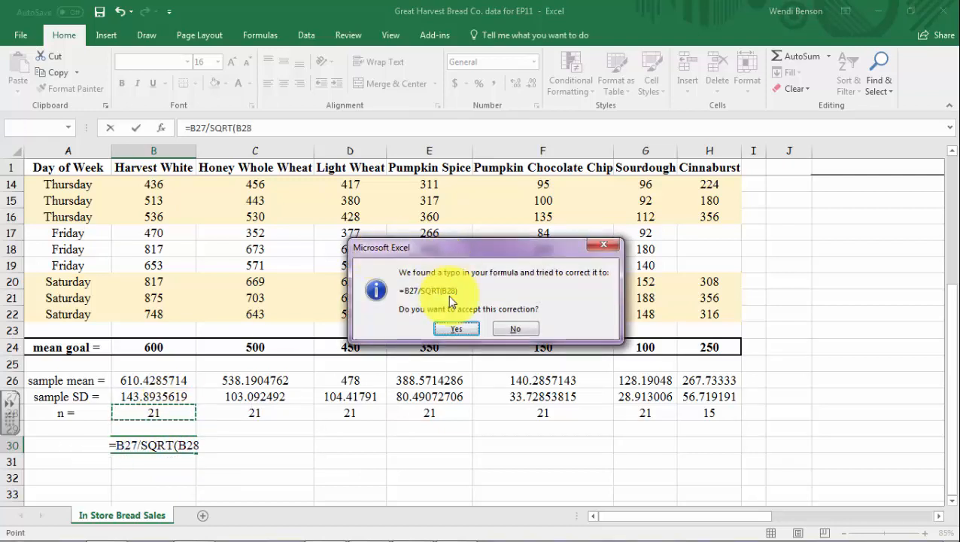
left_click(475, 330)
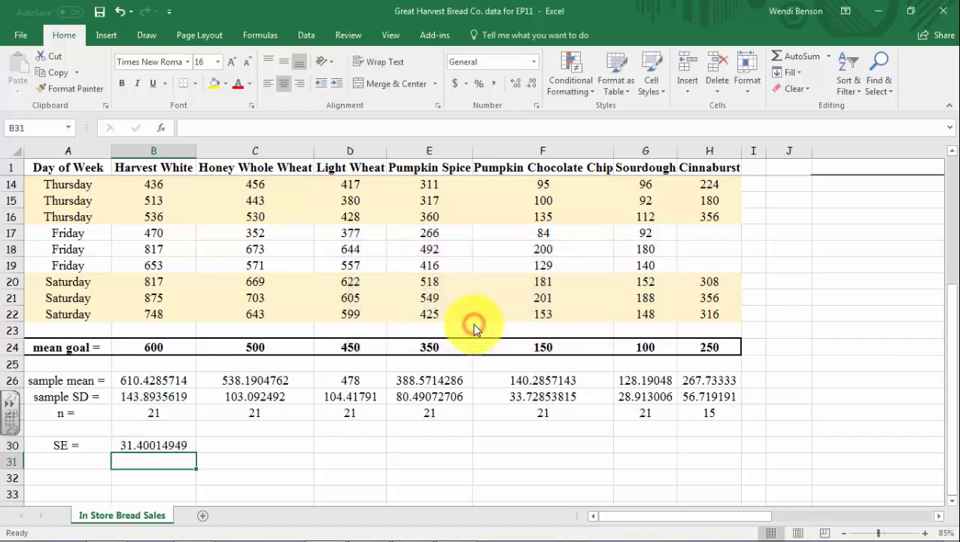
Copy the standard error formula from B30 across the range B30:H30 using the Fill Right command
left_click(179, 443)
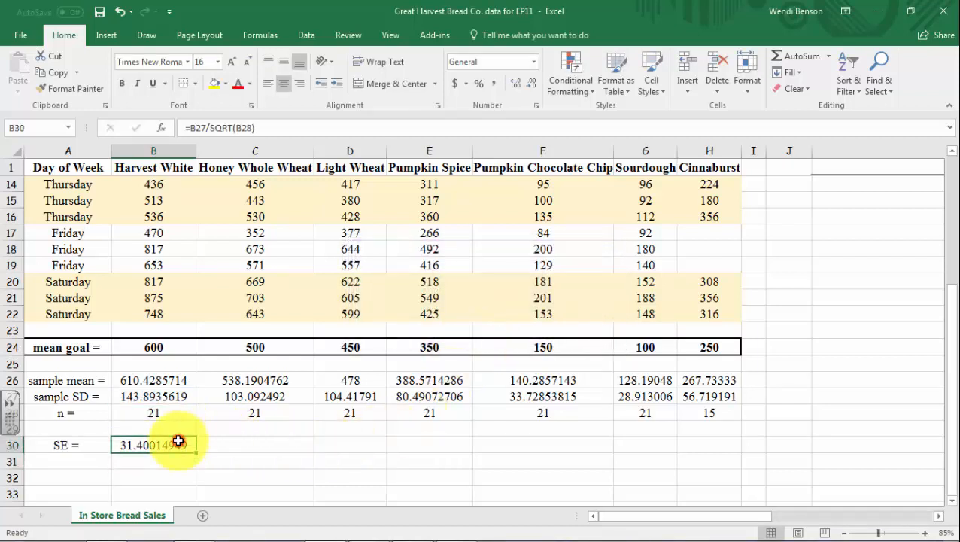
left_click_drag(195, 452, 761, 60)
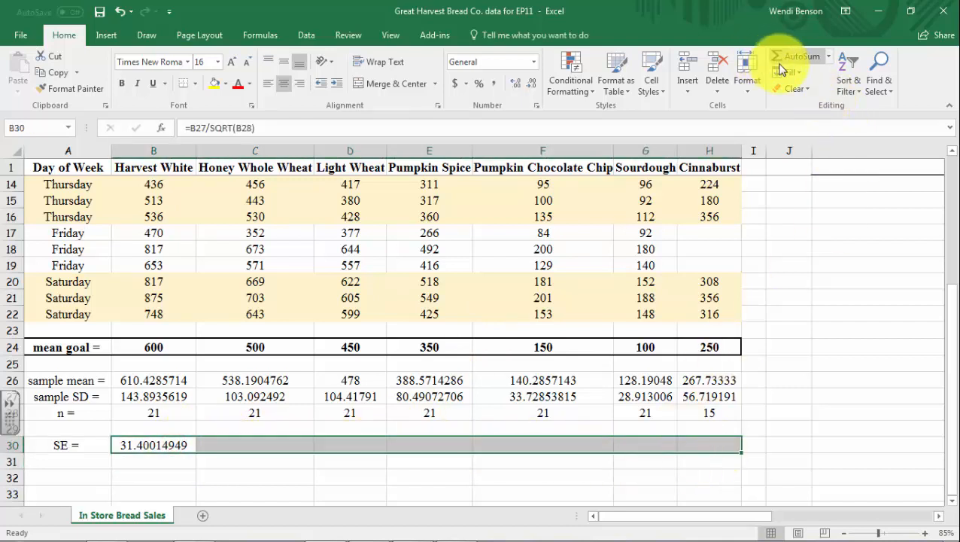
left_click(790, 72)
left_click(802, 107)
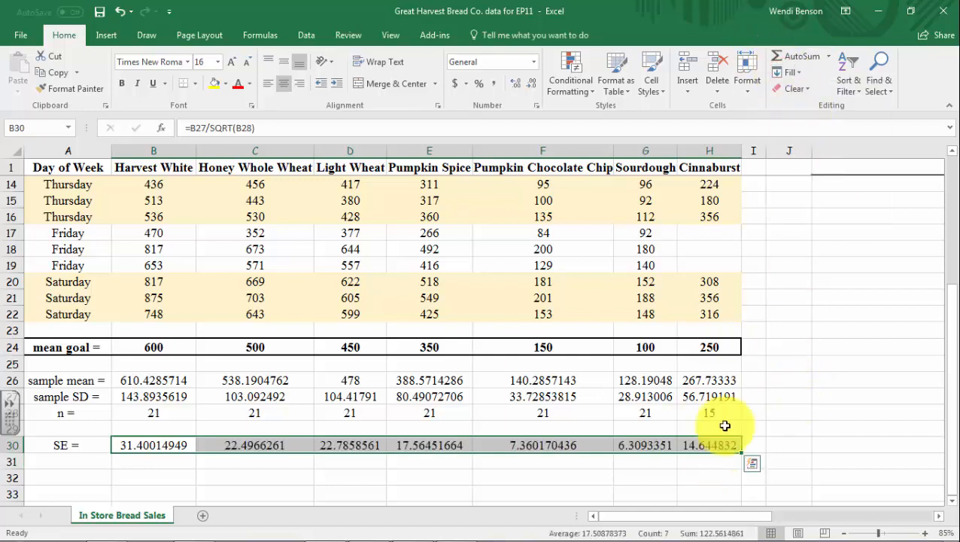
Label cell A31 as "t =", directly below the standard error label
left_click(218, 467)
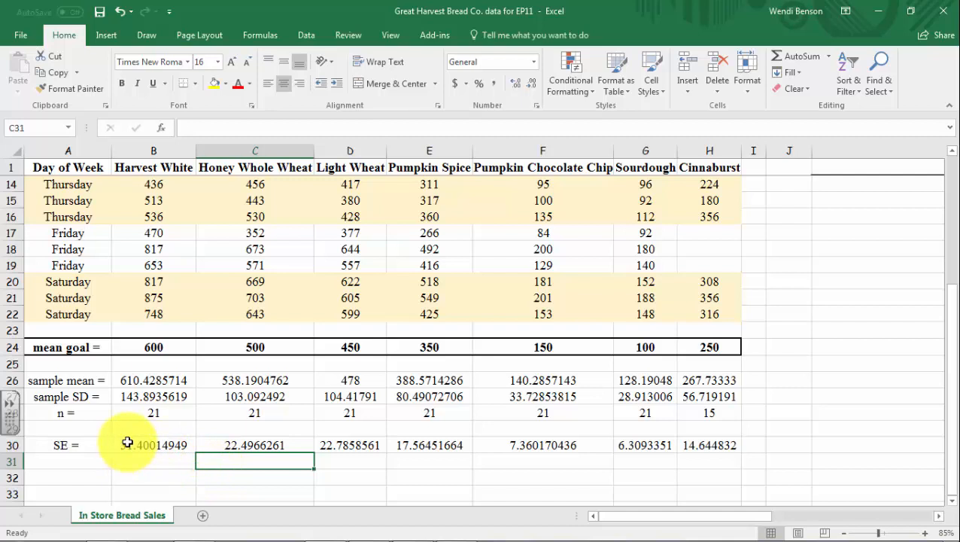
left_click(71, 464)
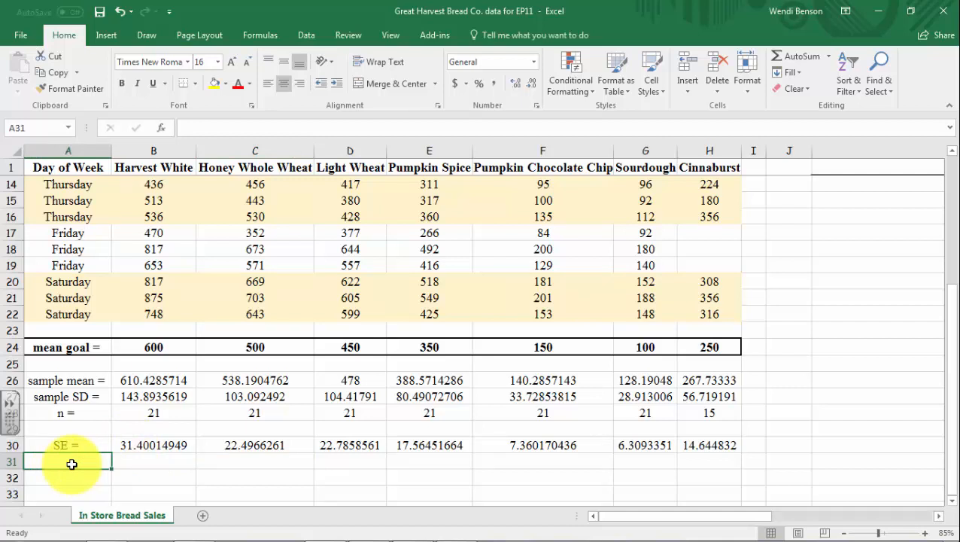
type("t")
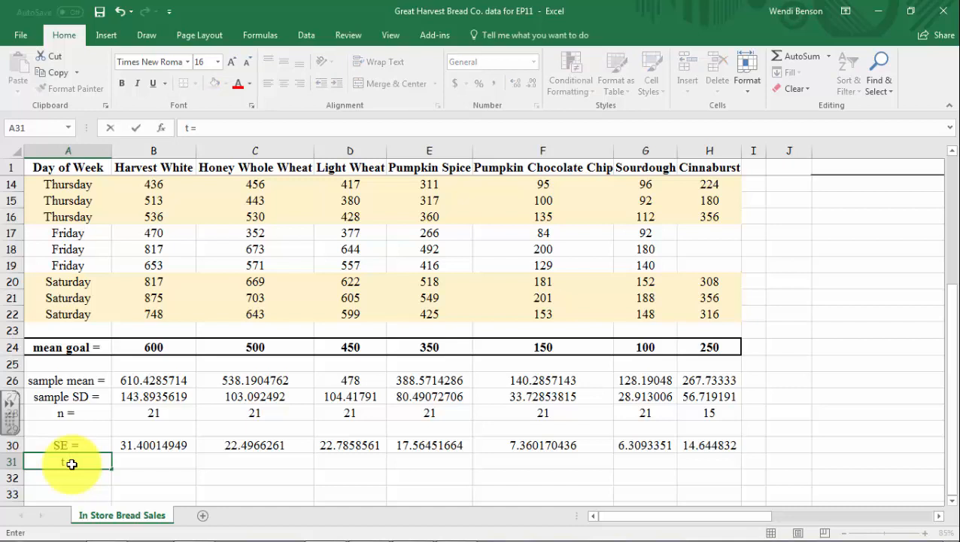
type(" =")
Calculate the Harvest White t statistic in B31 with =STANDARDIZE(B26,B24,B30) and extend the formula across to H31
left_click(144, 461)
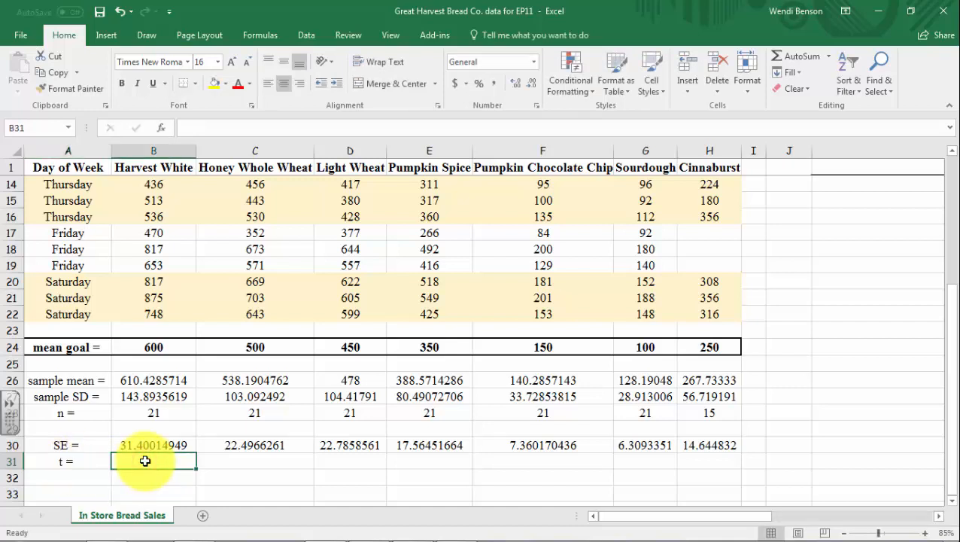
type("=st")
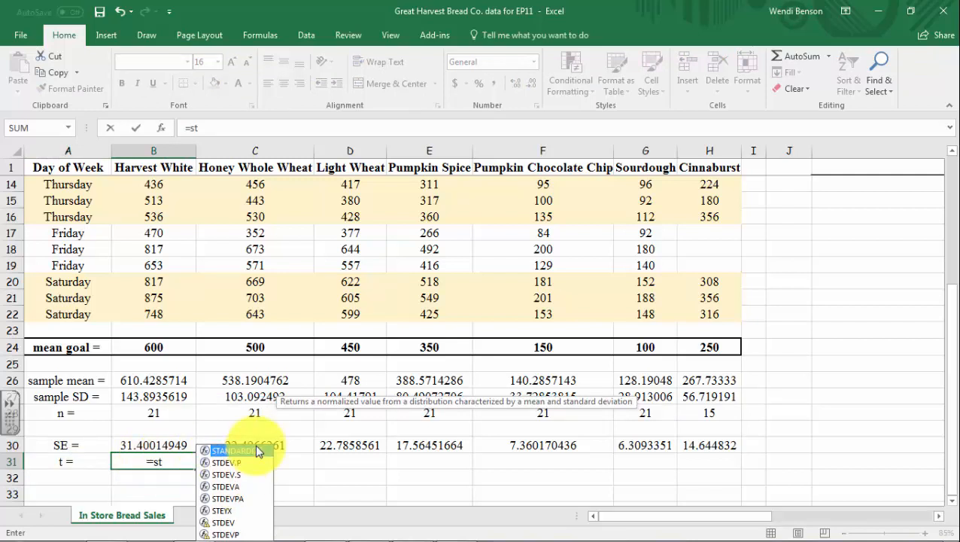
double_click(256, 450)
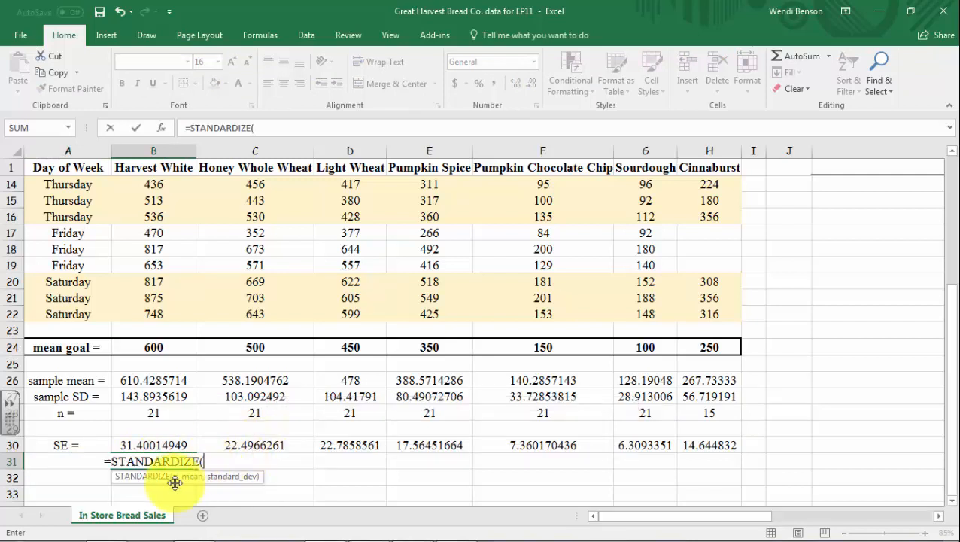
left_click(161, 378)
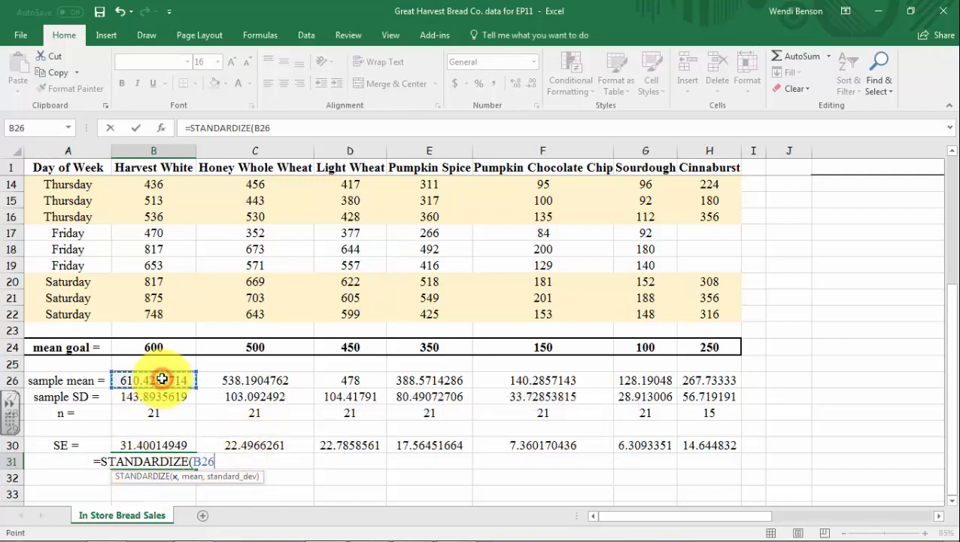
type(",")
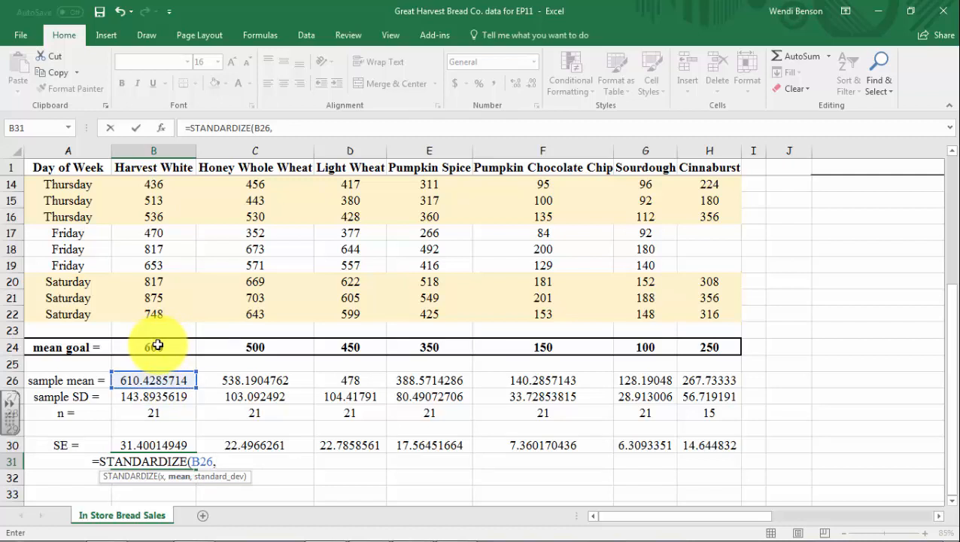
left_click(157, 345)
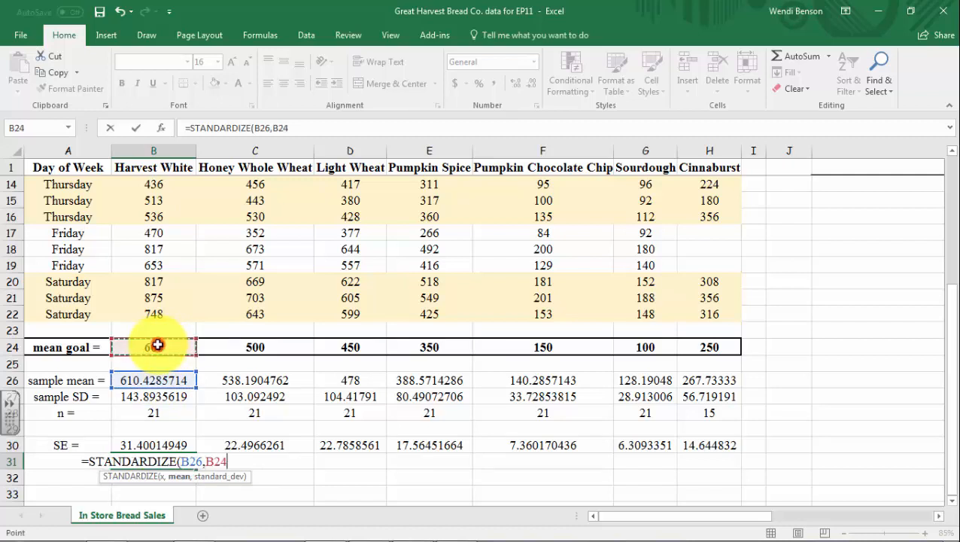
type(",")
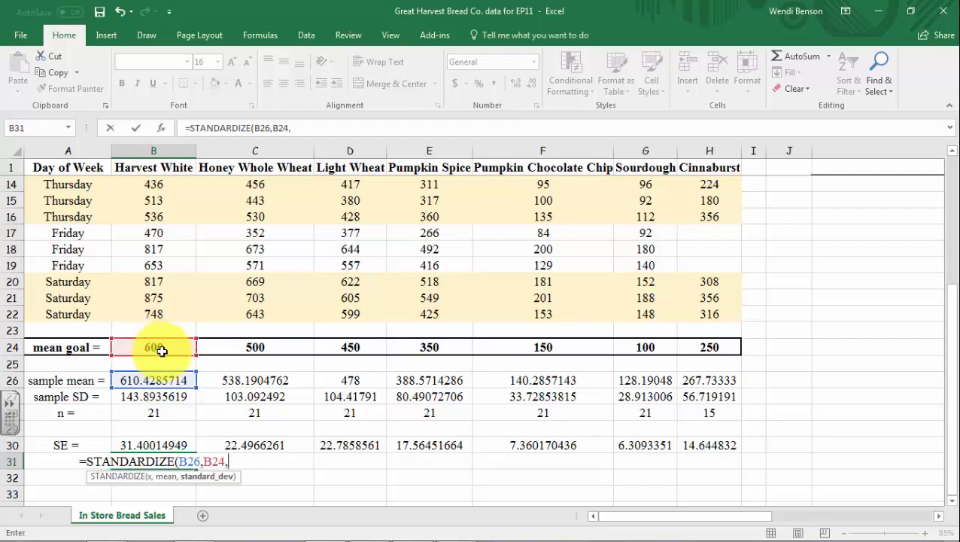
left_click(150, 446)
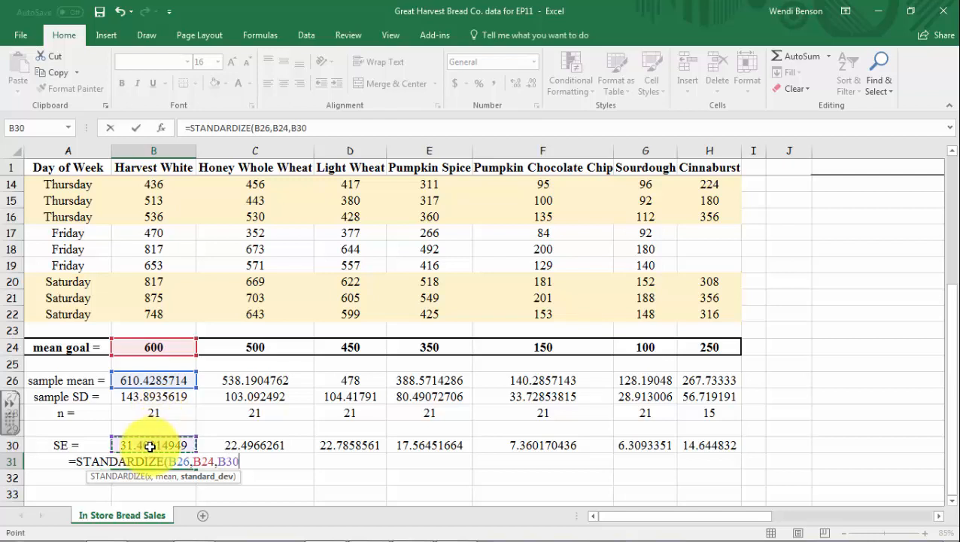
type(")")
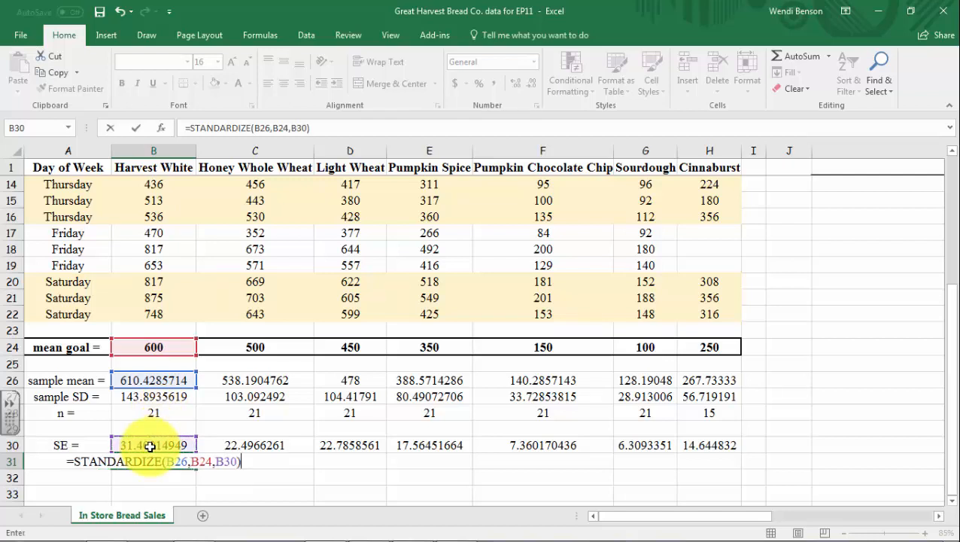
key("Return")
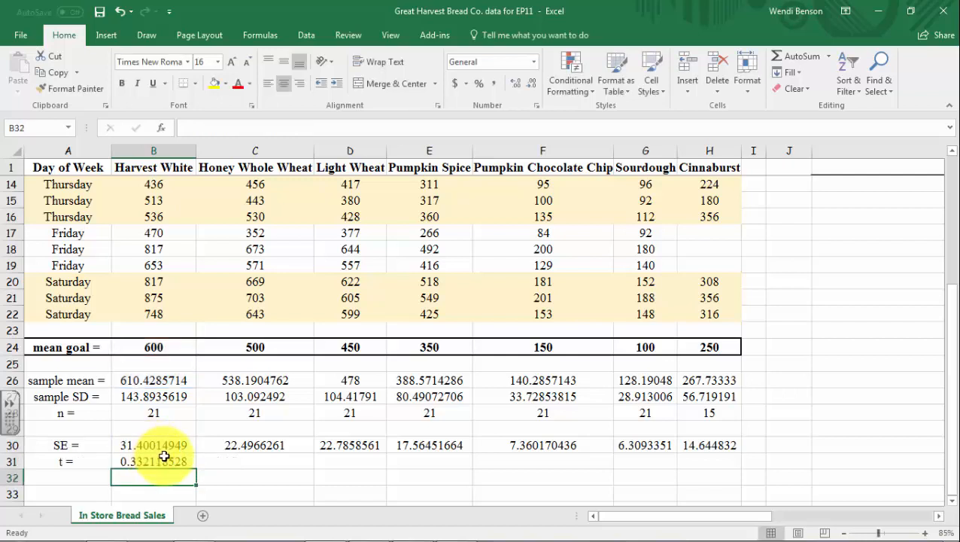
left_click(164, 462)
left_click_drag(200, 468, 727, 470)
Label cell A32 as "t =" for a second calculation of the t statistic
scroll(58, 381, "down", 2)
left_click(59, 380)
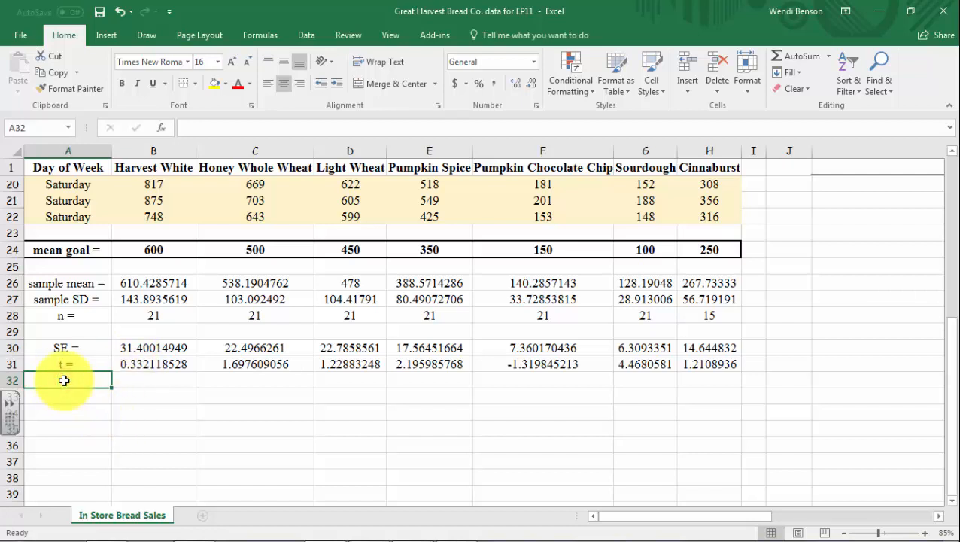
type("t =")
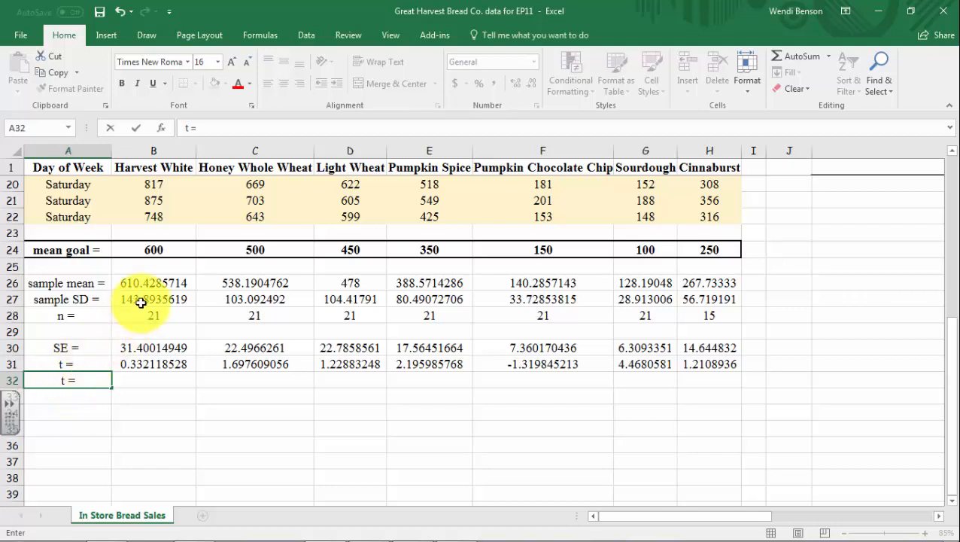
Calculate the Harvest White t statistic manually in B32 with =(B26-B24)/B30 and extend the formula across to H32
left_click(138, 375)
type("=")
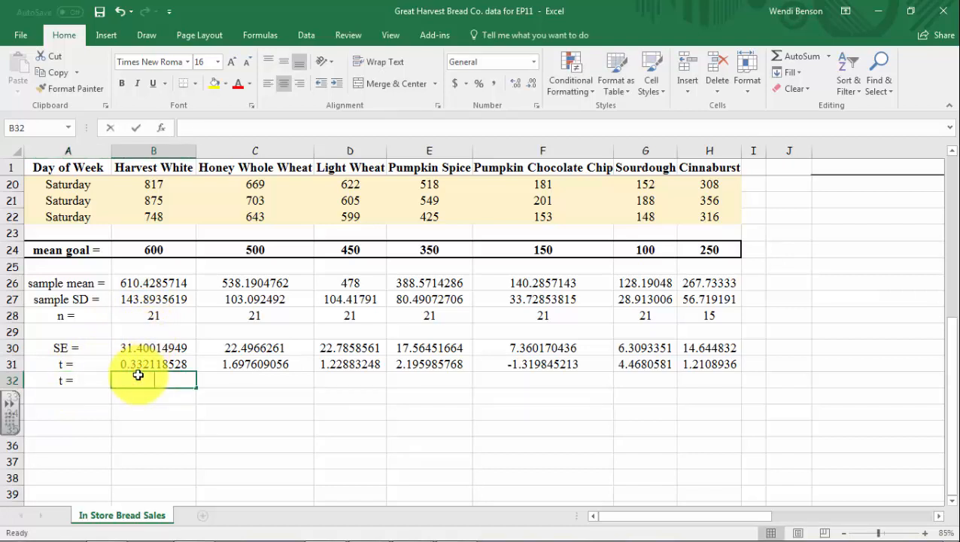
type("(")
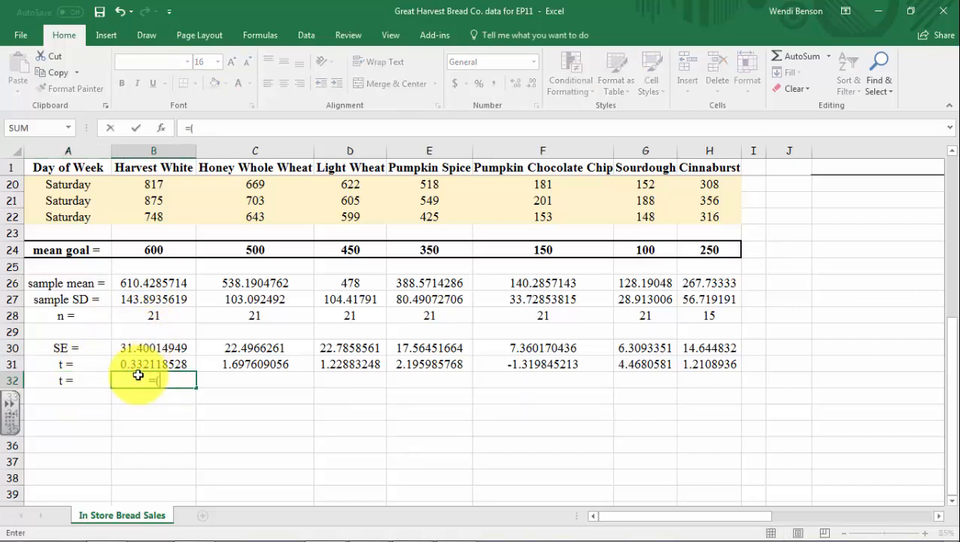
left_click(152, 284)
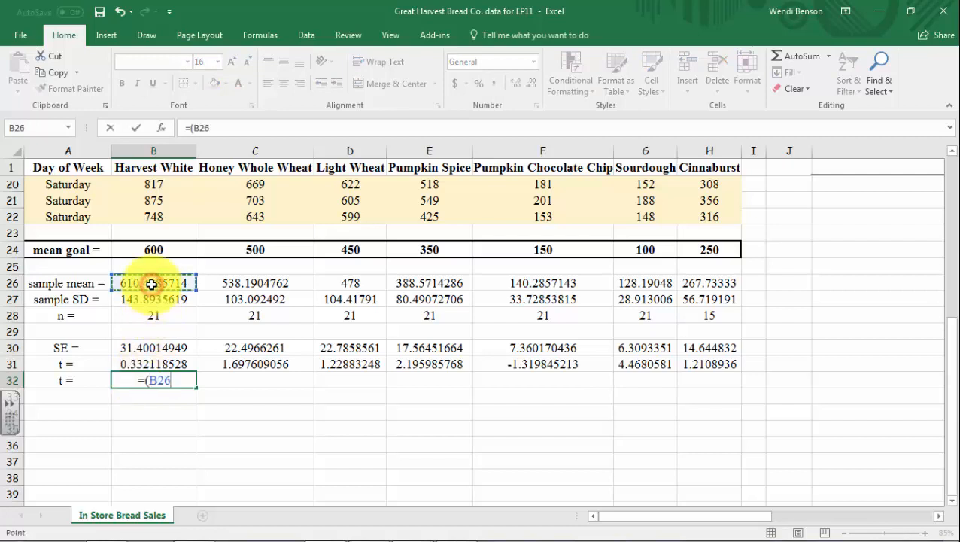
type("-")
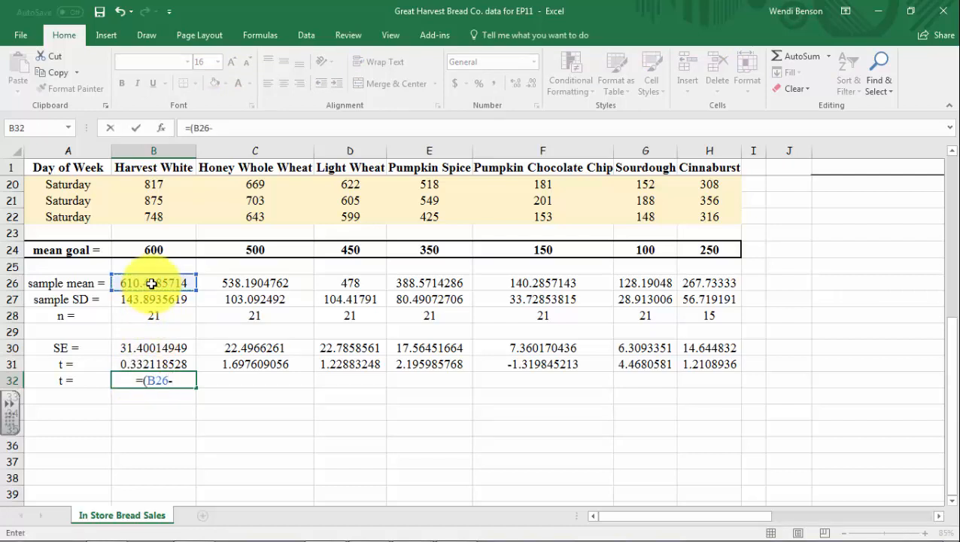
left_click(151, 249)
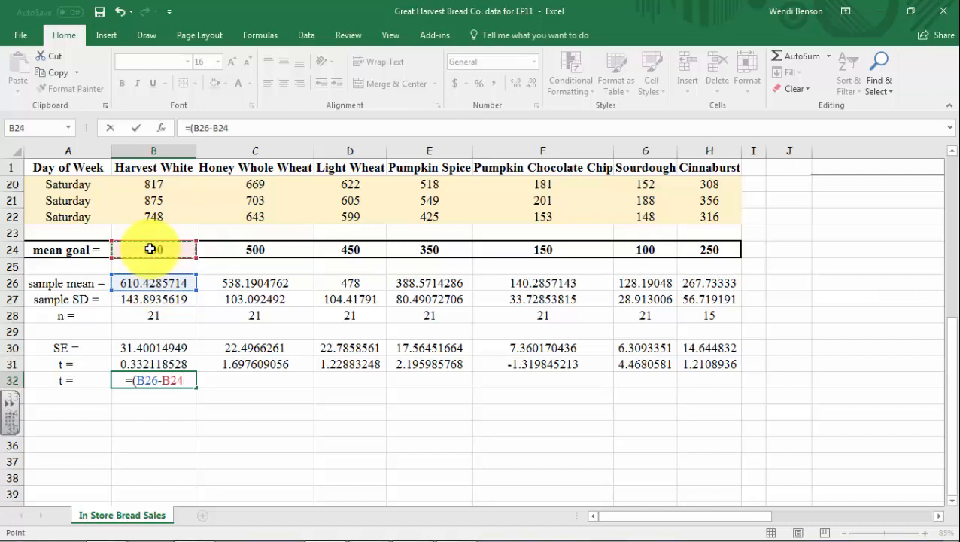
type(")")
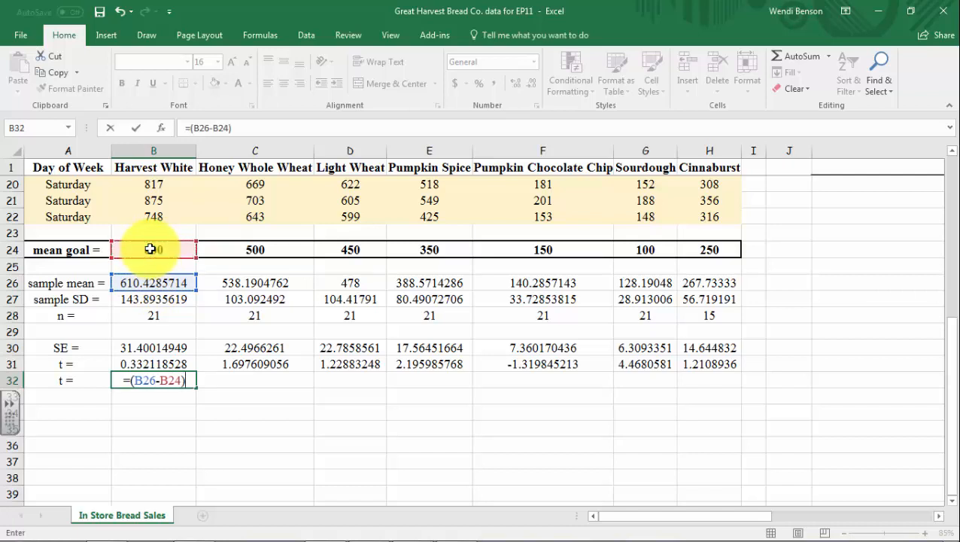
type("/")
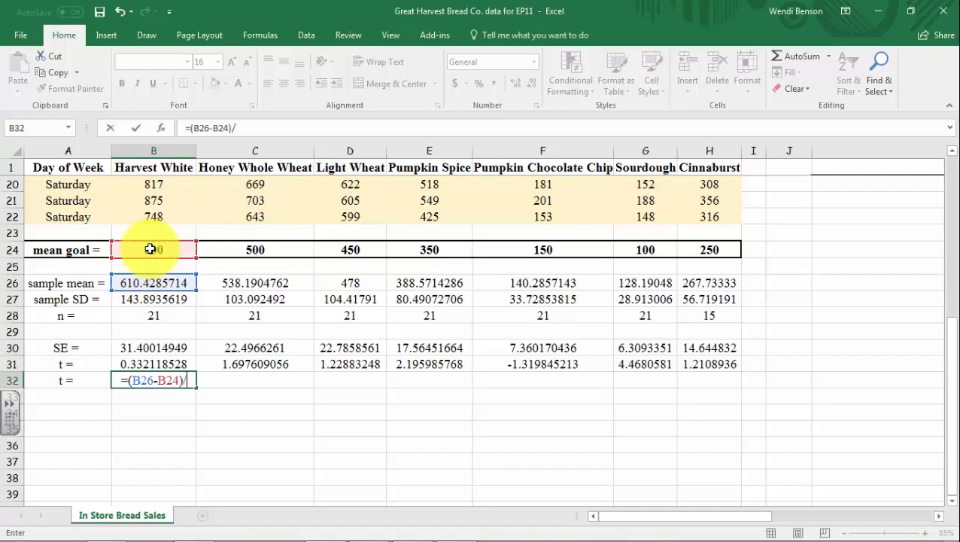
left_click(140, 347)
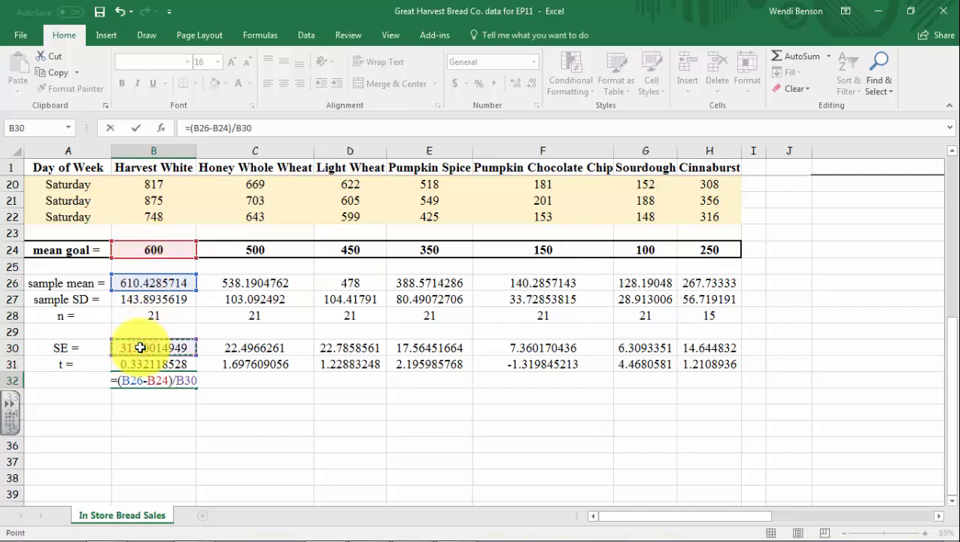
key("Return")
left_click(142, 380)
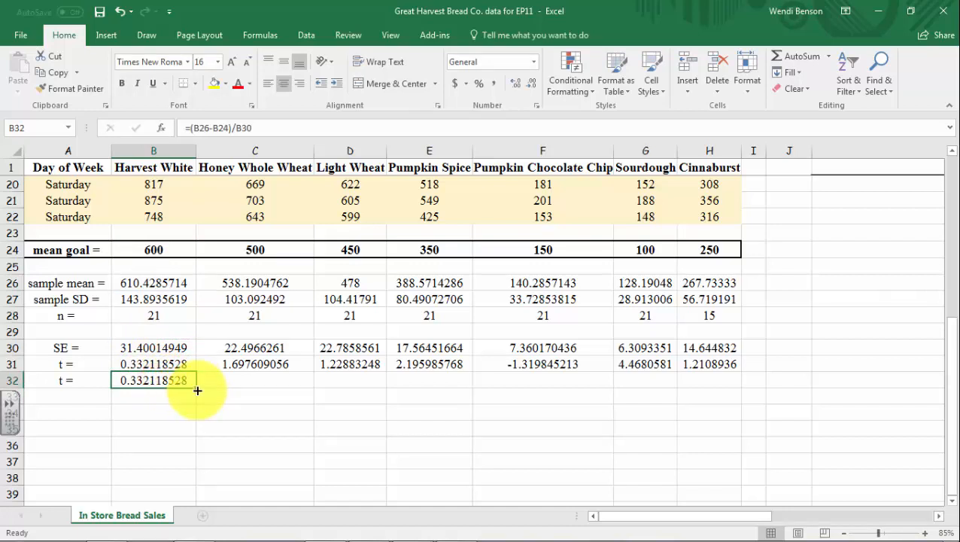
left_click_drag(194, 385, 712, 393)
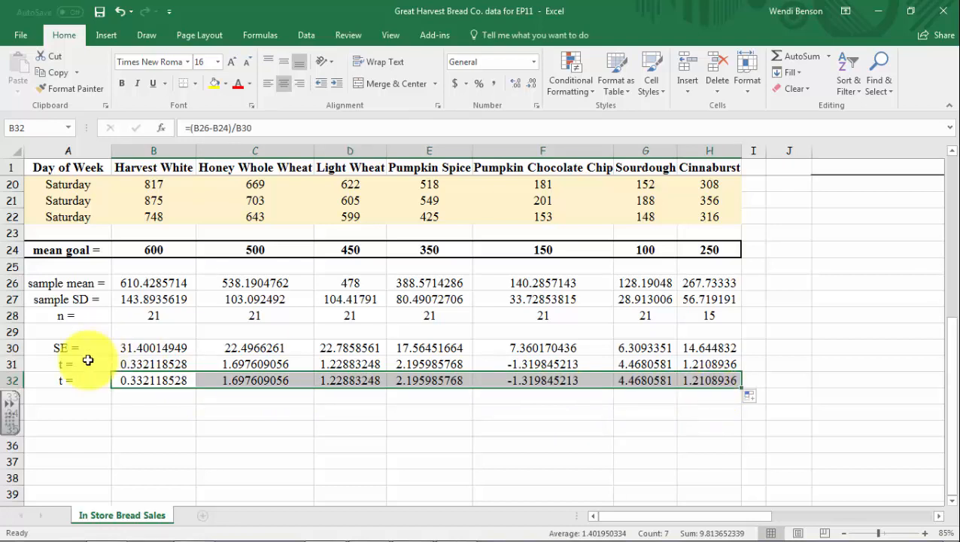
Examine the Harvest White t statistic in B31 alongside its sample mean, mean goal and standard error cells
left_click(134, 402)
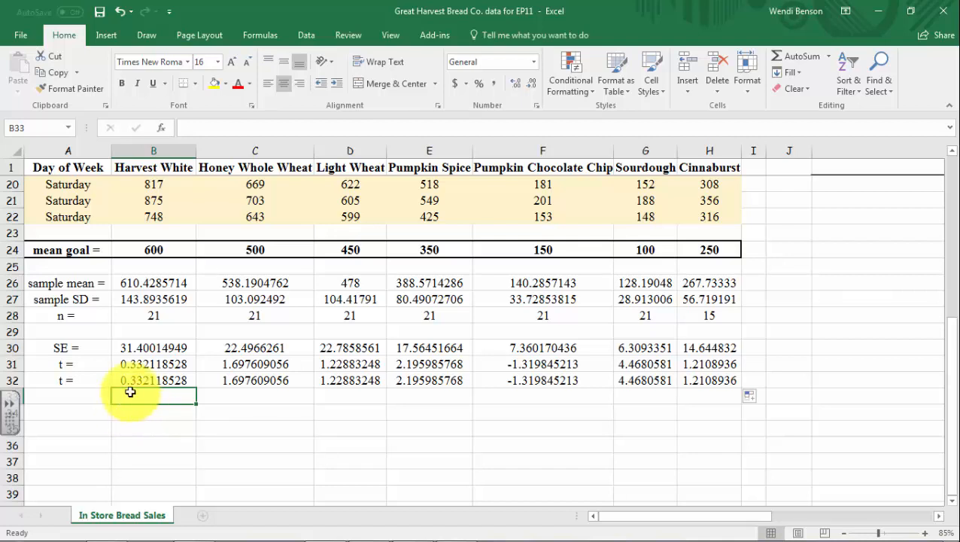
left_click(131, 364)
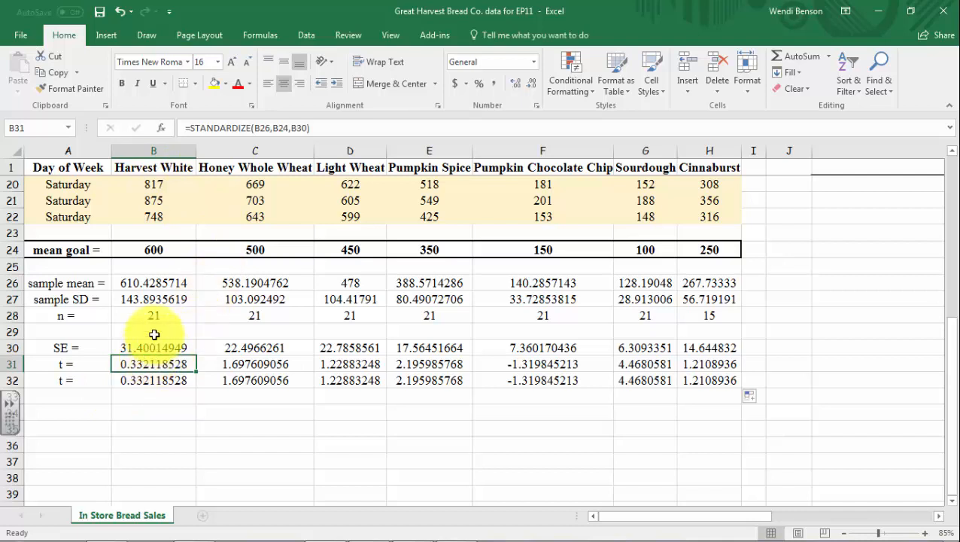
left_click(149, 280)
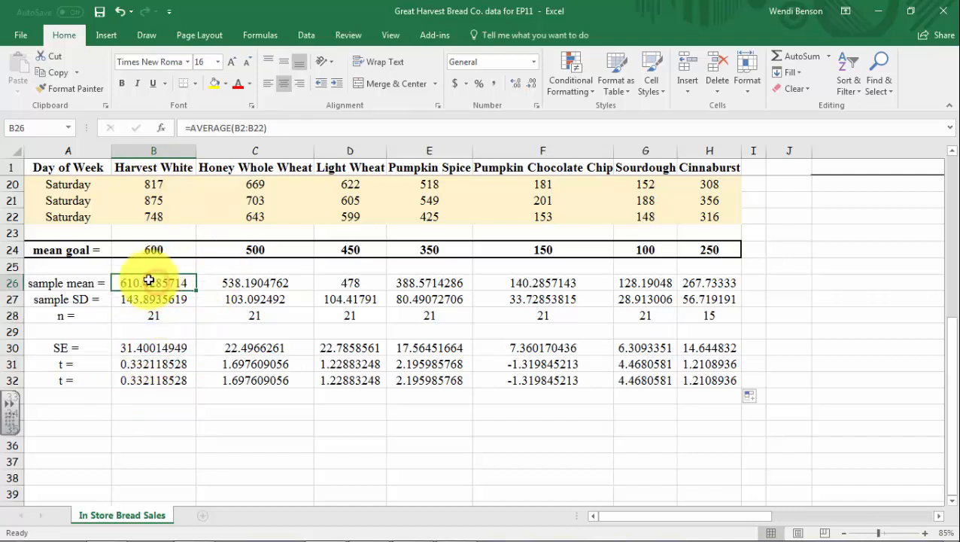
left_click(174, 251)
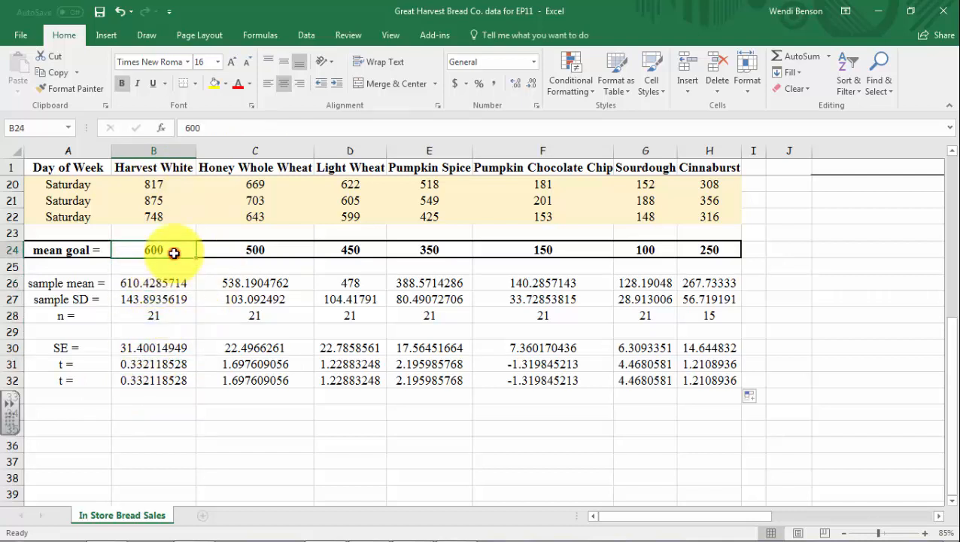
left_click(165, 365)
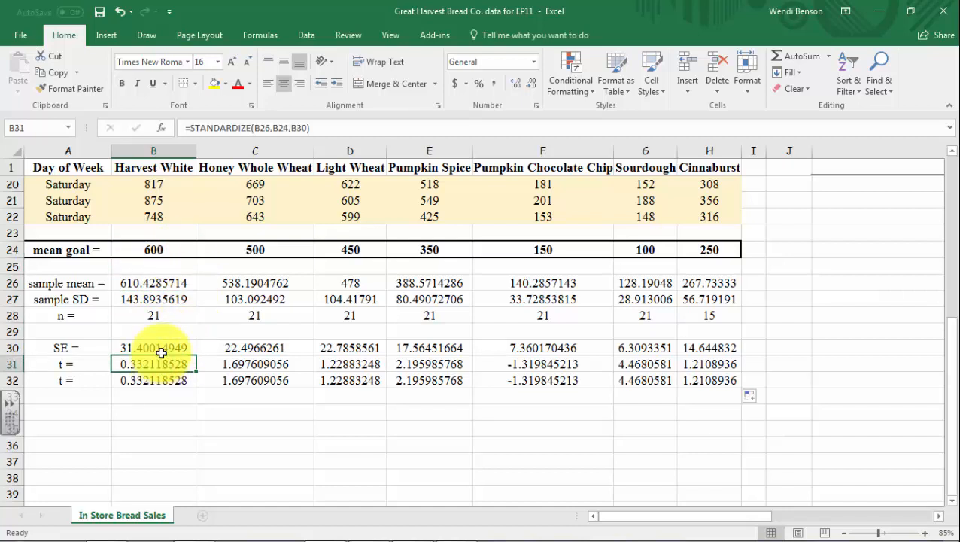
left_click(164, 347)
left_click(164, 365)
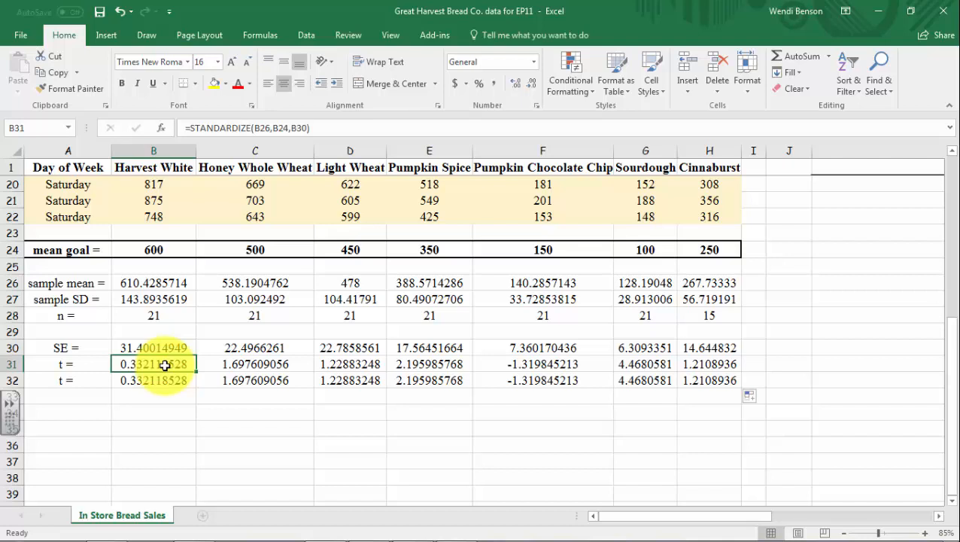
Make the Honey Whole Wheat and Light Wheat t statistics in C31 and D31 bold
left_click(226, 362)
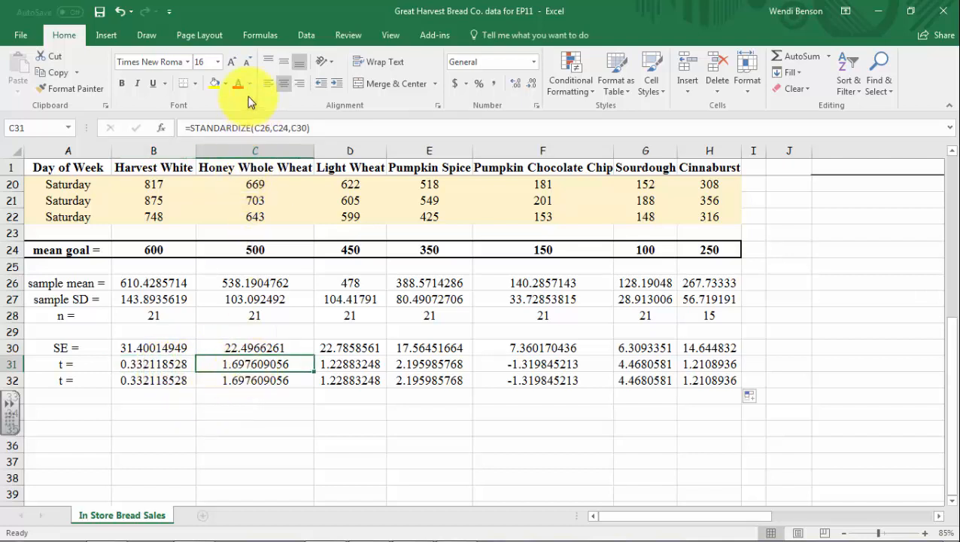
left_click(122, 83)
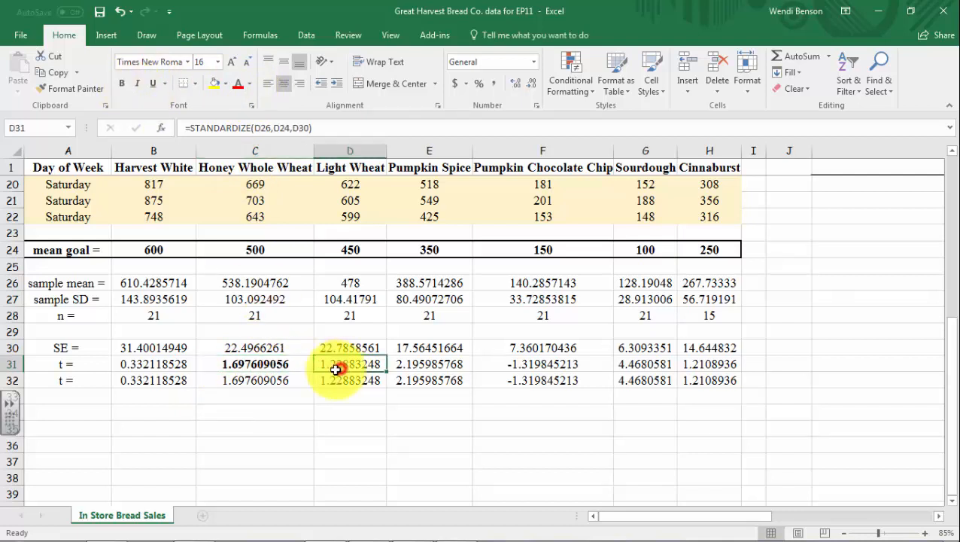
left_click(122, 82)
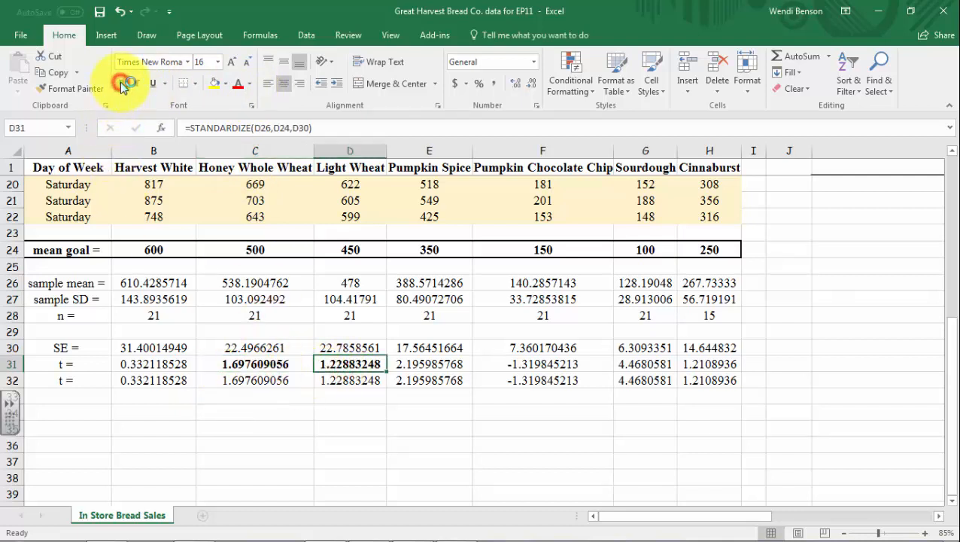
left_click(255, 364)
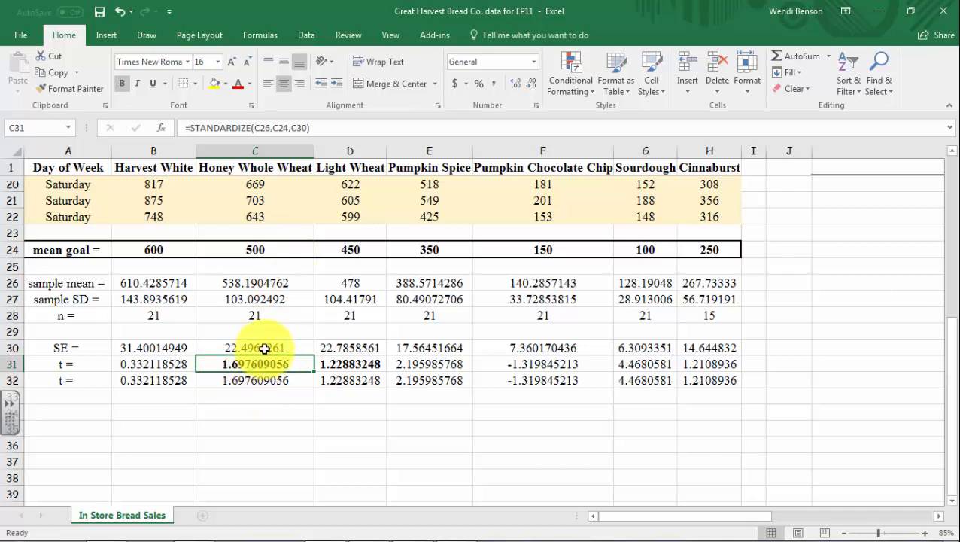
Review the Honey Whole Wheat and Light Wheat t statistics and make the Pumpkin Spice t statistic in E31 bold
left_click(350, 365)
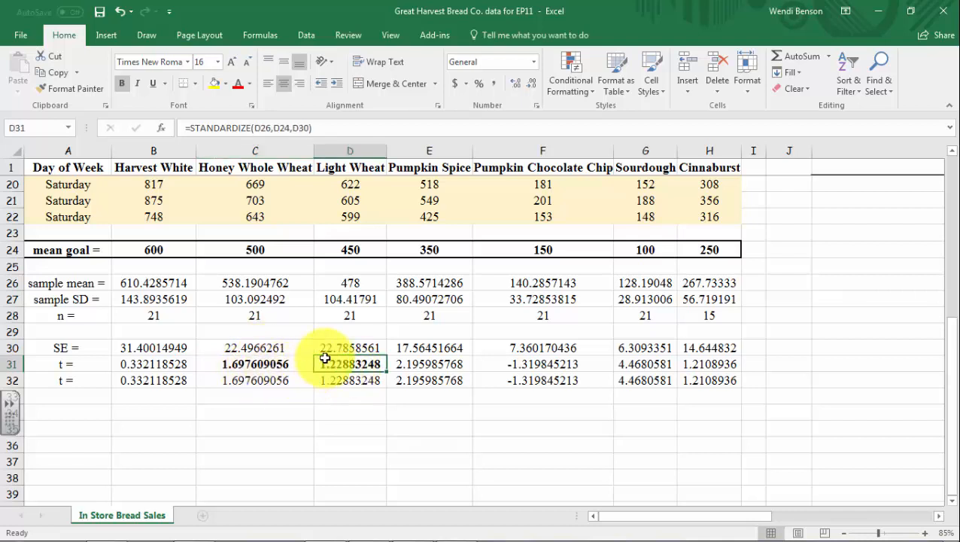
left_click(269, 365)
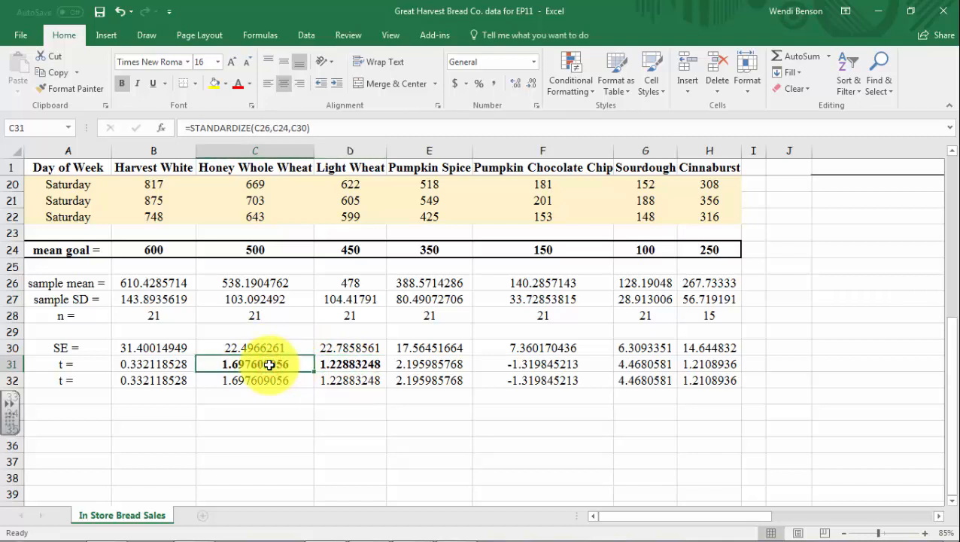
left_click(352, 364)
left_click(432, 364)
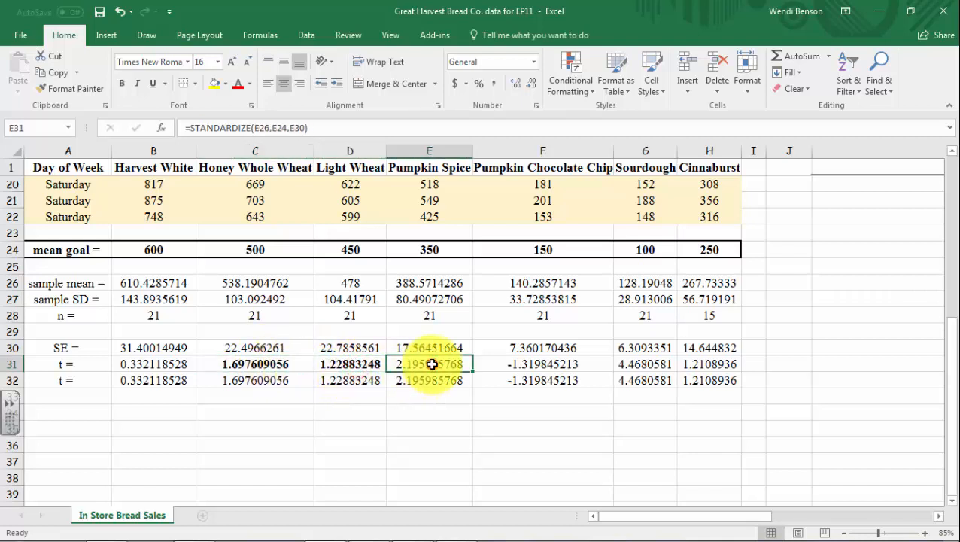
left_click(123, 85)
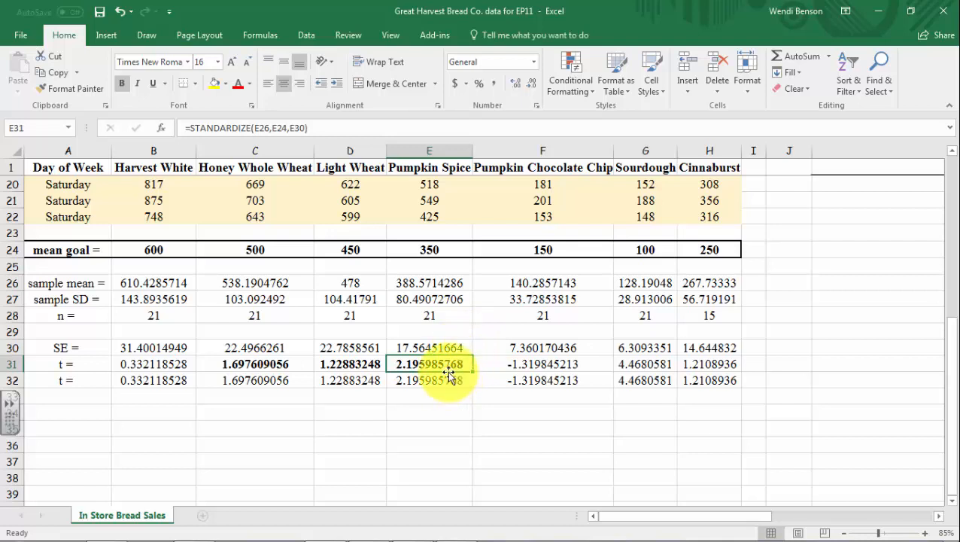
Check the Pumpkin Chocolate Chip t statistic in F31 and make the Sourdough t statistic in G31 bold
left_click(520, 365)
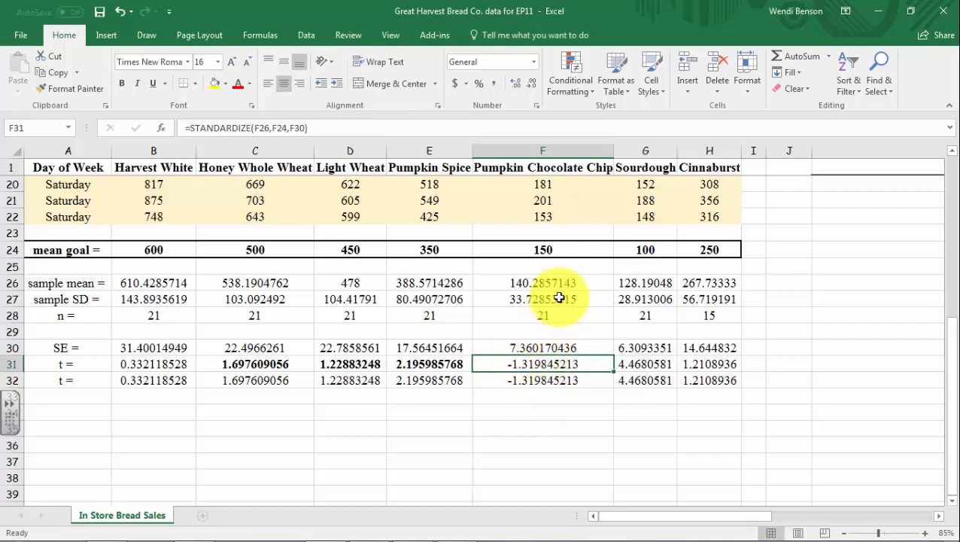
left_click(654, 368)
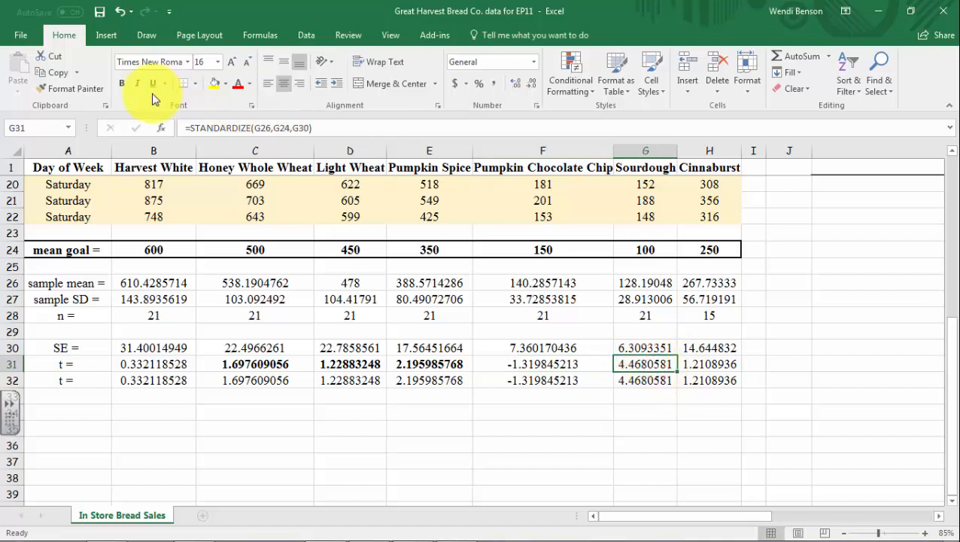
left_click(122, 82)
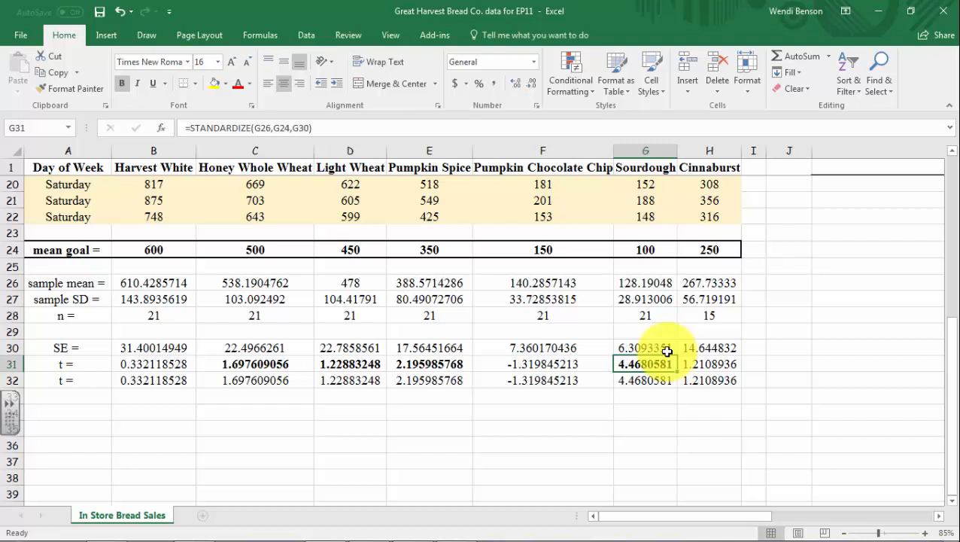
Inspect Sourdough's sample mean, mean goal and standard error, and make the Cinnaburst t statistic in H31 bold
left_click(661, 286)
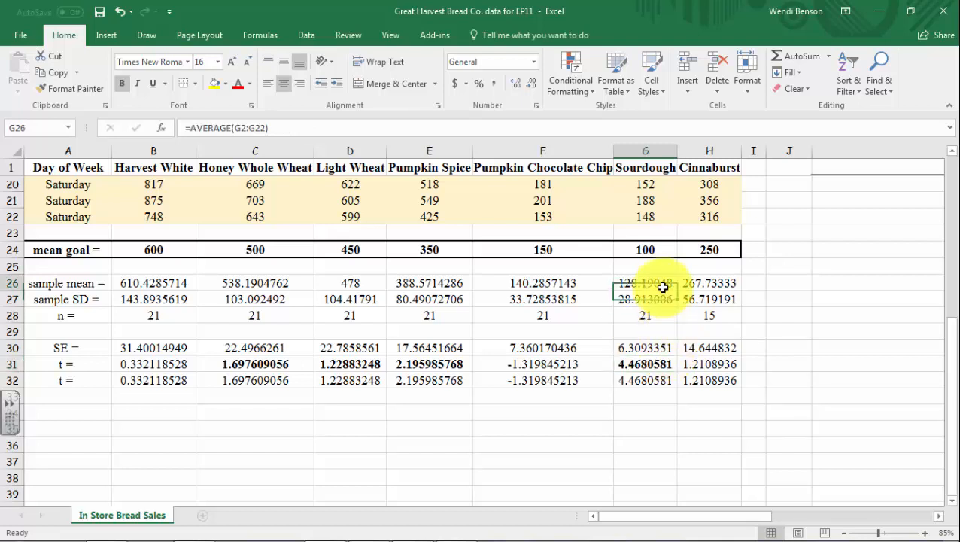
left_click(657, 255)
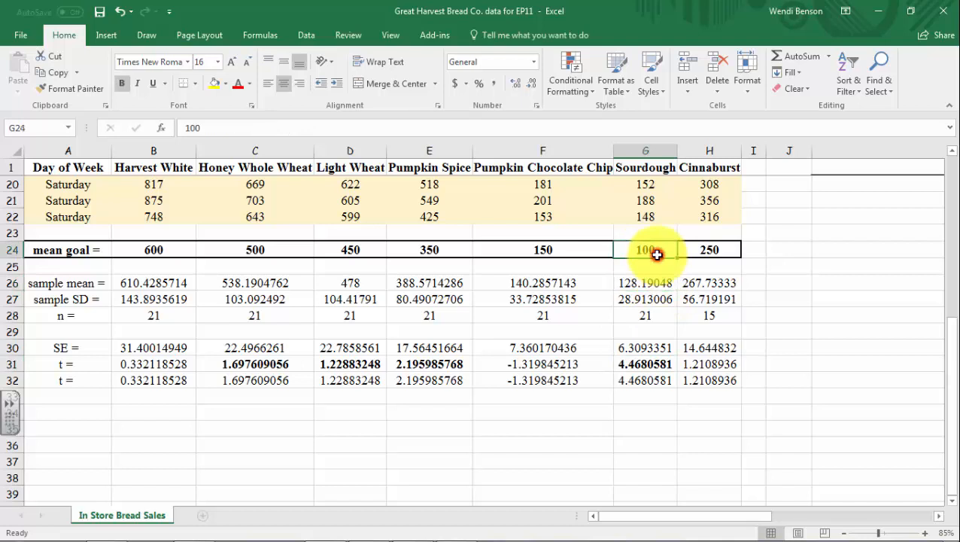
left_click(646, 346)
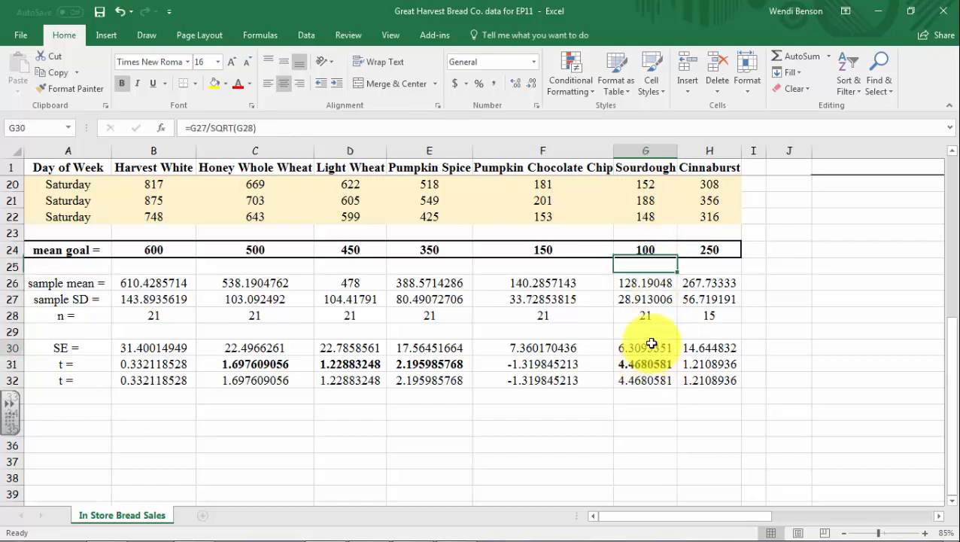
left_click(713, 365)
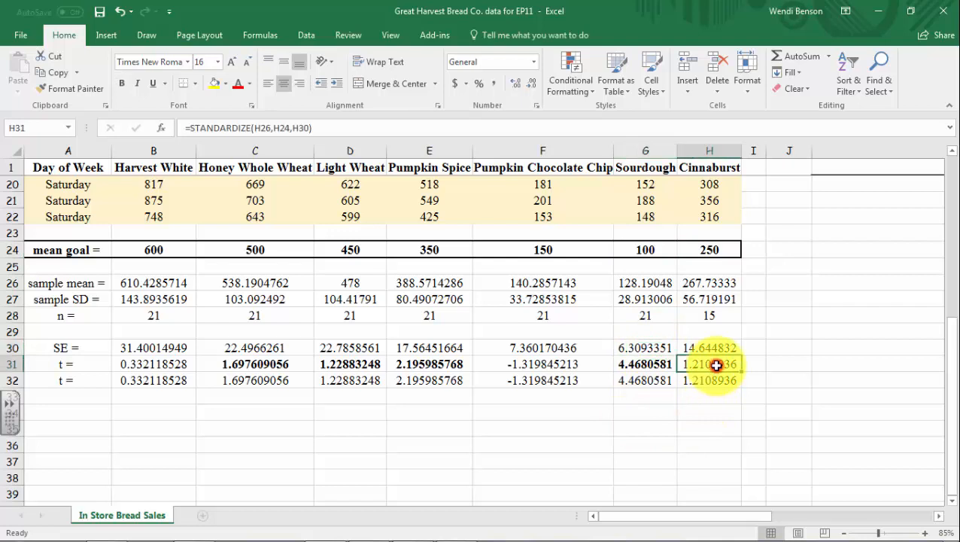
left_click(121, 83)
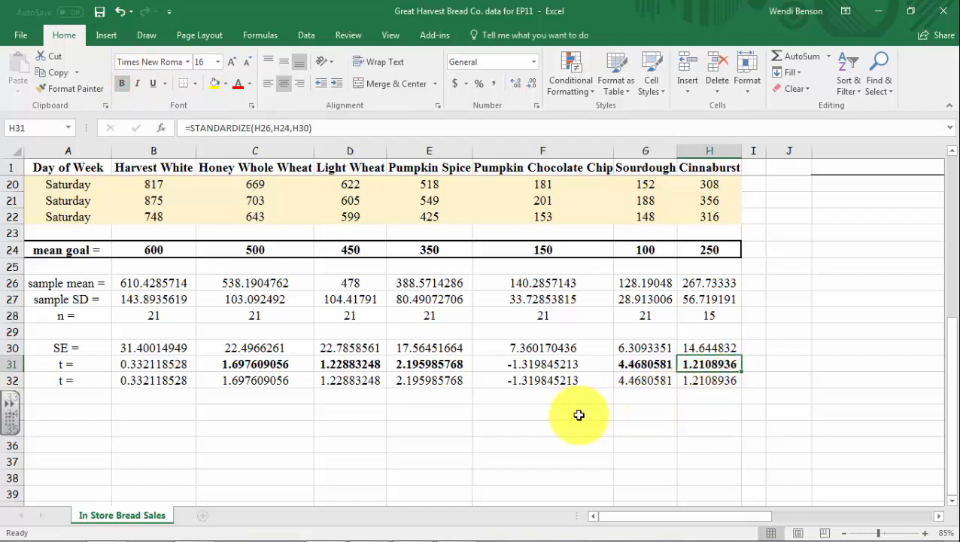
Examine the Pumpkin Spice and Sourdough t statistics in row 31 and the z statistic calculations in columns K and L
left_click(433, 365)
key("ctrl+b")
left_click(640, 364)
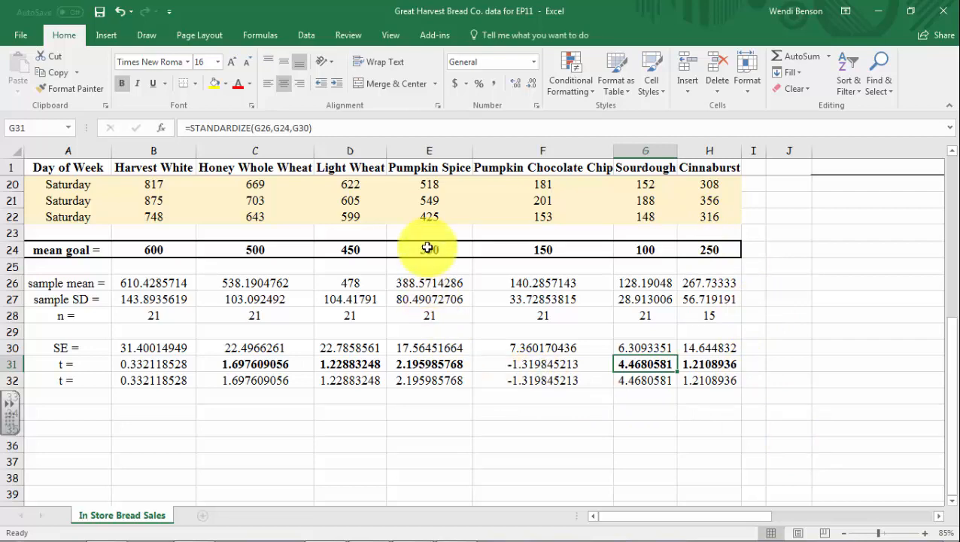
scroll(831, 303, "up", 4)
scroll(831, 302, "up", 2)
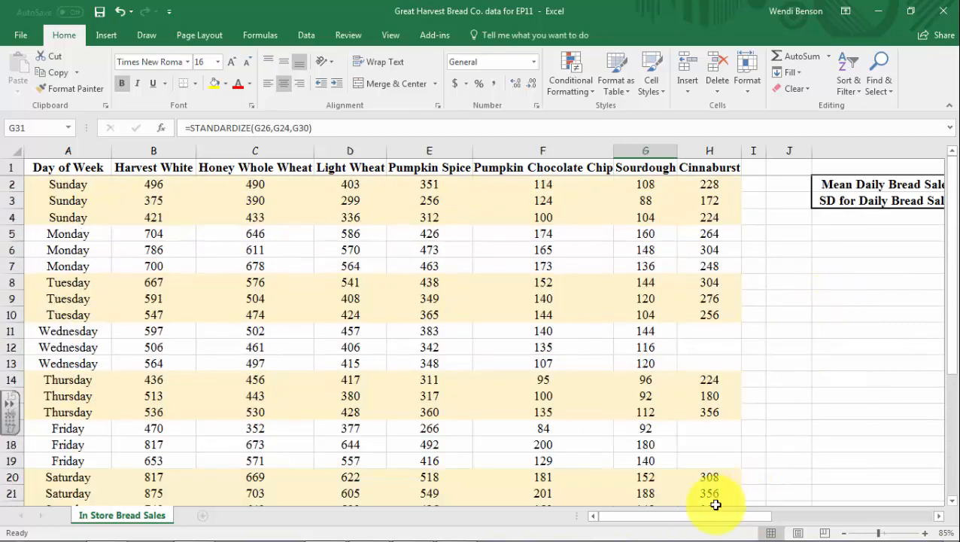
left_click_drag(715, 517, 776, 517)
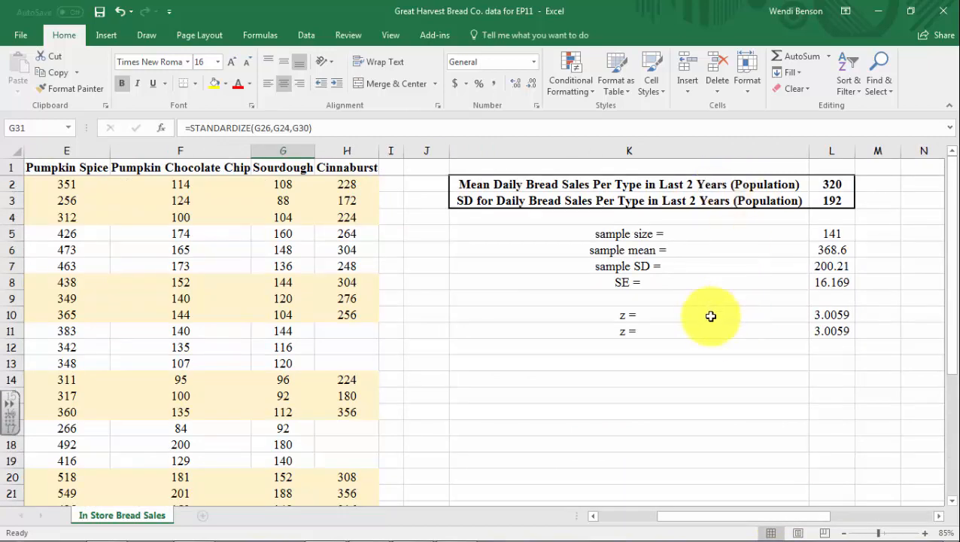
left_click_drag(712, 517, 635, 515)
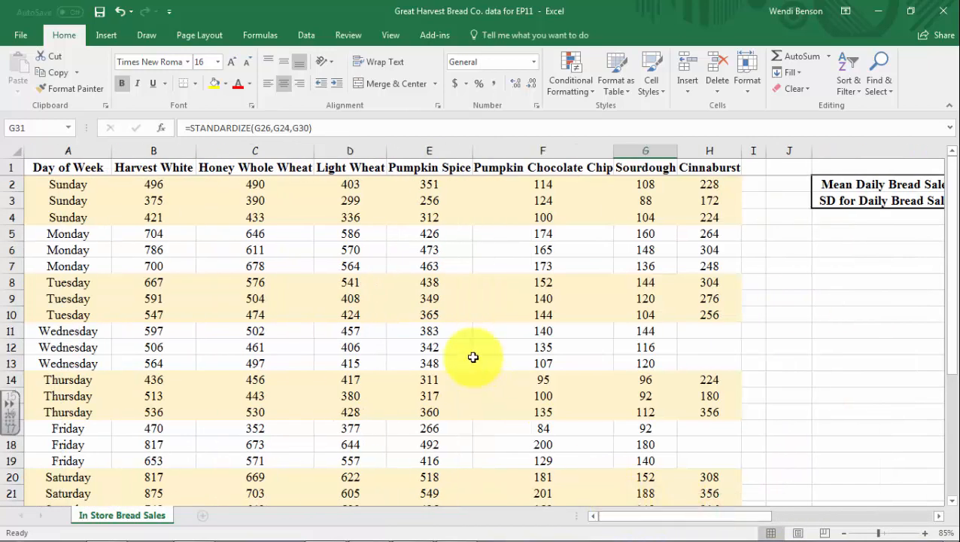
scroll(472, 360, "down", 5)
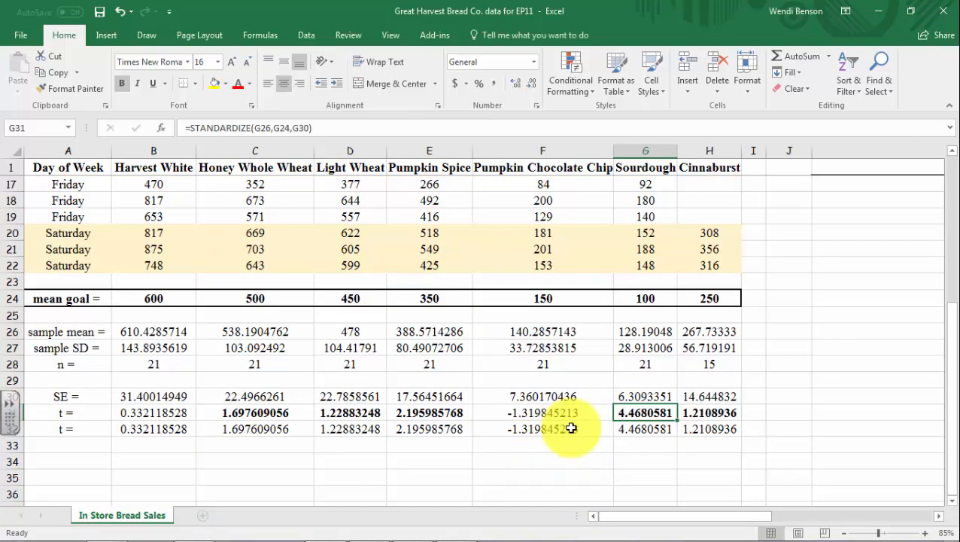